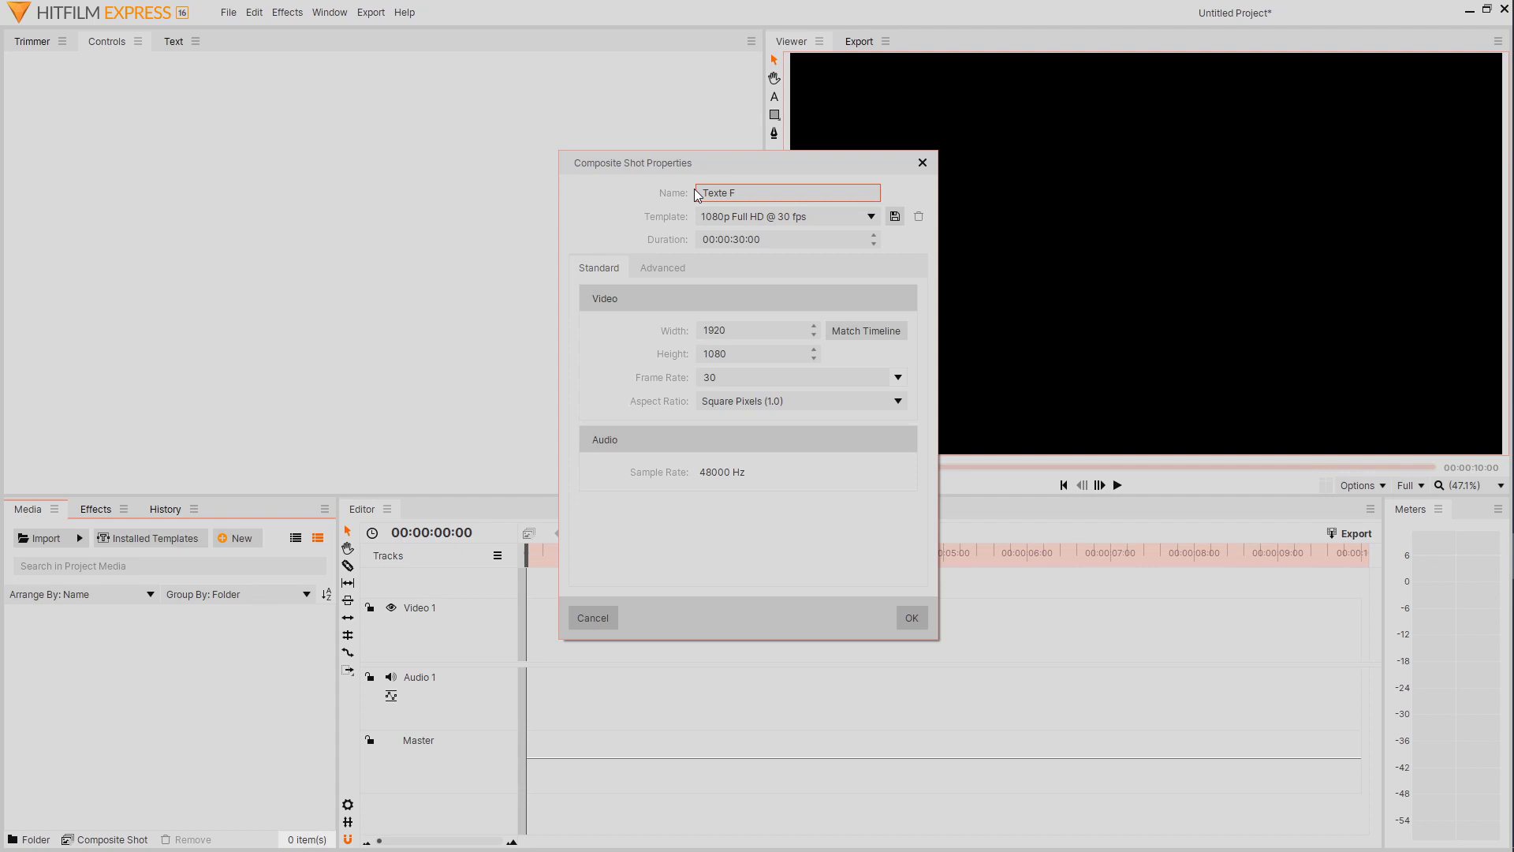
Create the composite shot named "Texte Face 3D" with a duration of 00:00:10:00
text(ace 3D)
click(738, 239)
key(BackSpace)
text(1)
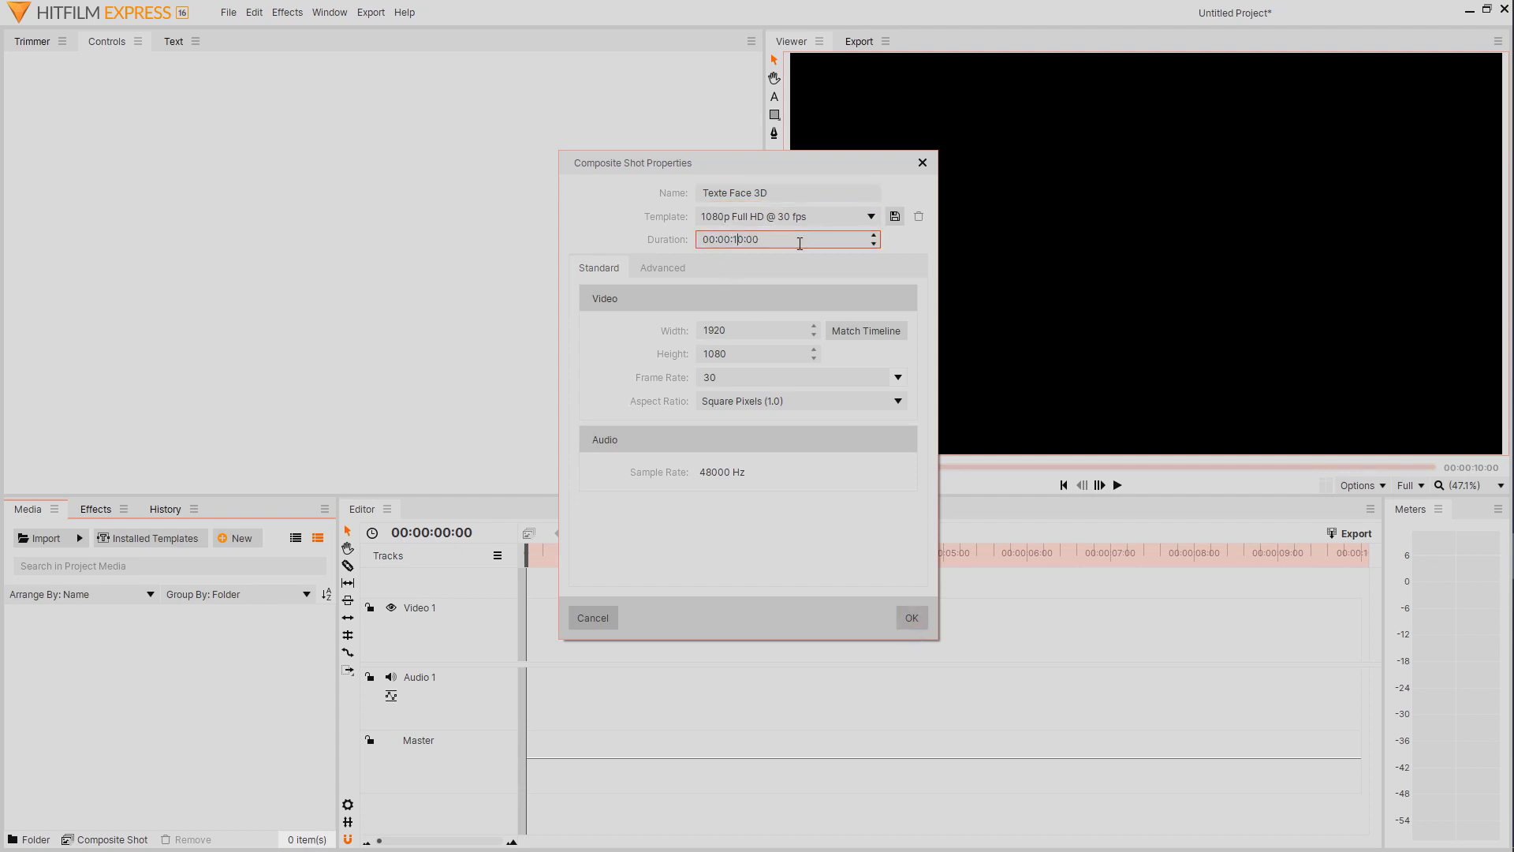
click(907, 620)
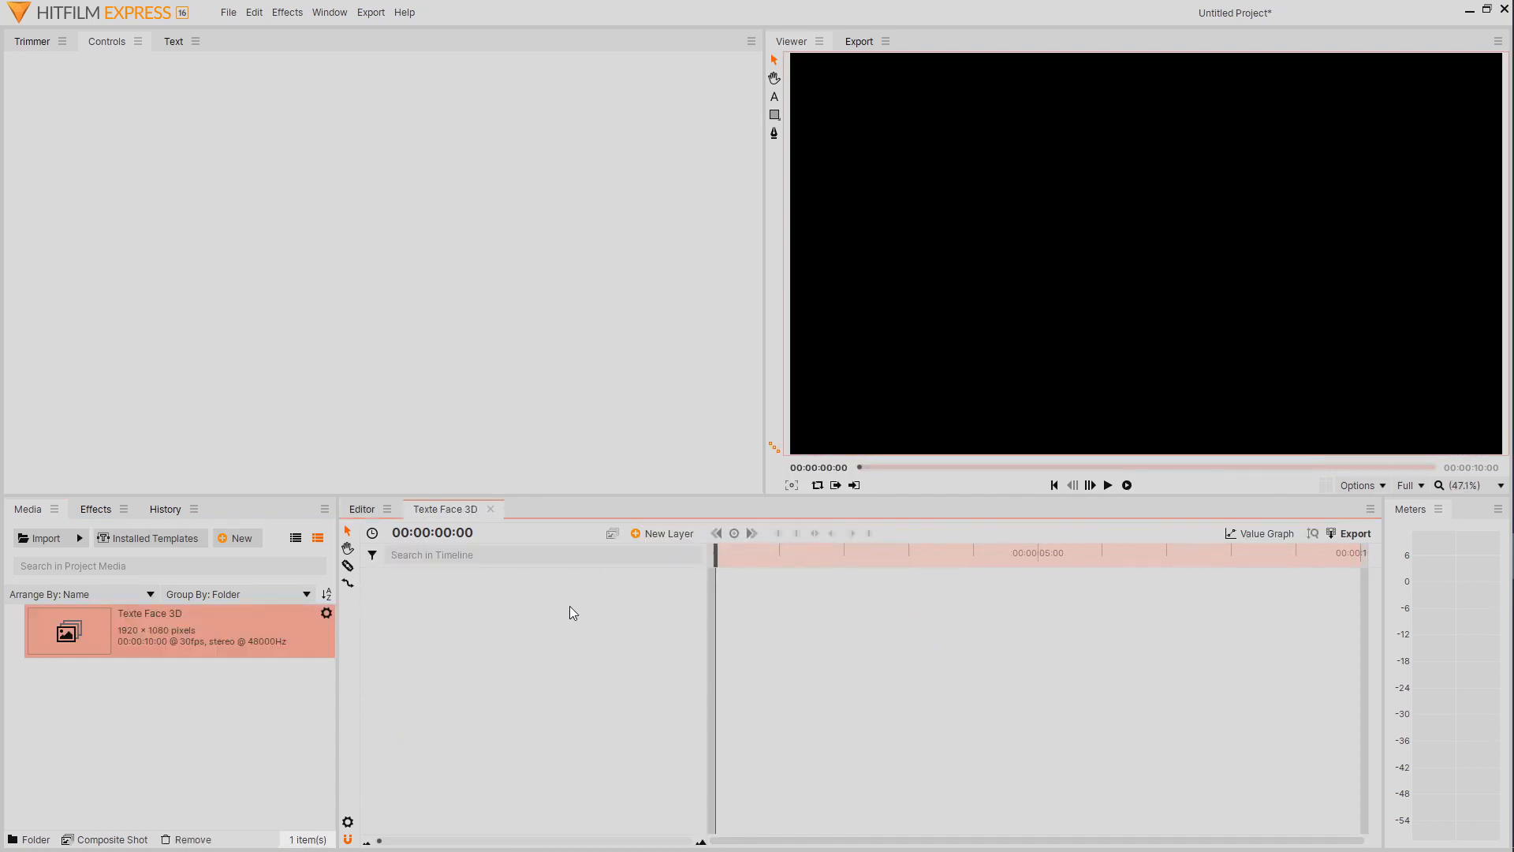
Add a green 1920 × 1080 plane layer named "BG Face" to the composite shot
click(654, 535)
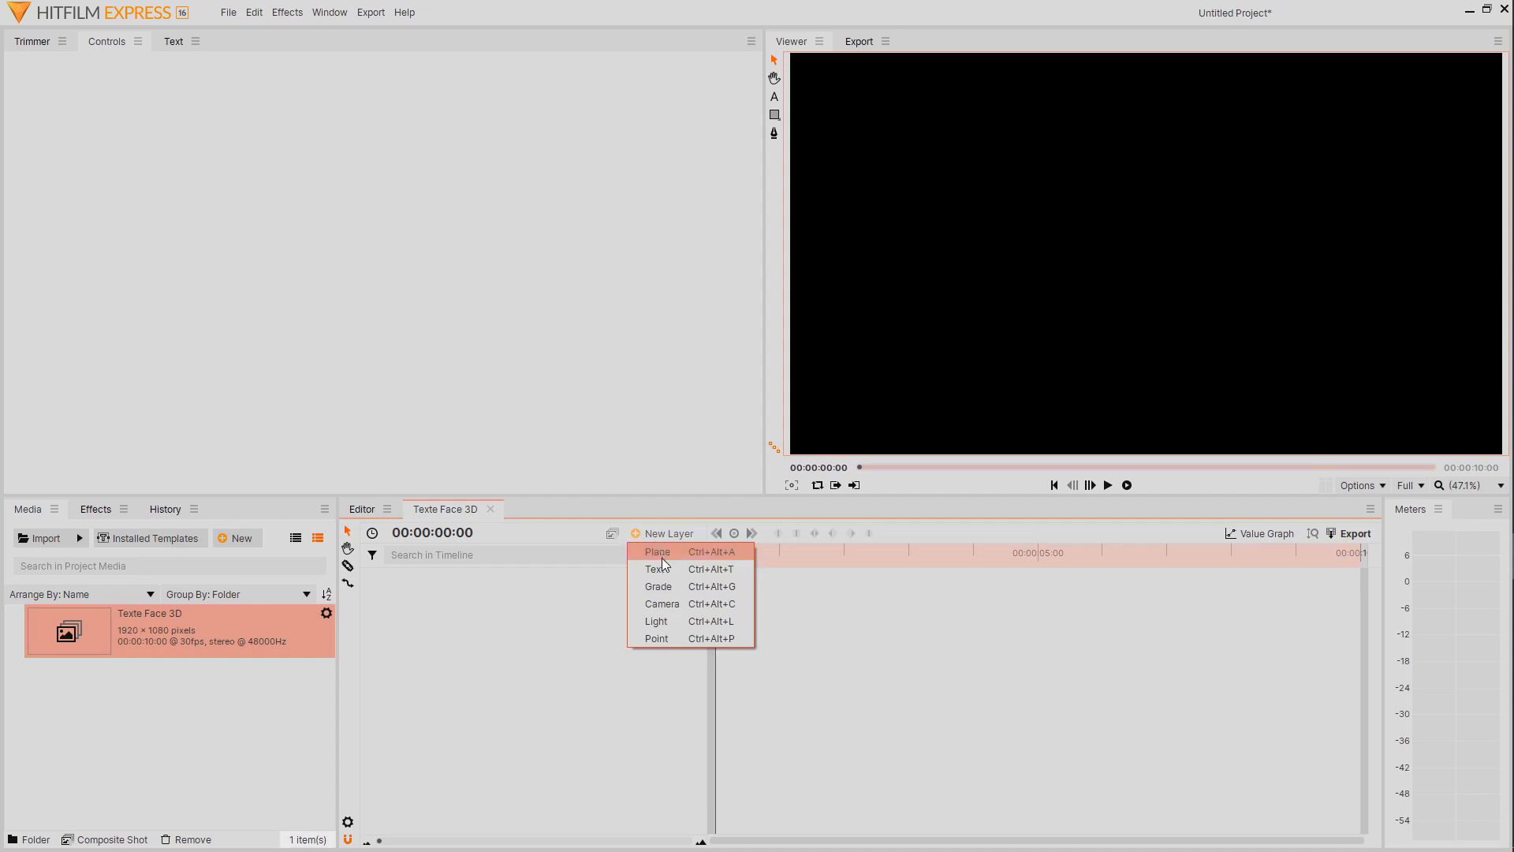
click(669, 556)
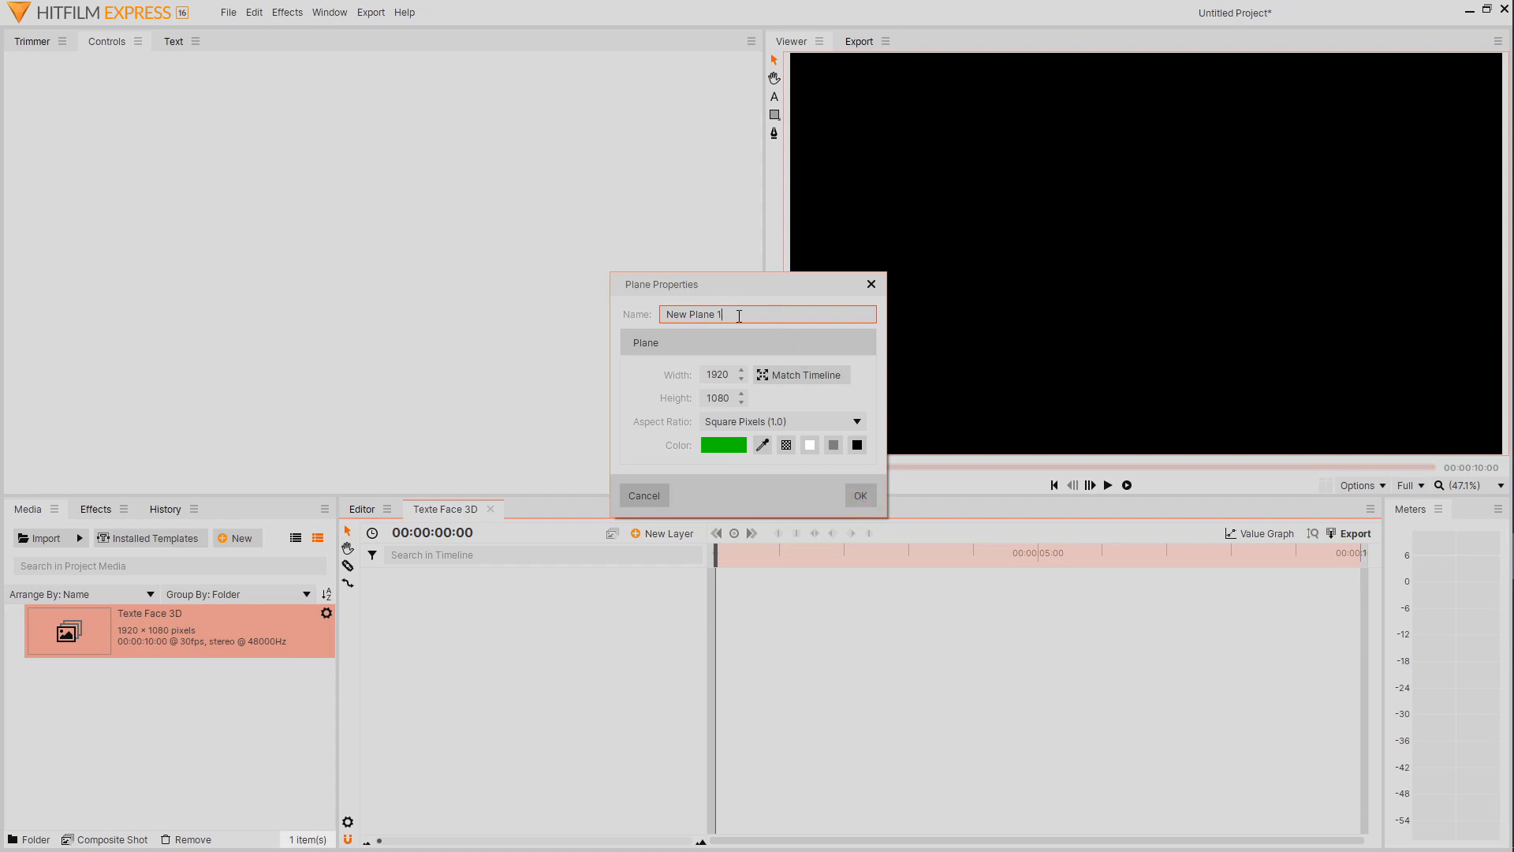
drag(737, 315, 665, 314)
text(BG Face)
click(859, 491)
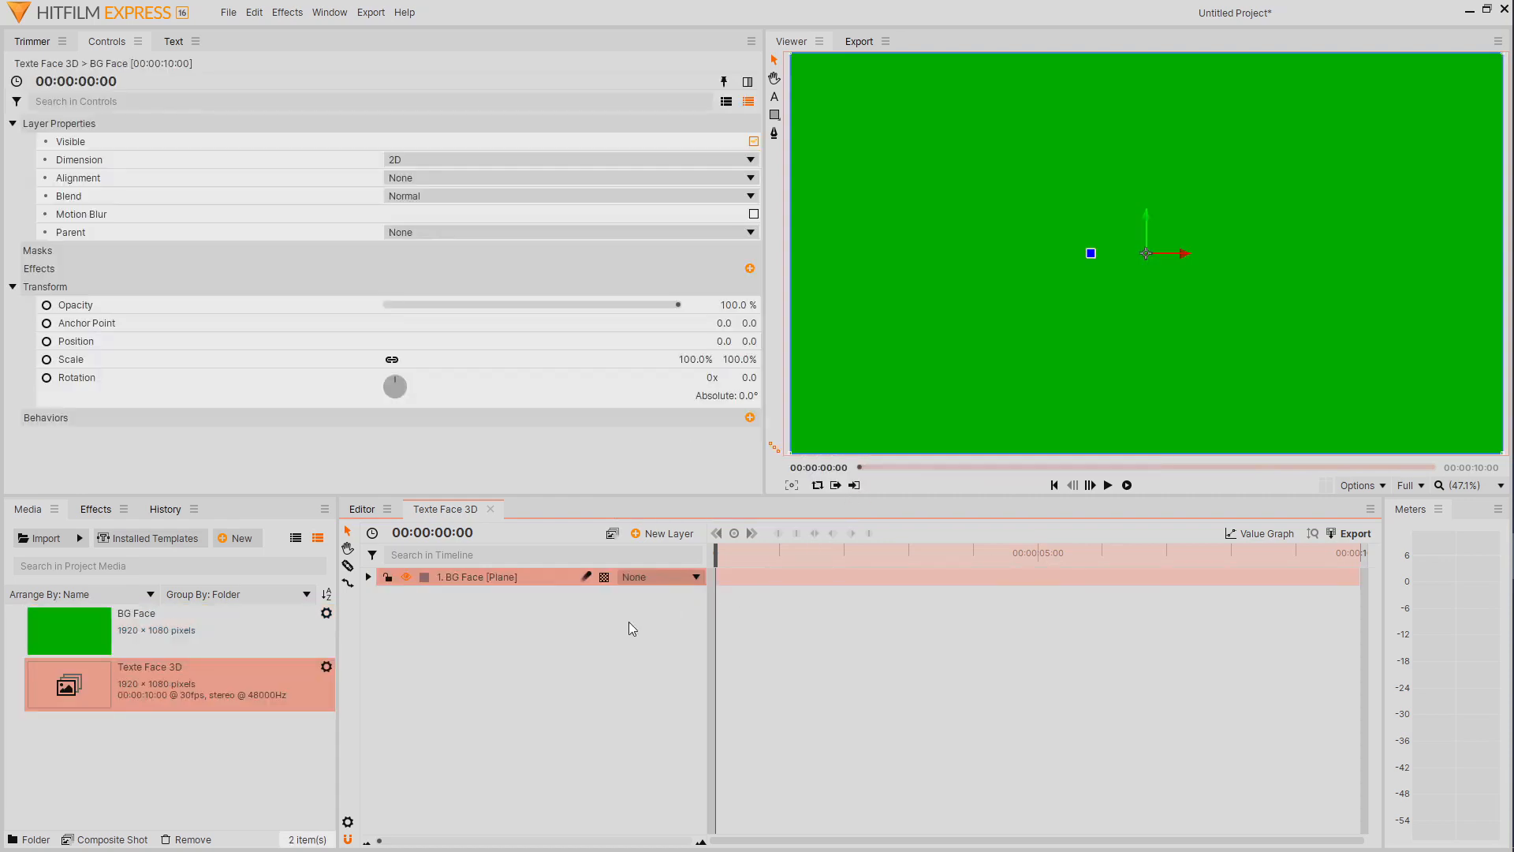
Add a text layer reading "Texte 3d sur 2 axes" near the middle of the frame
click(775, 98)
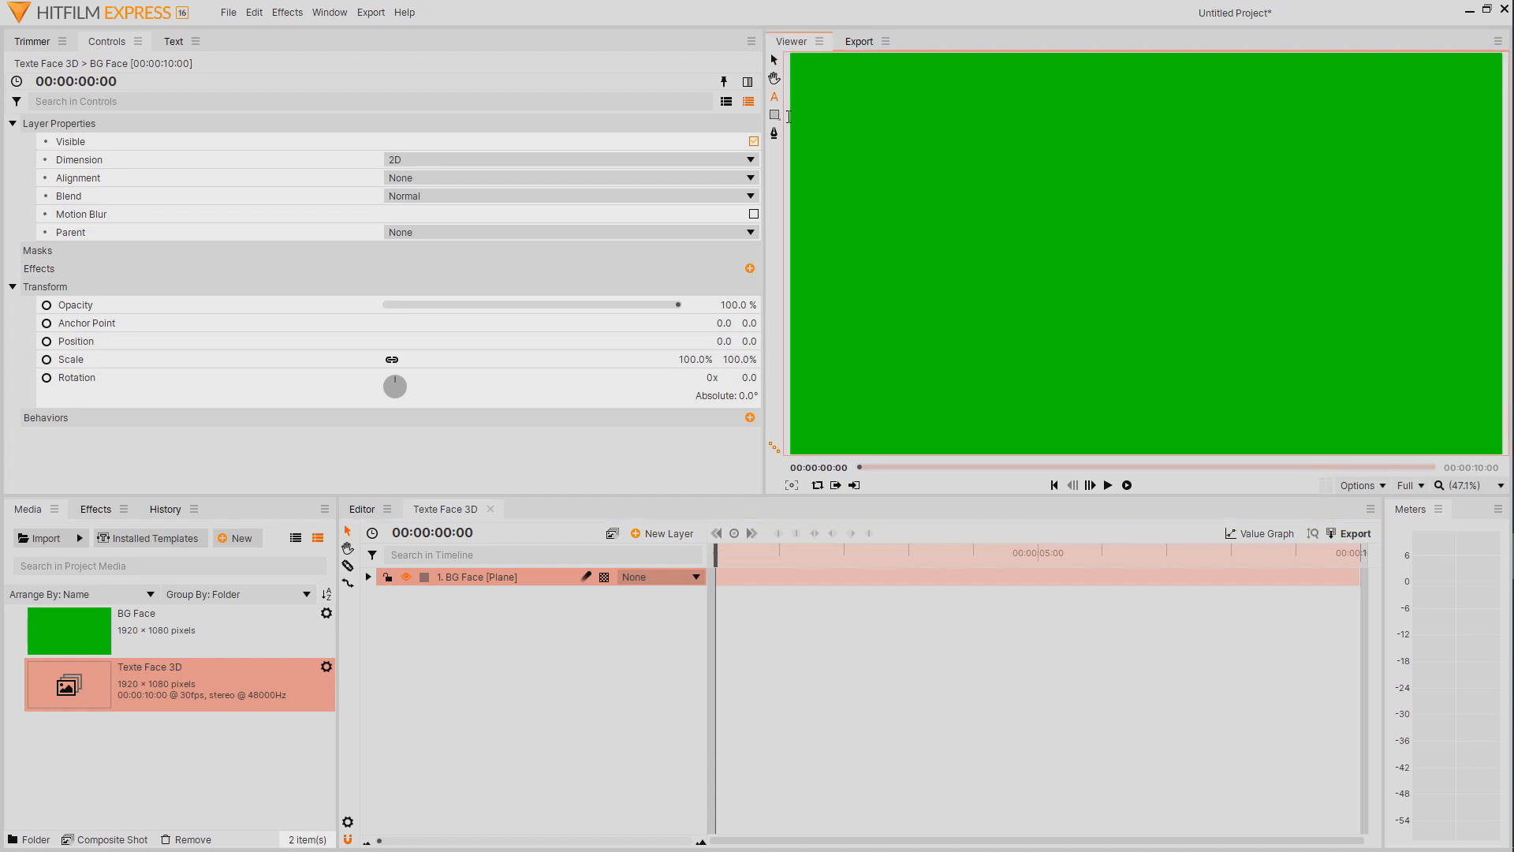
click(1057, 231)
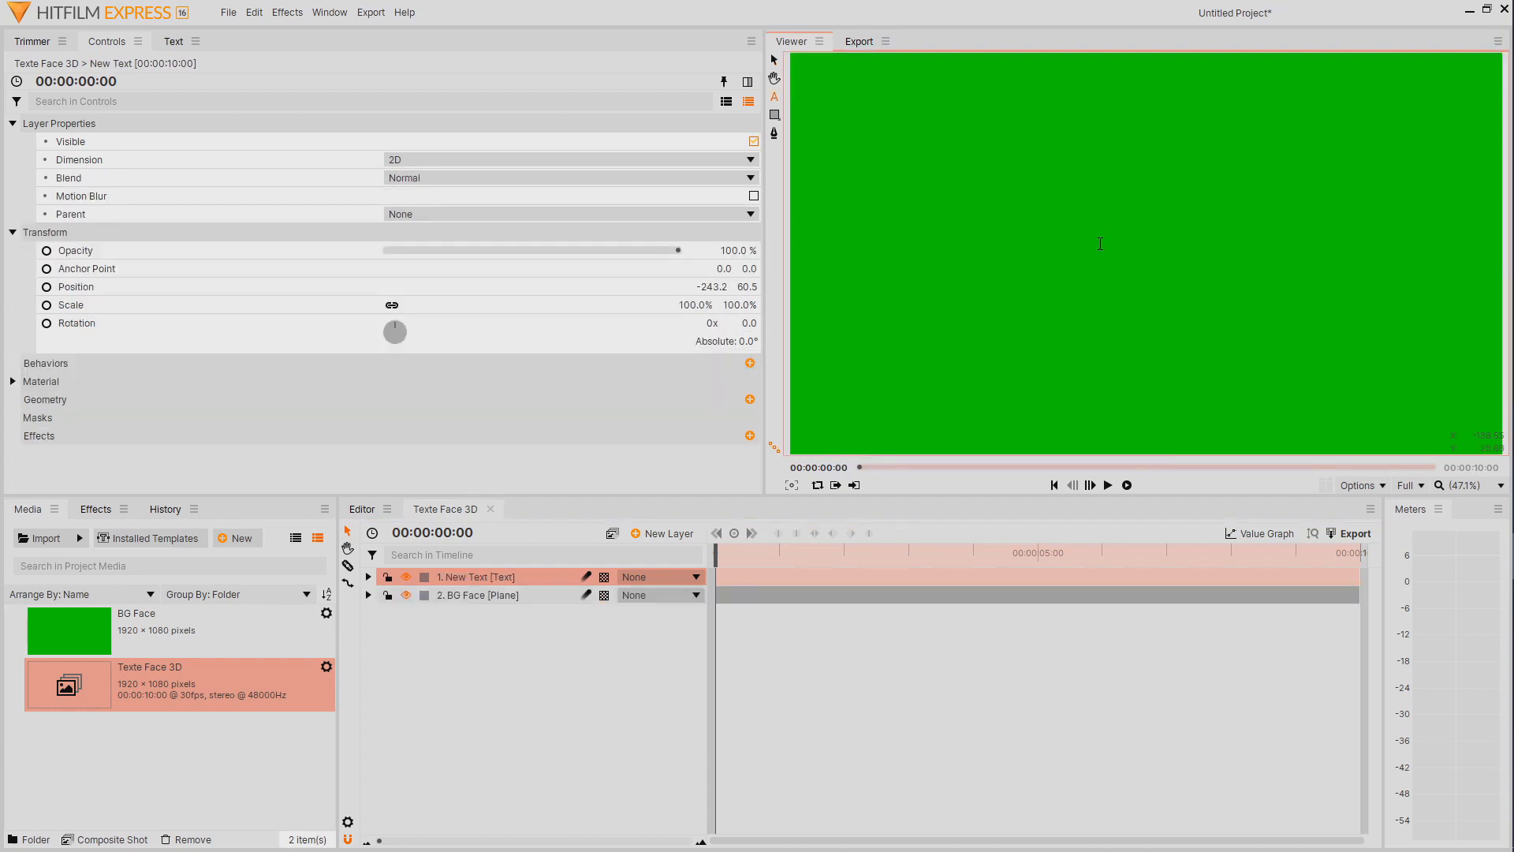
text(Texte 3d sur 2 axe)
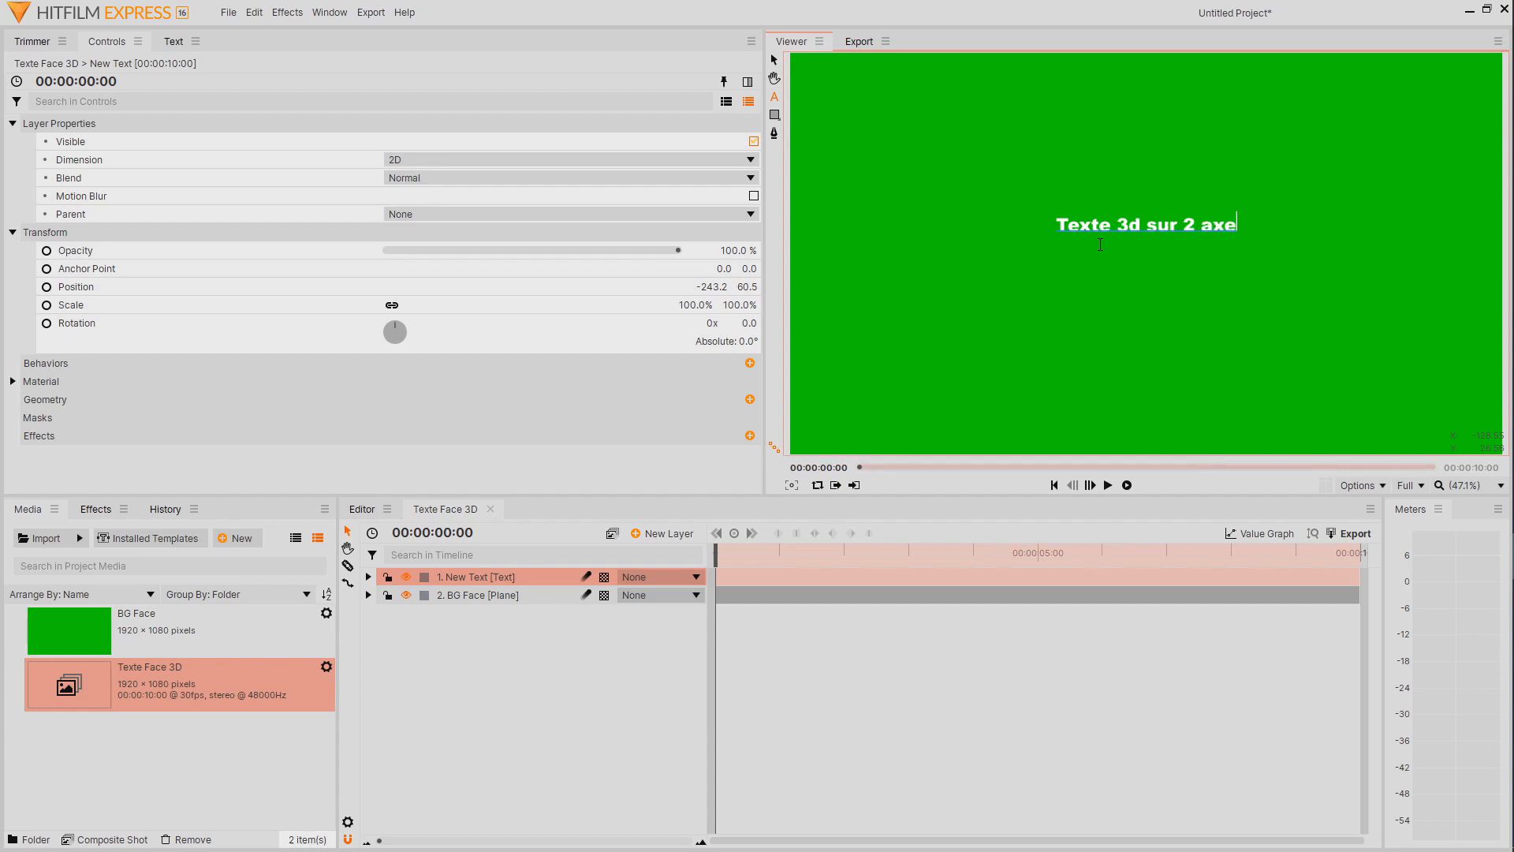
text(s)
Set the whole text's fill color to blue #06a8ff and add an outline to it
click(173, 42)
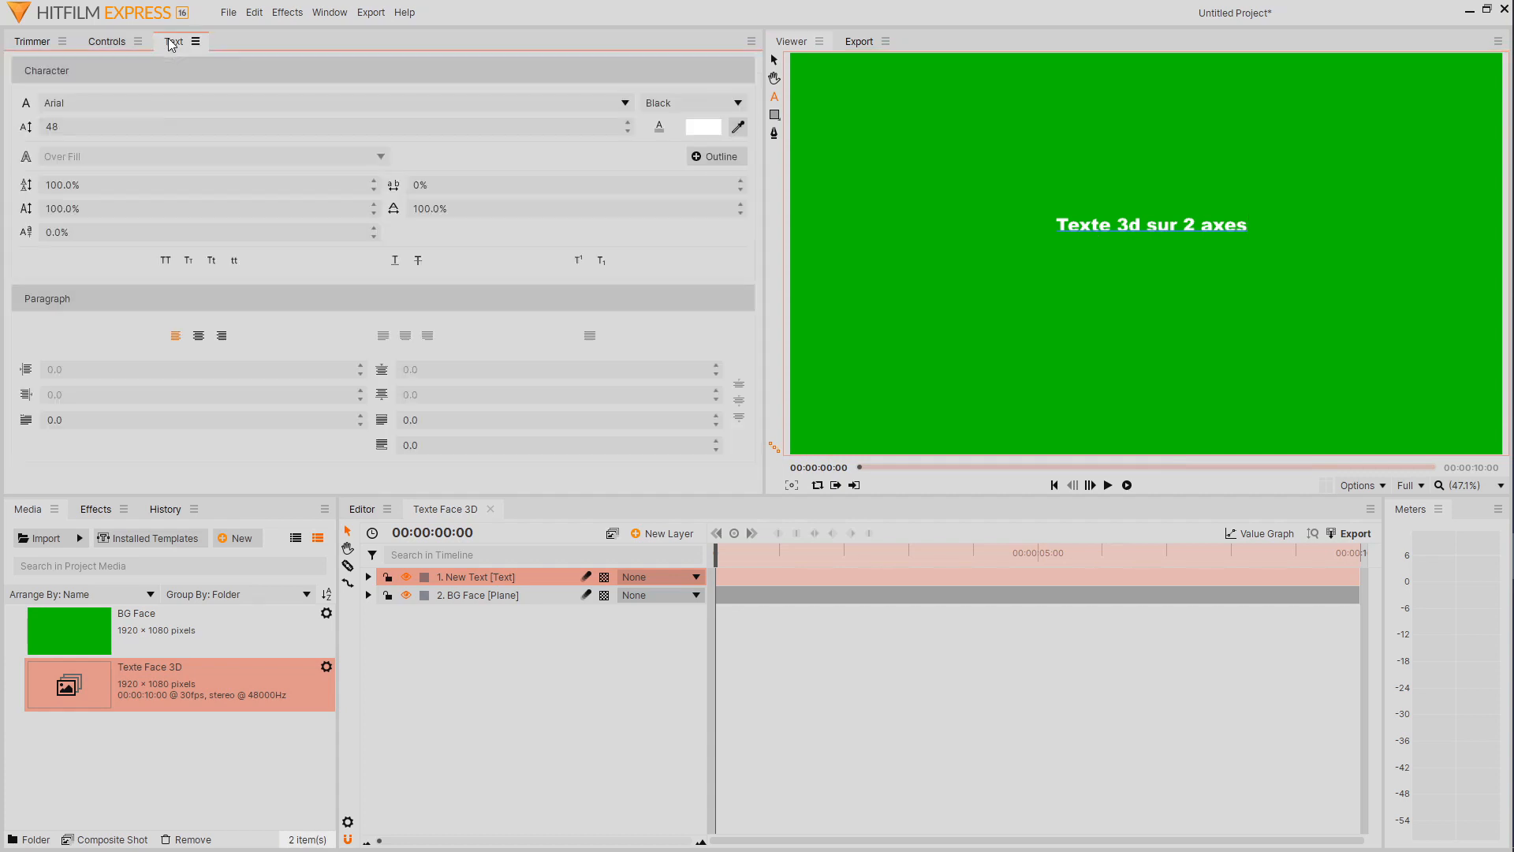
click(1122, 122)
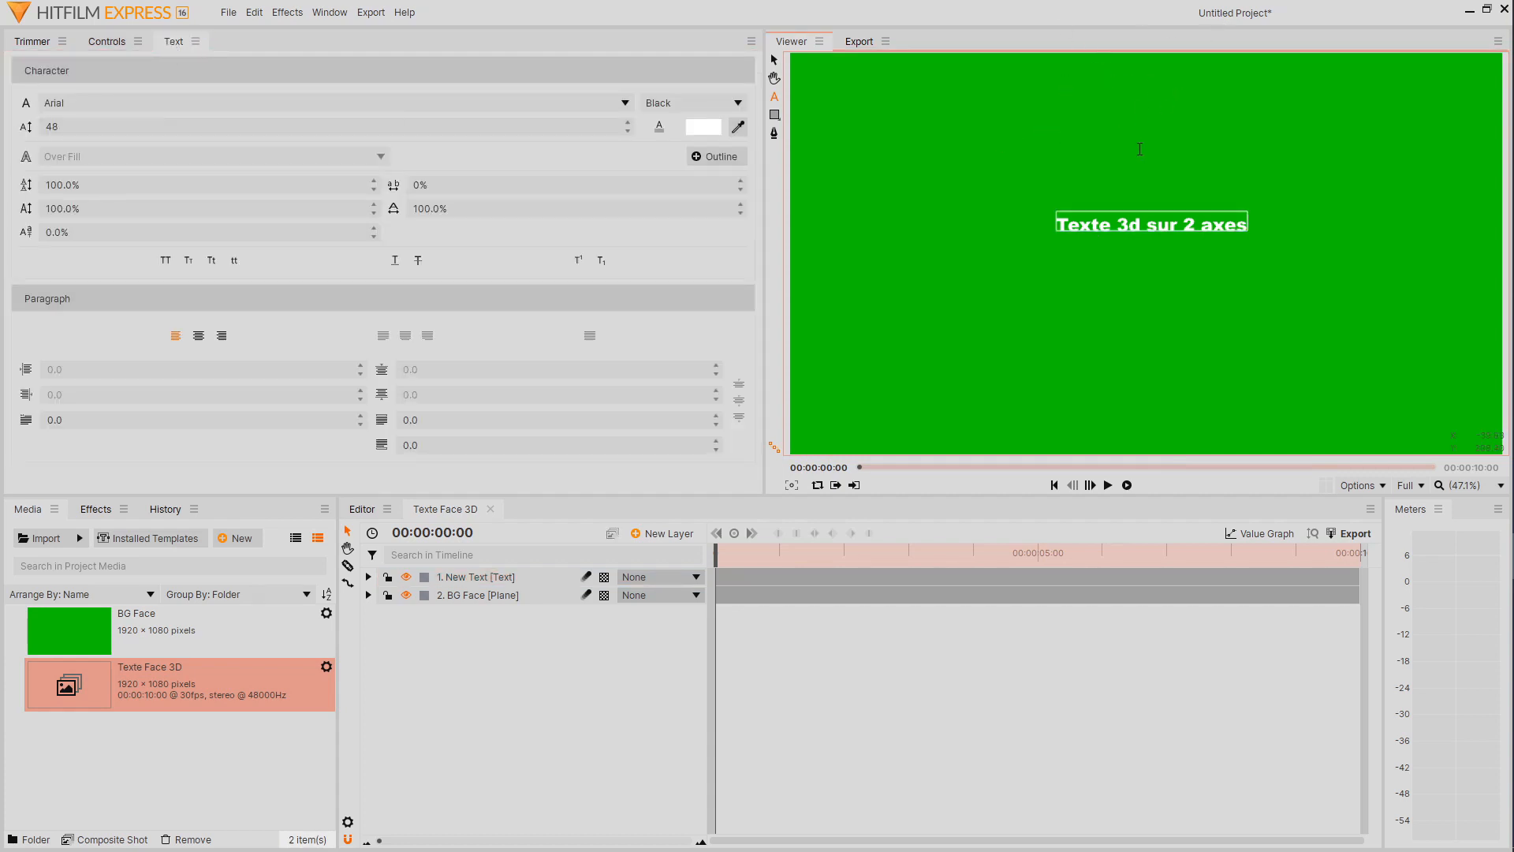
drag(1242, 224, 1059, 225)
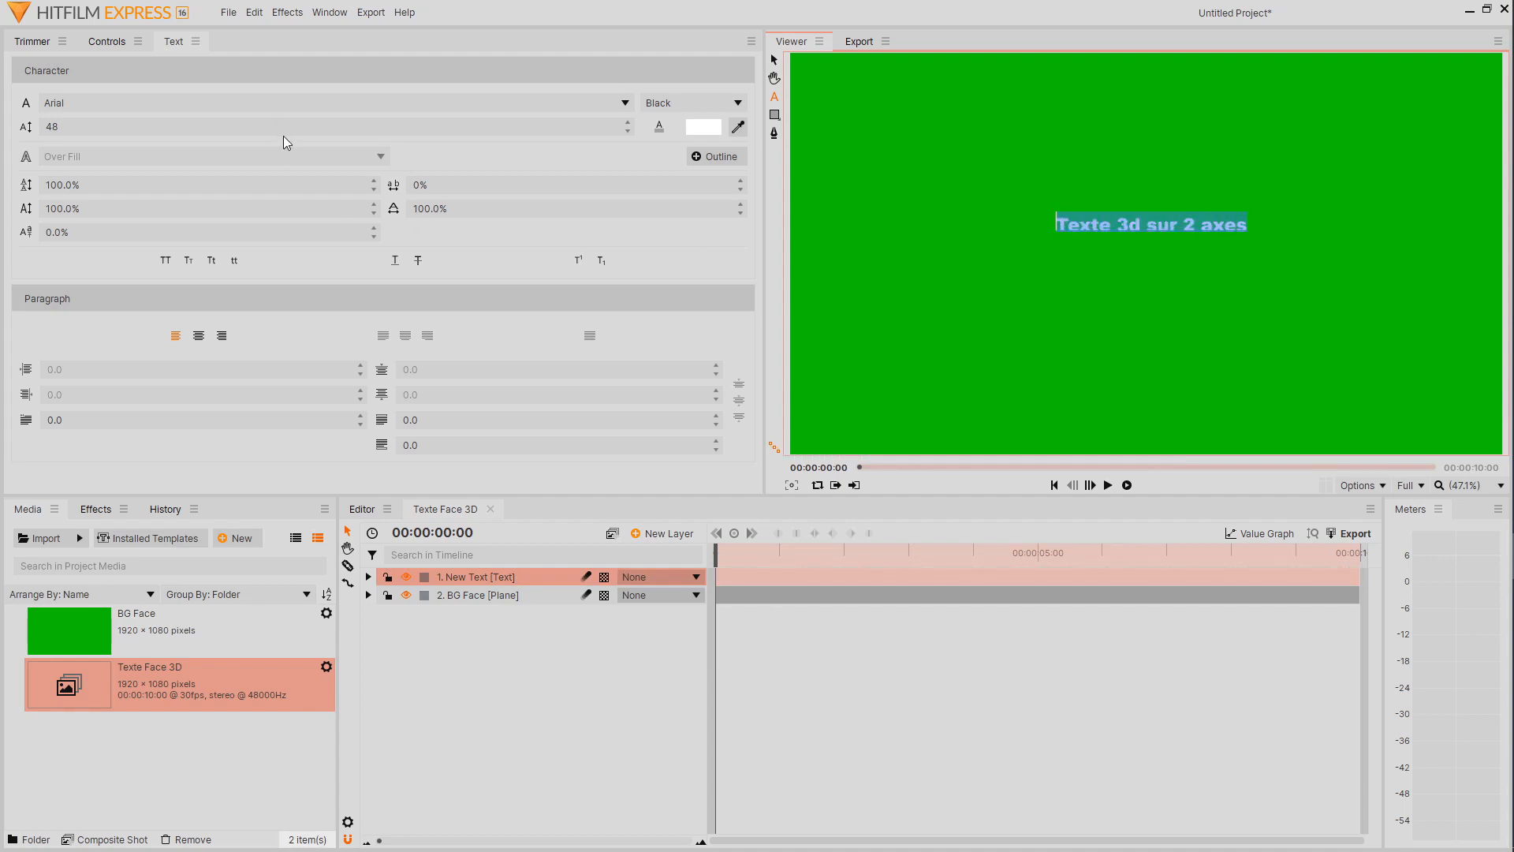
click(707, 130)
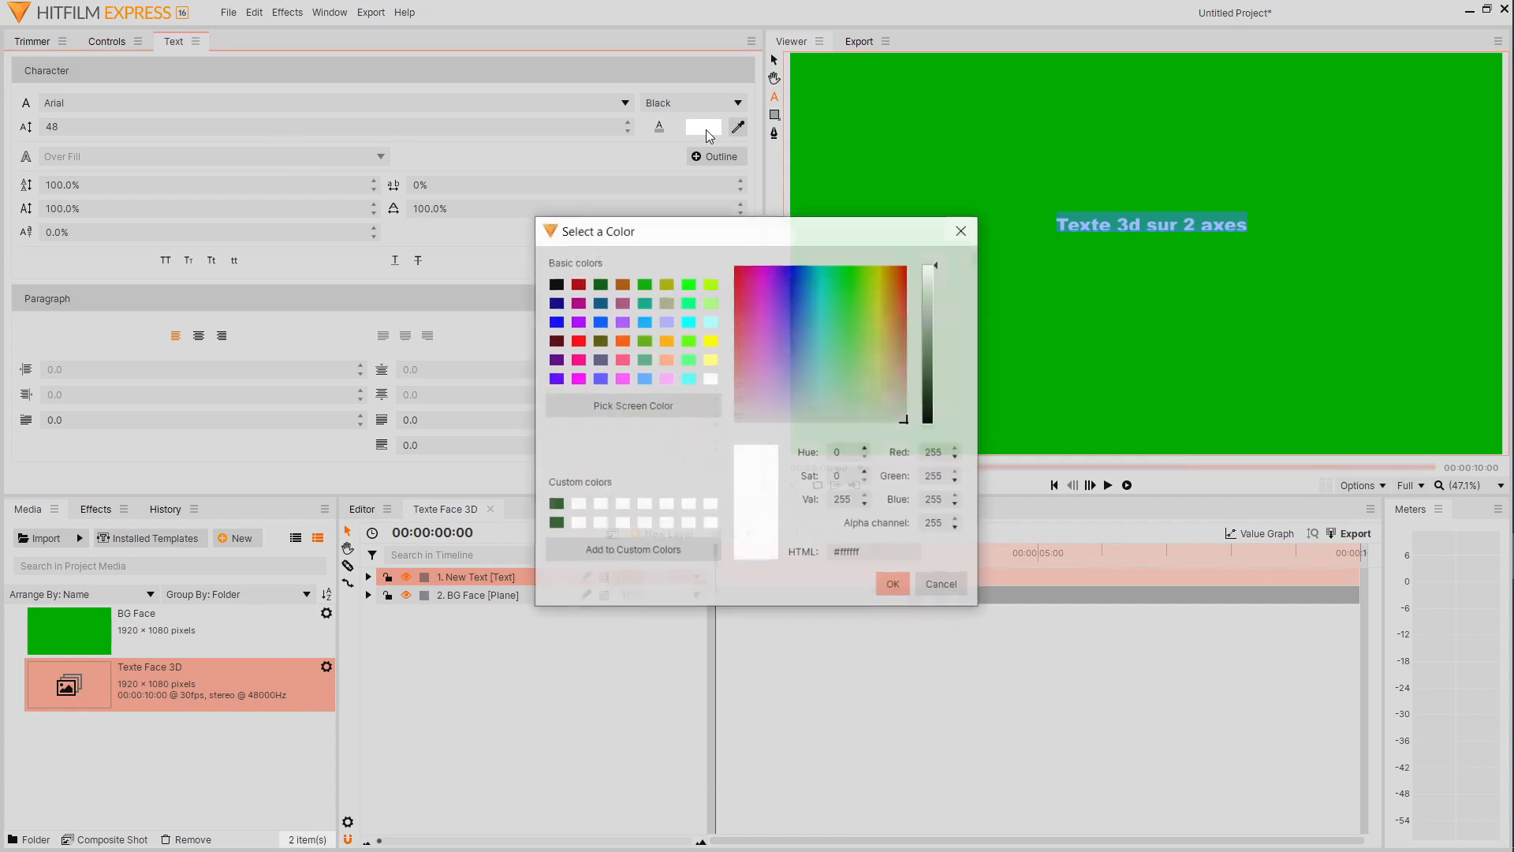
click(811, 268)
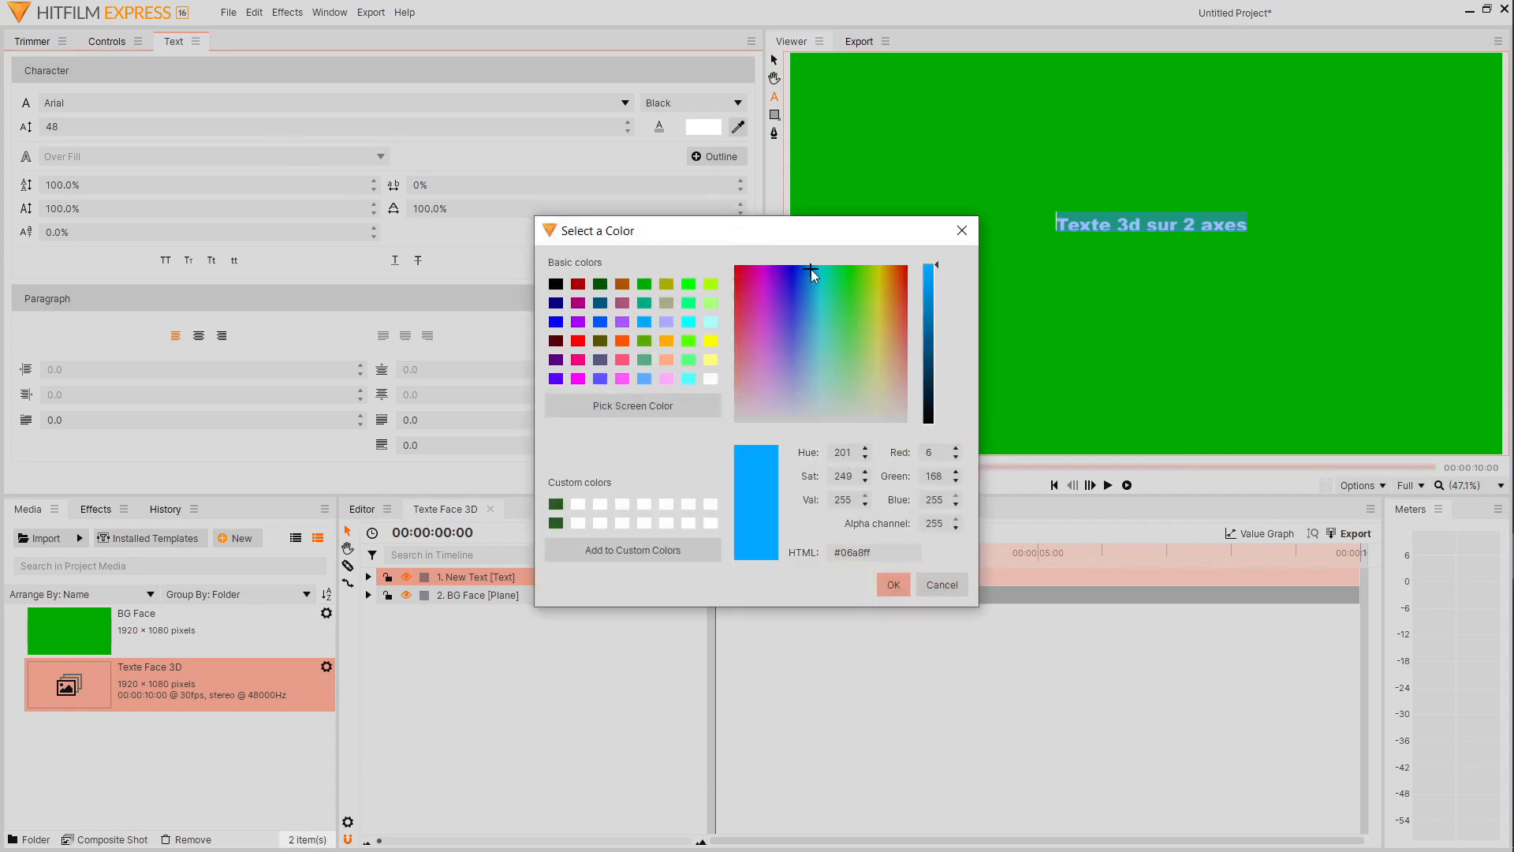
click(891, 585)
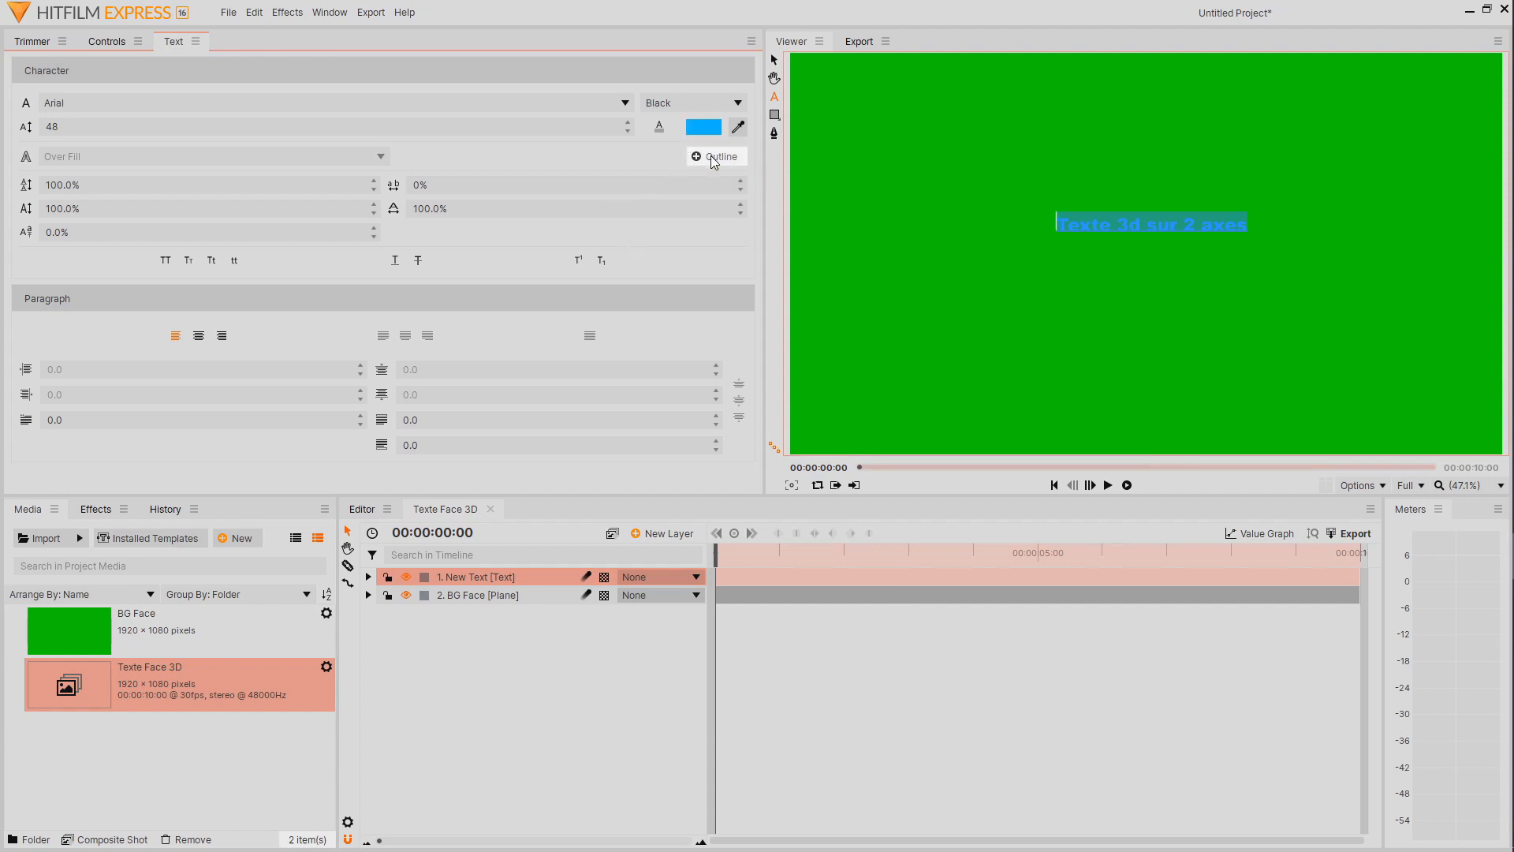
click(715, 156)
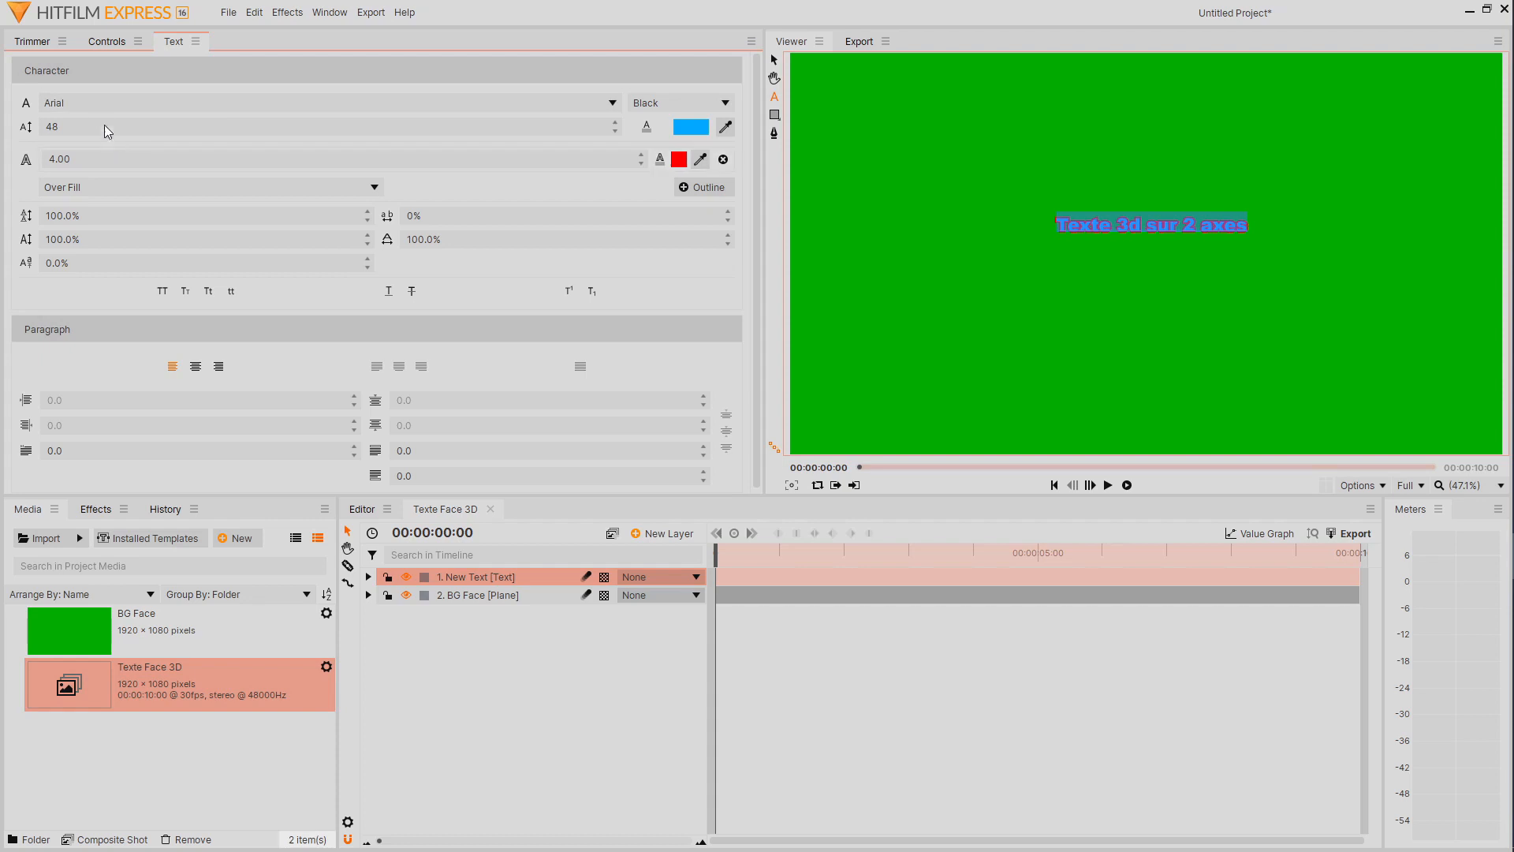
Change the text's font to Arial Rounded MT Bold and set its size to 73
click(68, 103)
click(68, 103)
click(68, 104)
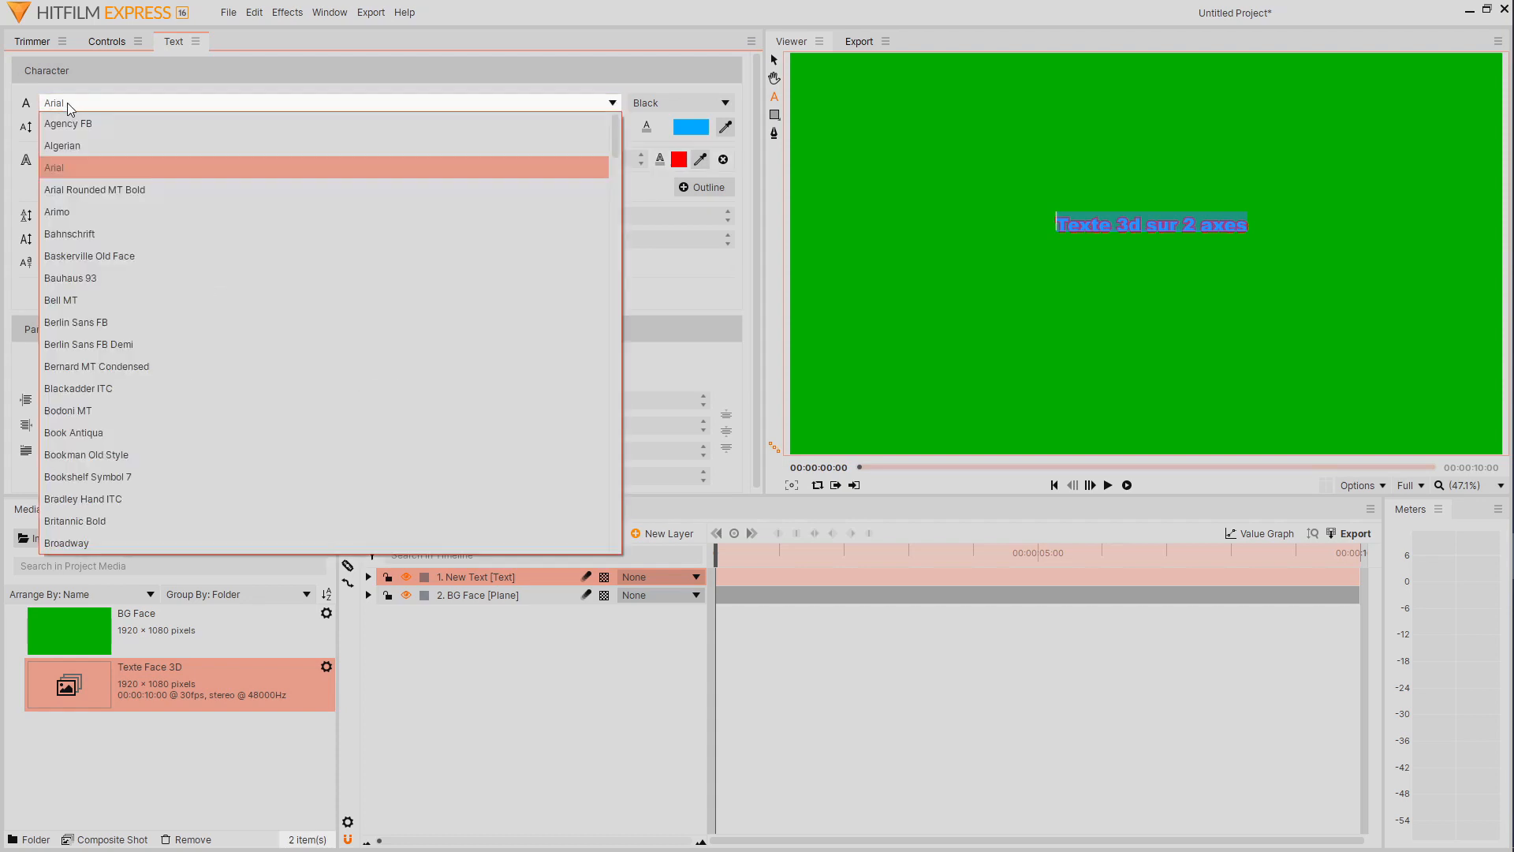
click(68, 103)
scroll(68, 104, down, 1)
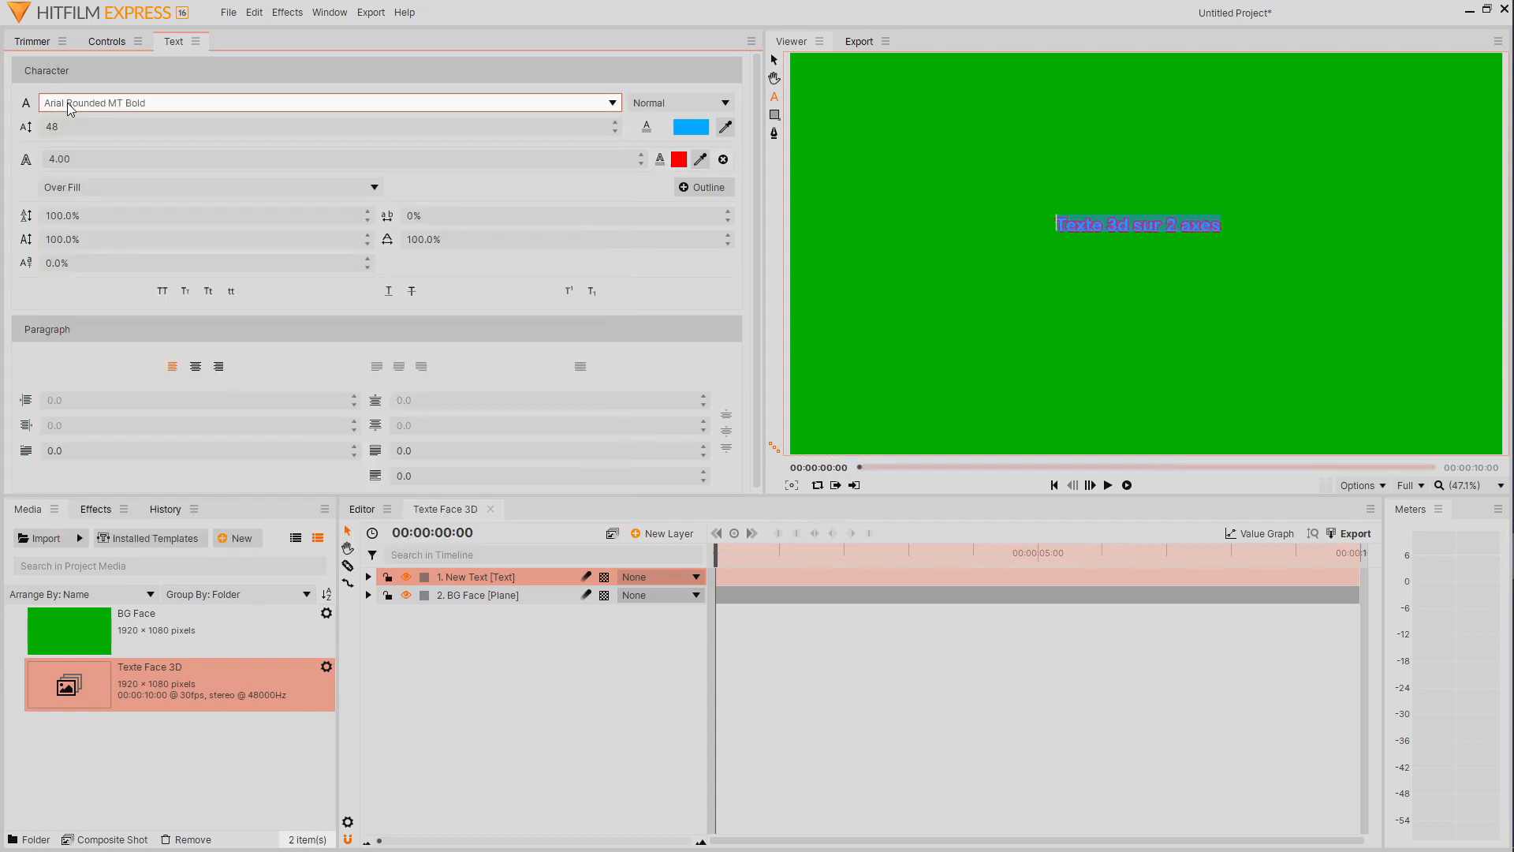
double_click(71, 126)
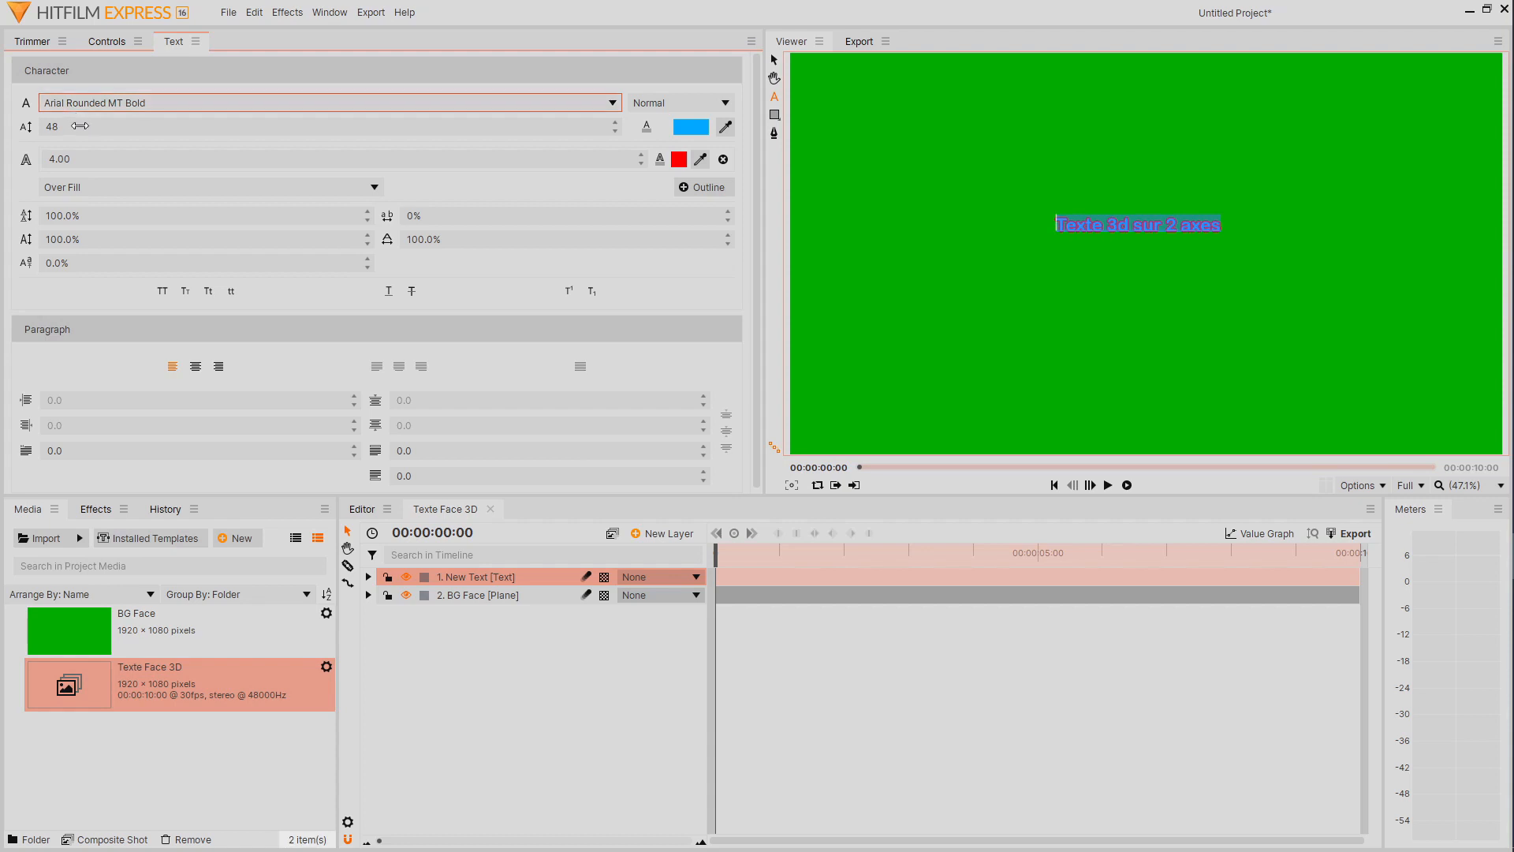
text(73)
key(Return)
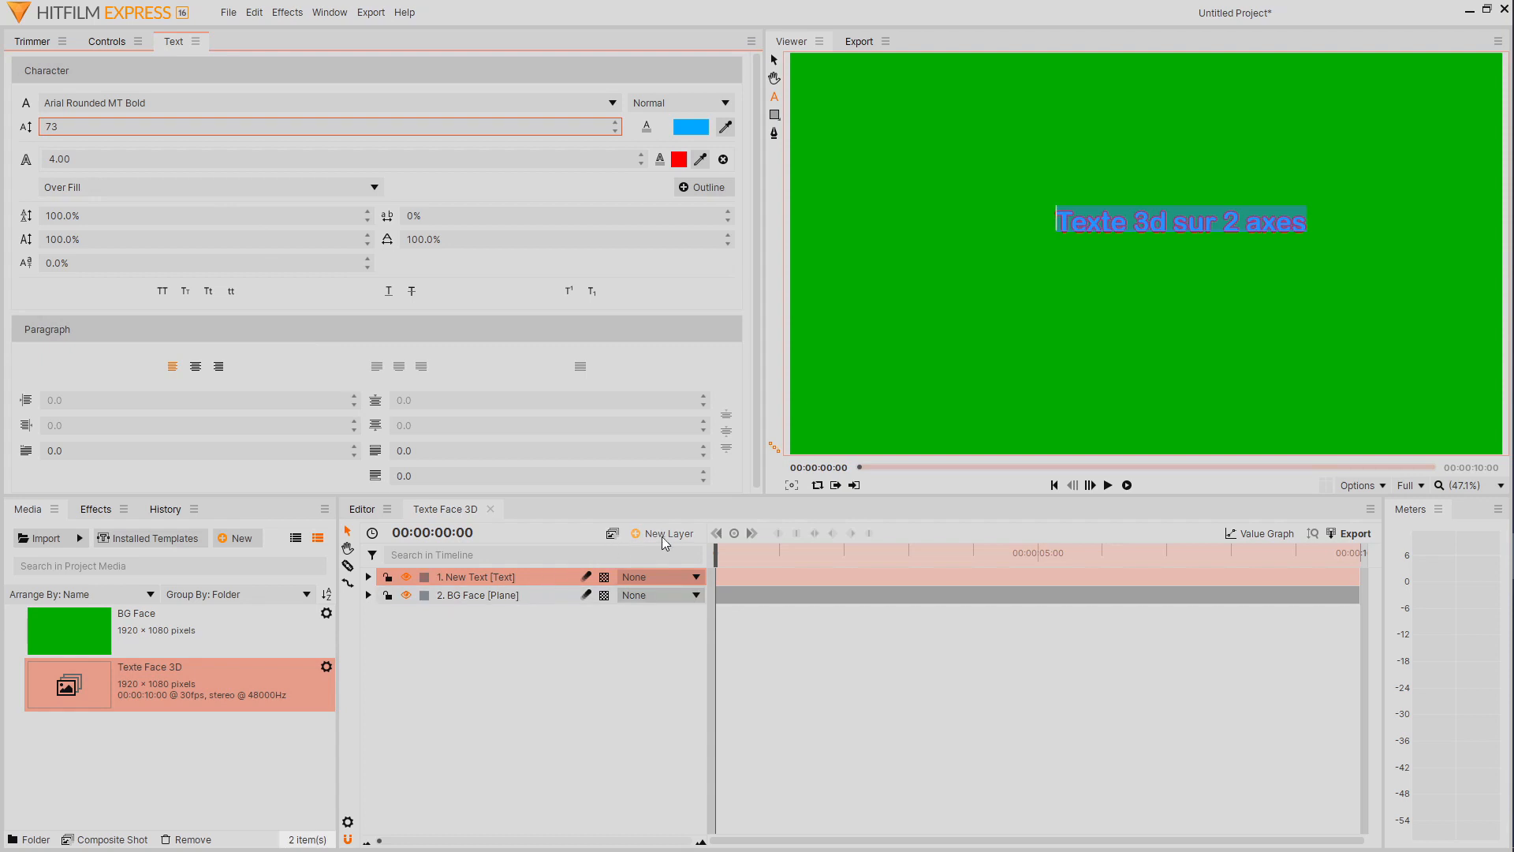
click(615, 629)
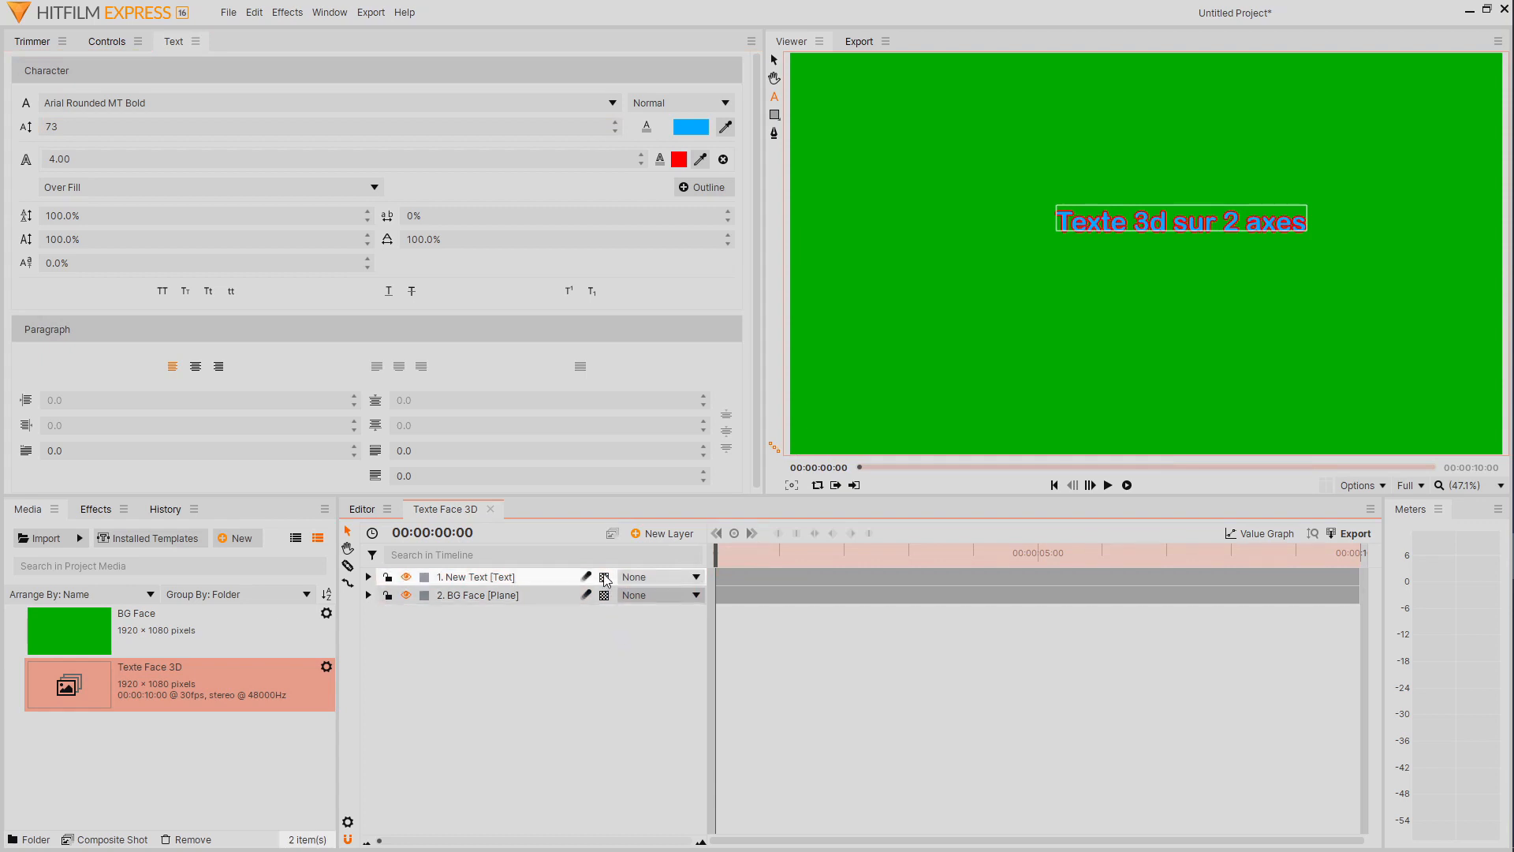
Convert the text layer and the BG Face layer to 3D planes, adding the required camera
click(604, 576)
click(626, 612)
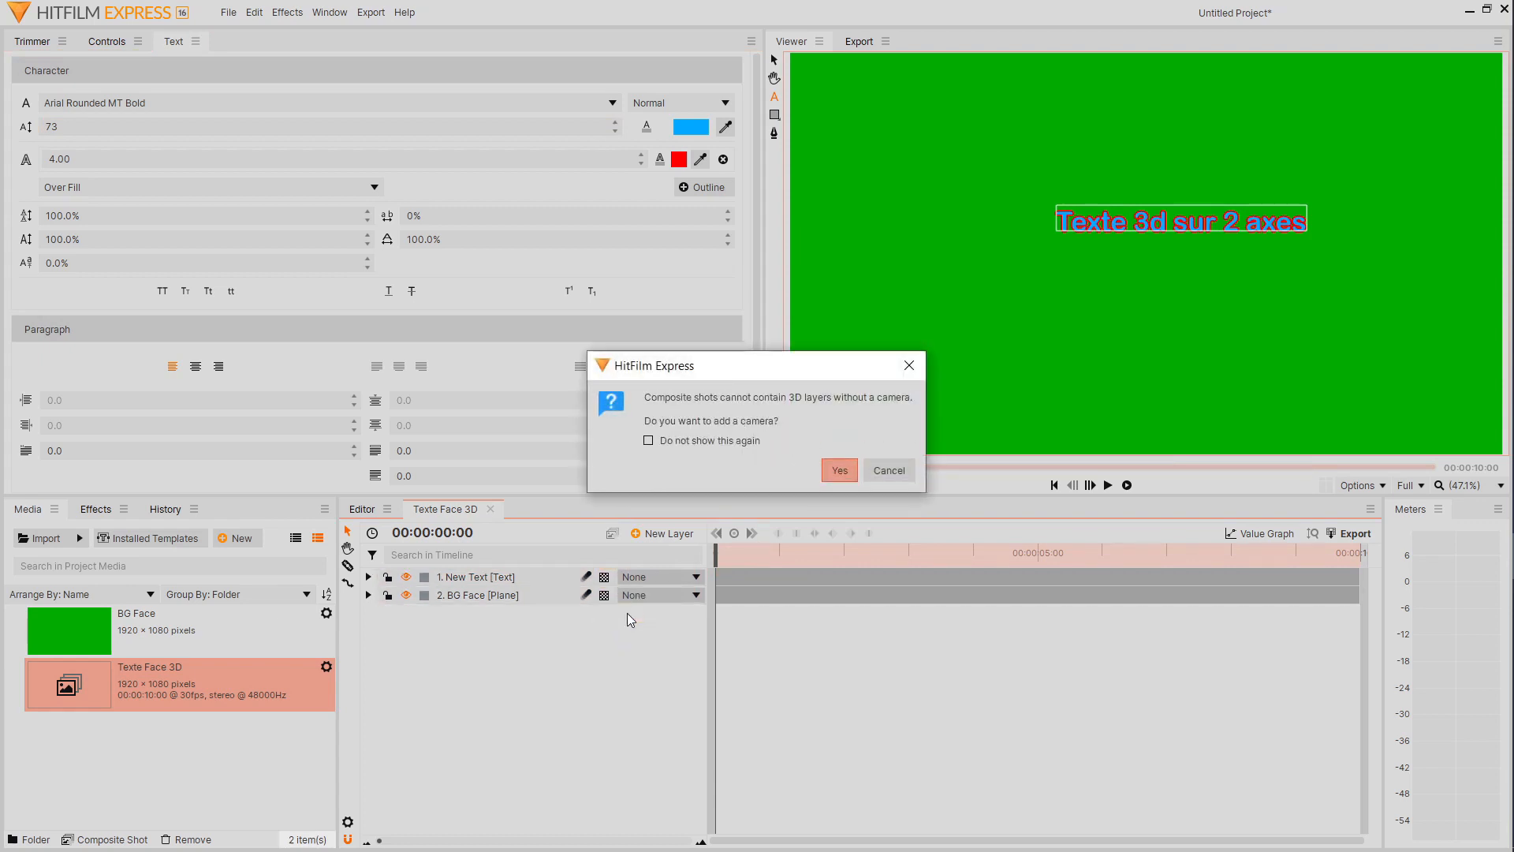
click(839, 470)
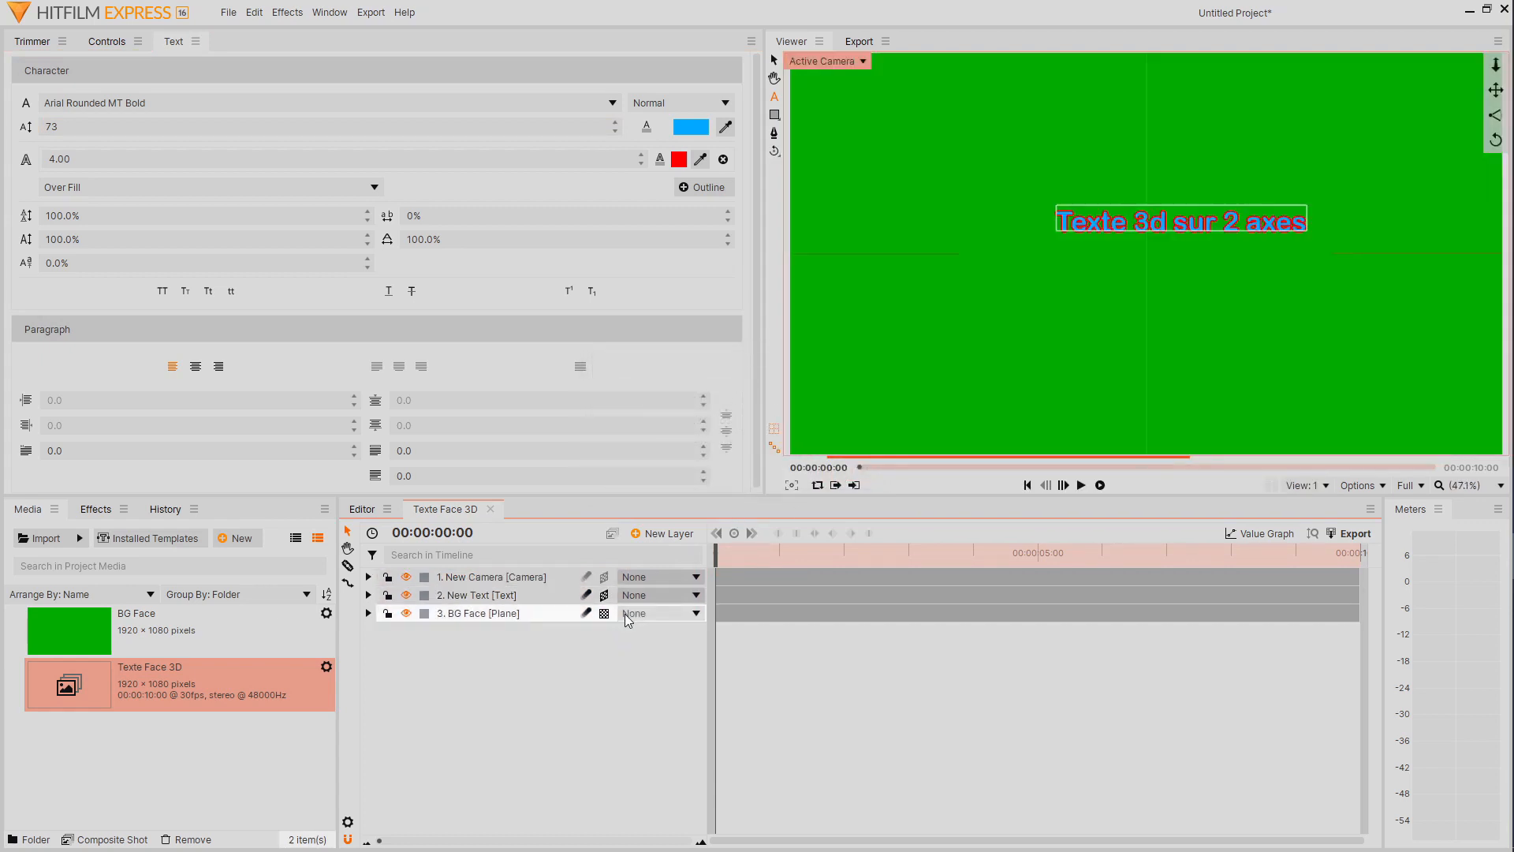
click(605, 613)
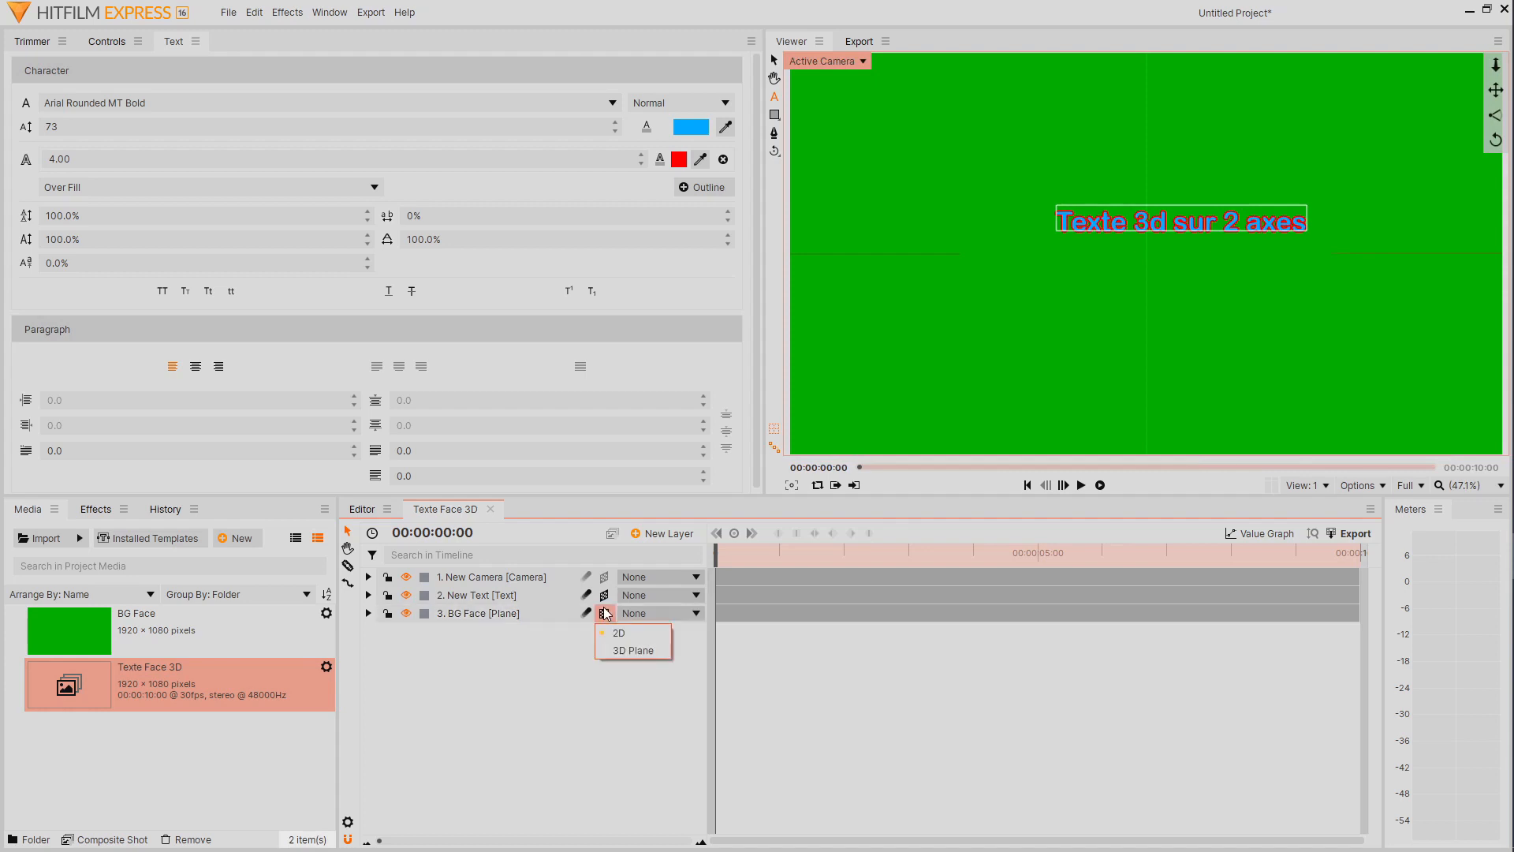
click(625, 652)
scroll(1030, 203, down, 1)
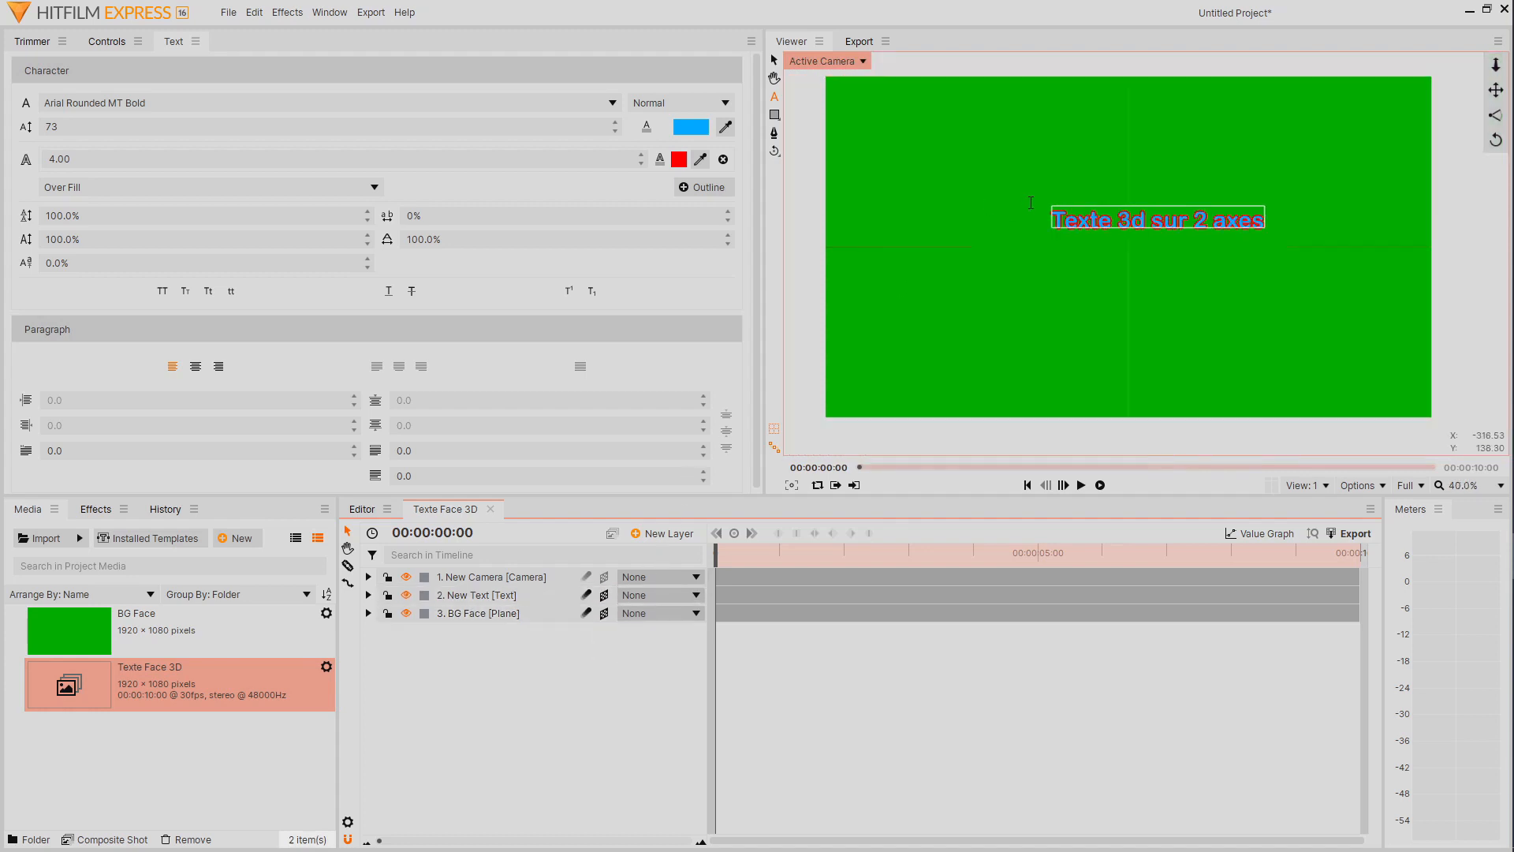
Keyframe the text layer's position at 00:00:00:00 and move it past the frame's right edge, to X about 967
click(516, 603)
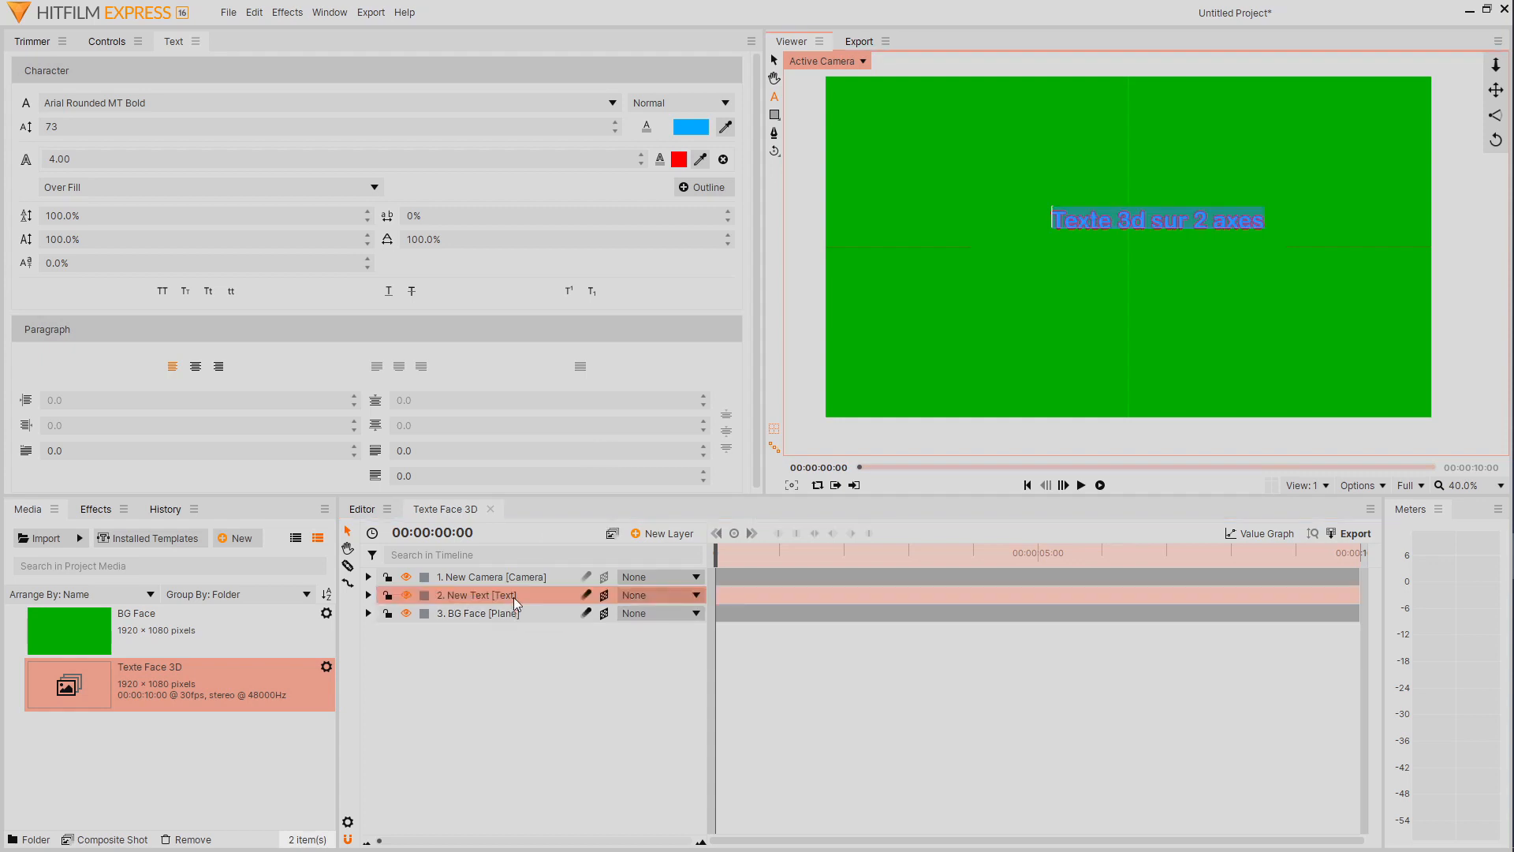
click(368, 596)
click(384, 613)
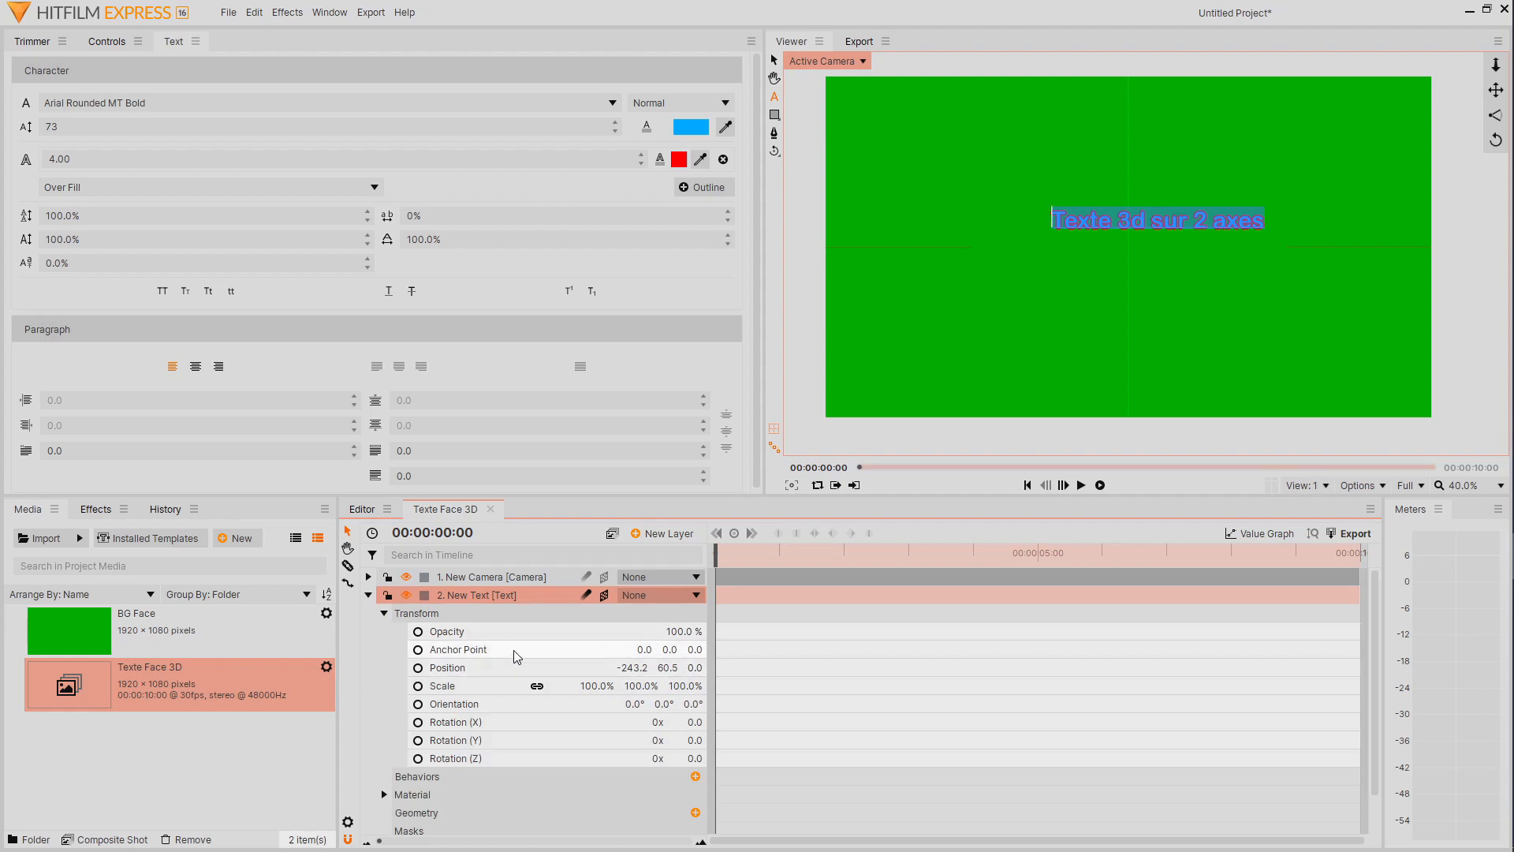
click(774, 61)
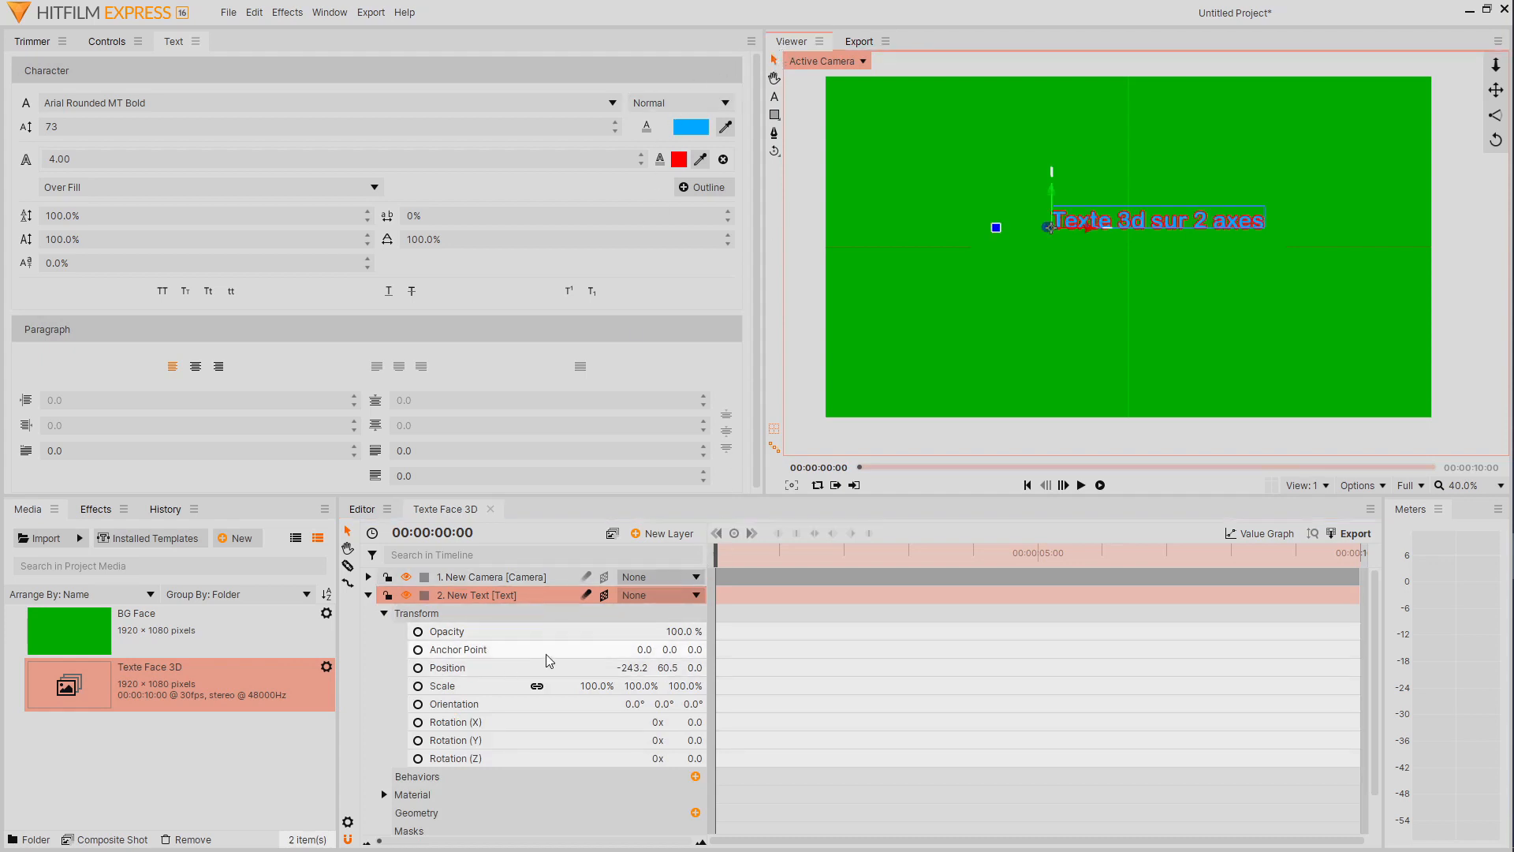
click(419, 668)
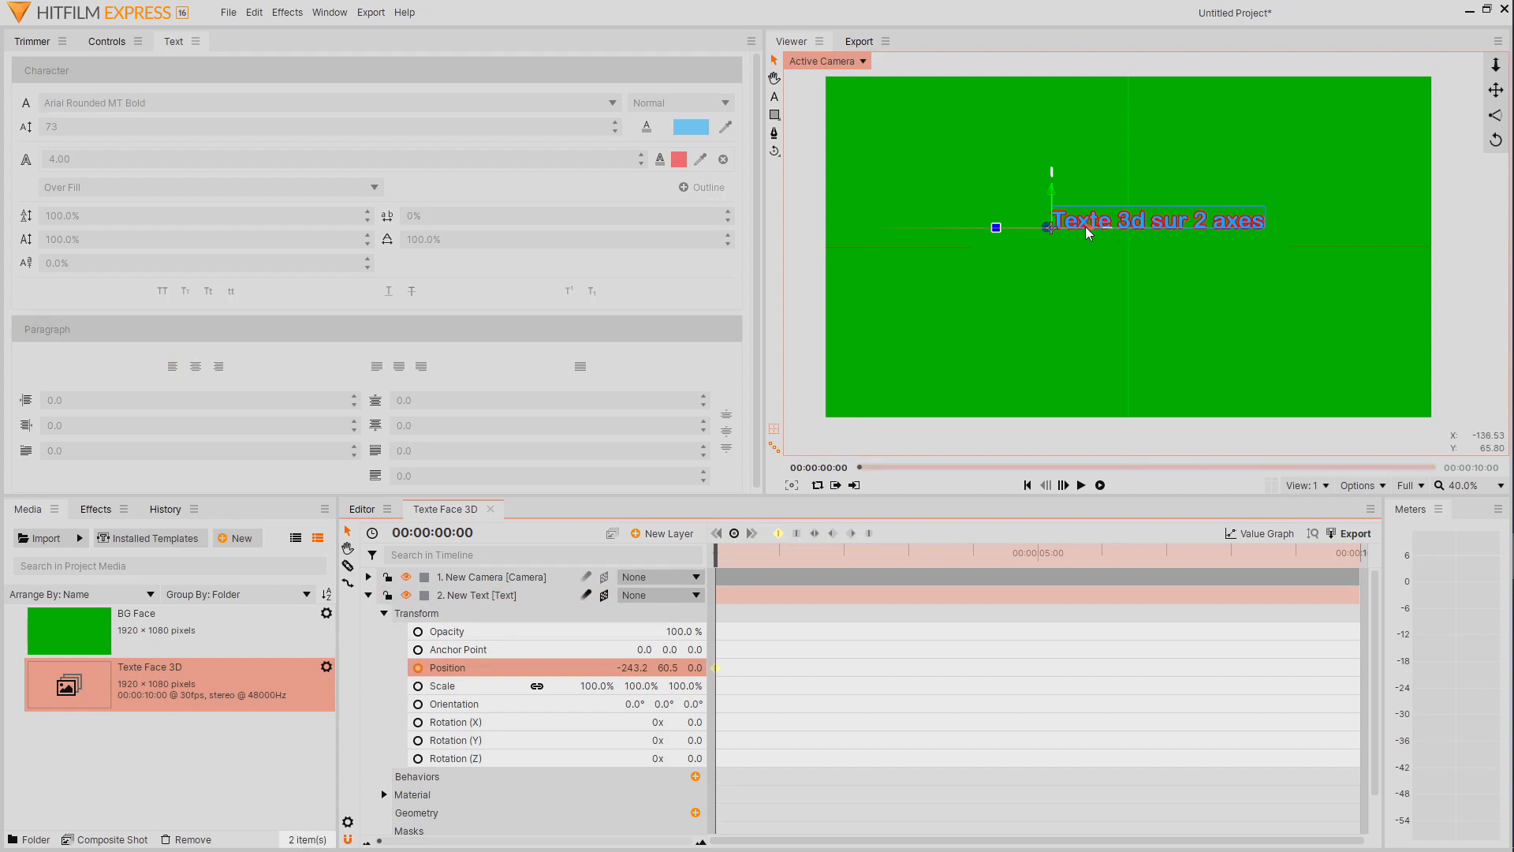
drag(1085, 225, 1470, 237)
mouse_move(719, 674)
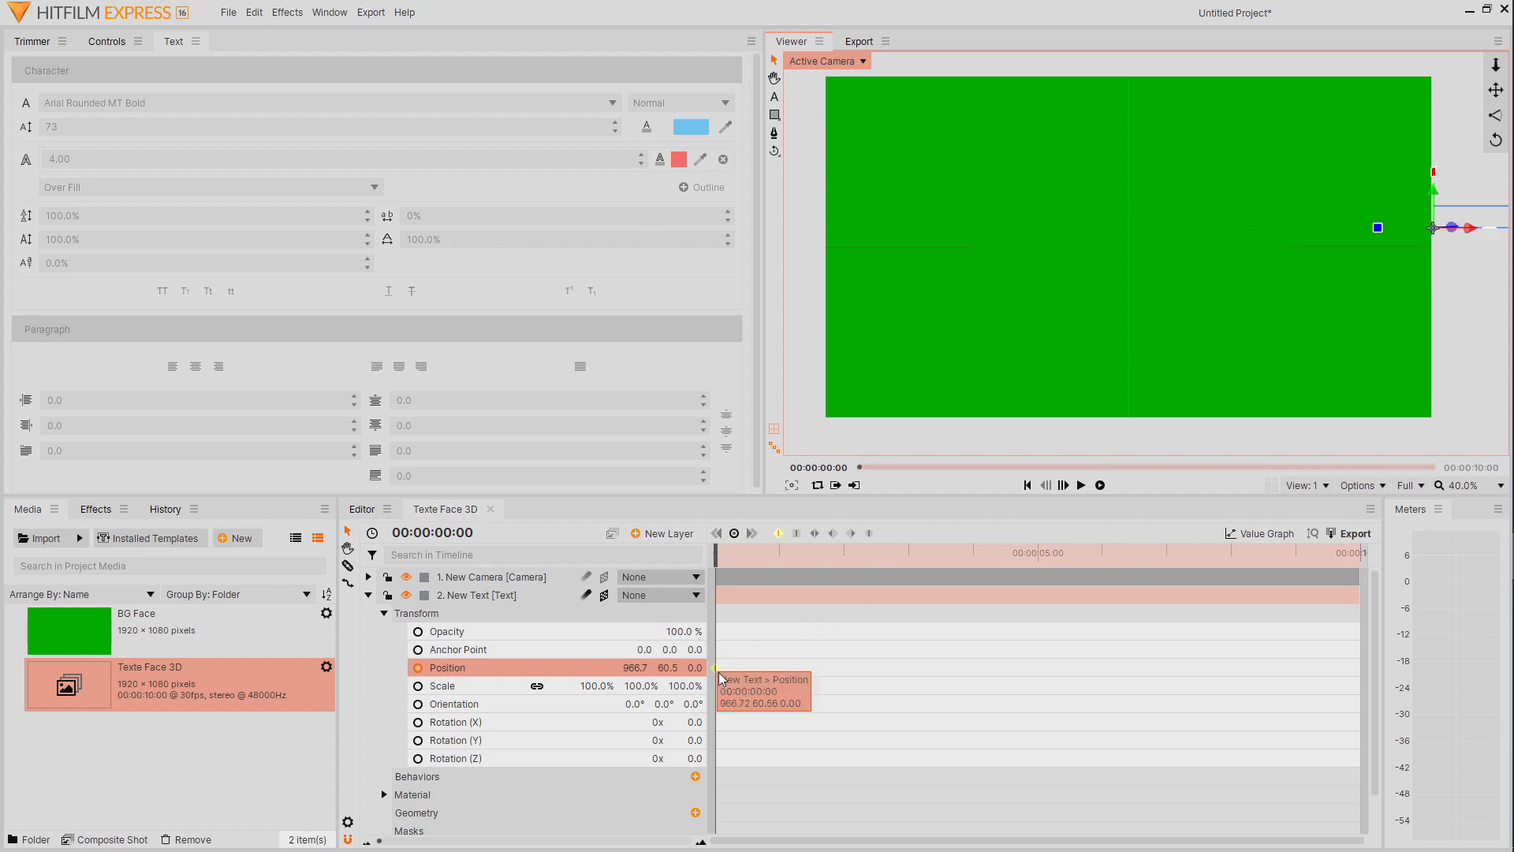
At 00:00:05:00, move the text horizontally past the frame's left edge, to X about -1651, to set its end keyframe
drag(717, 553, 1040, 566)
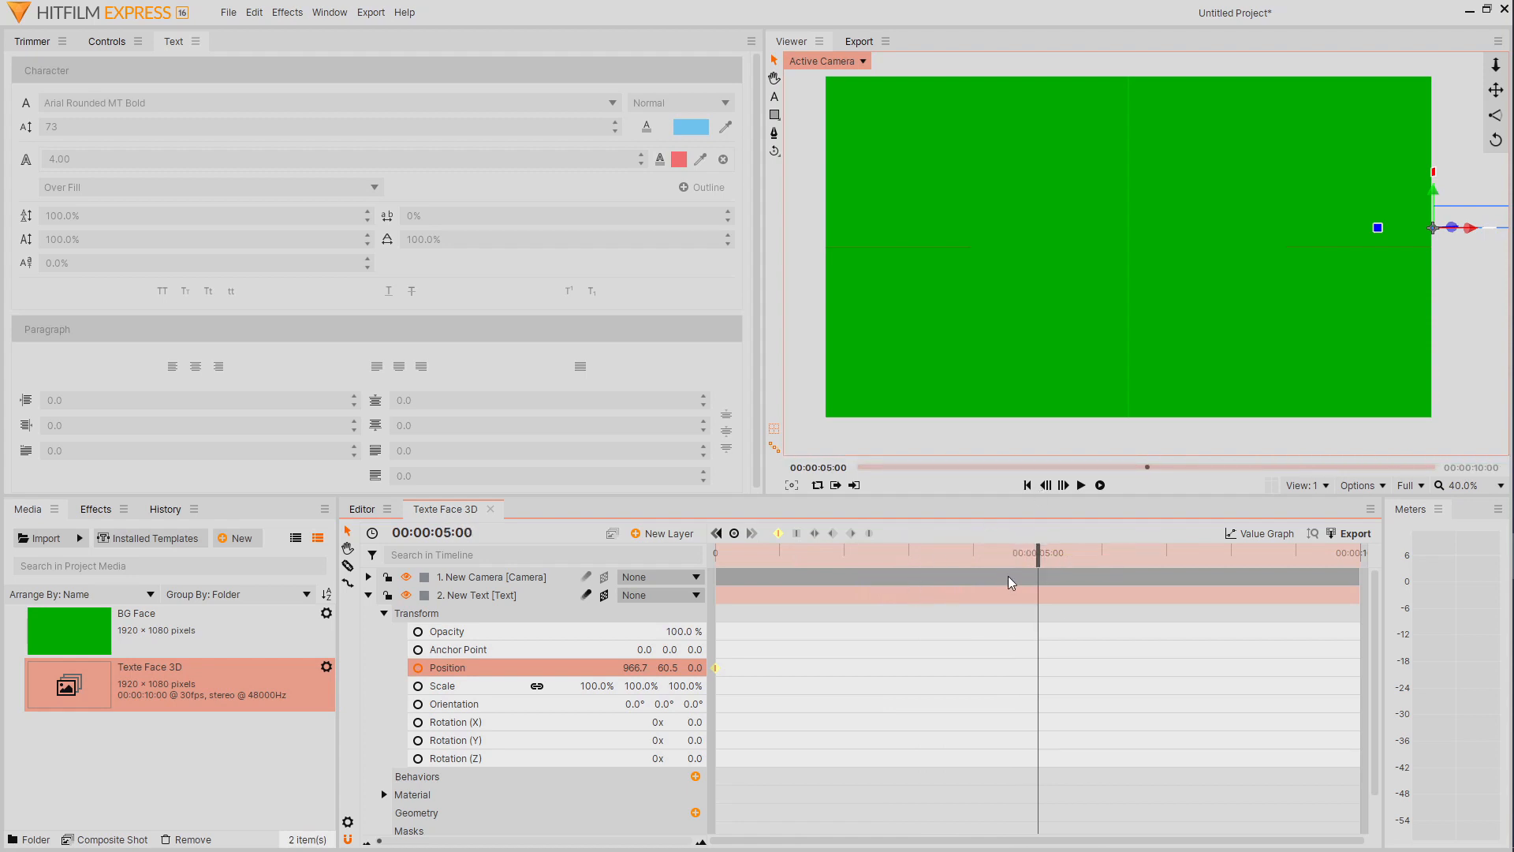
click(1472, 232)
drag(1472, 232, 645, 260)
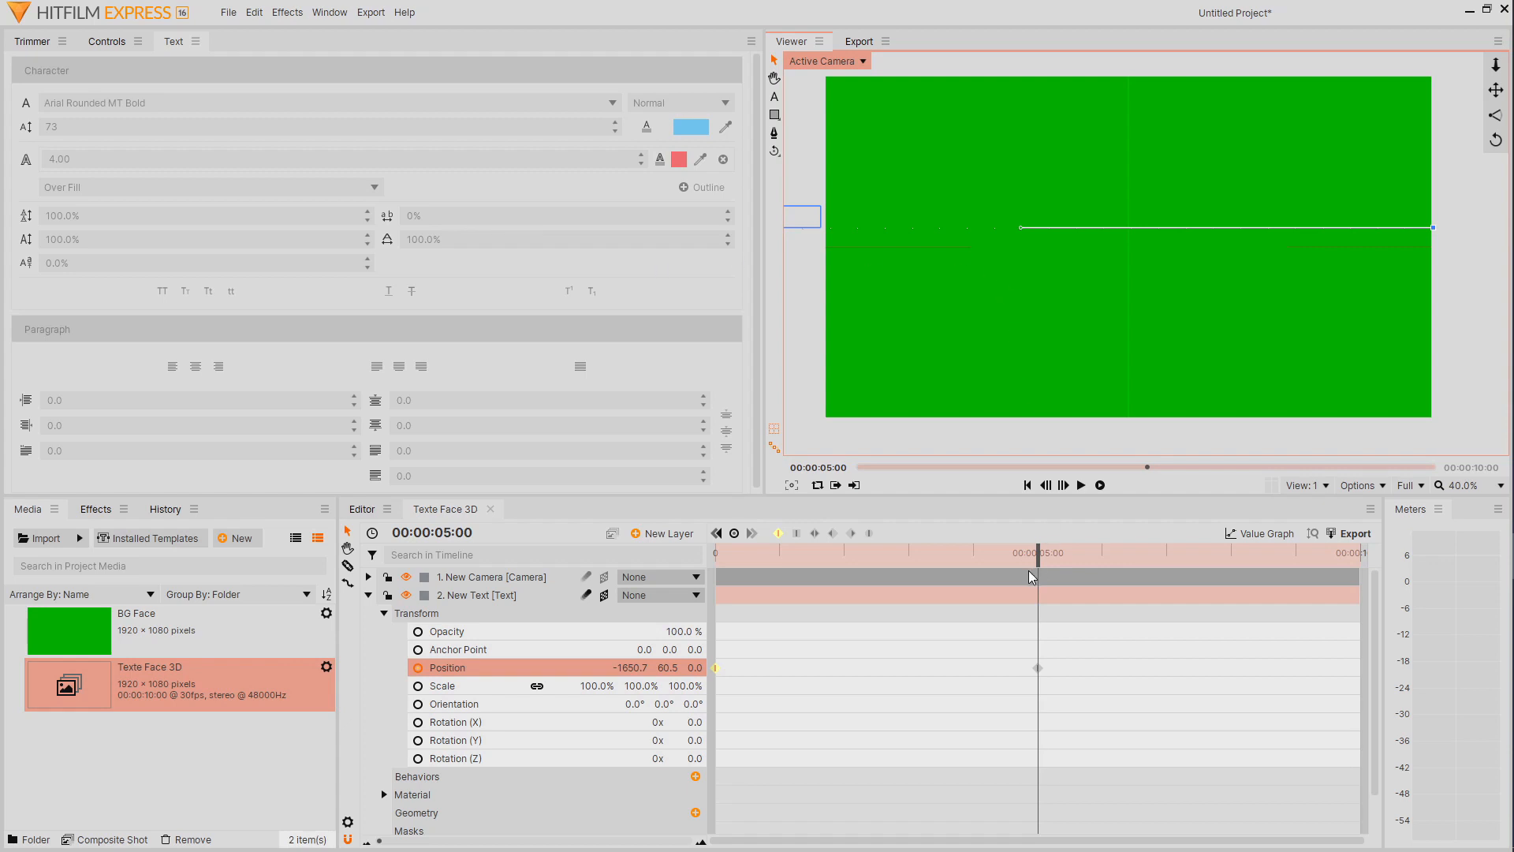
click(369, 597)
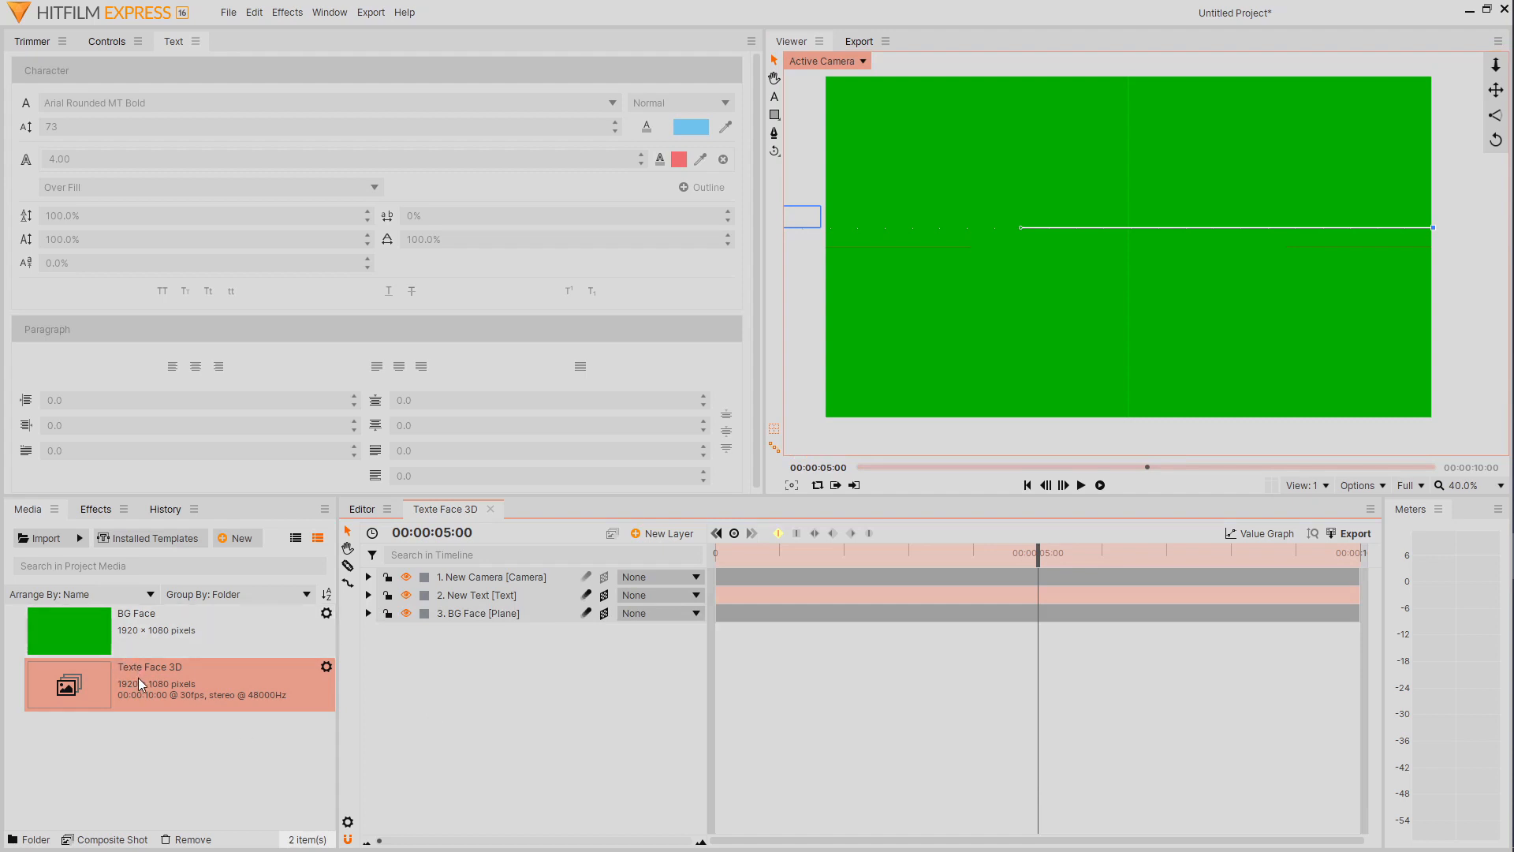
Create a media folder named CS and move the Texte Face 3D composite shot into it
right_click(119, 741)
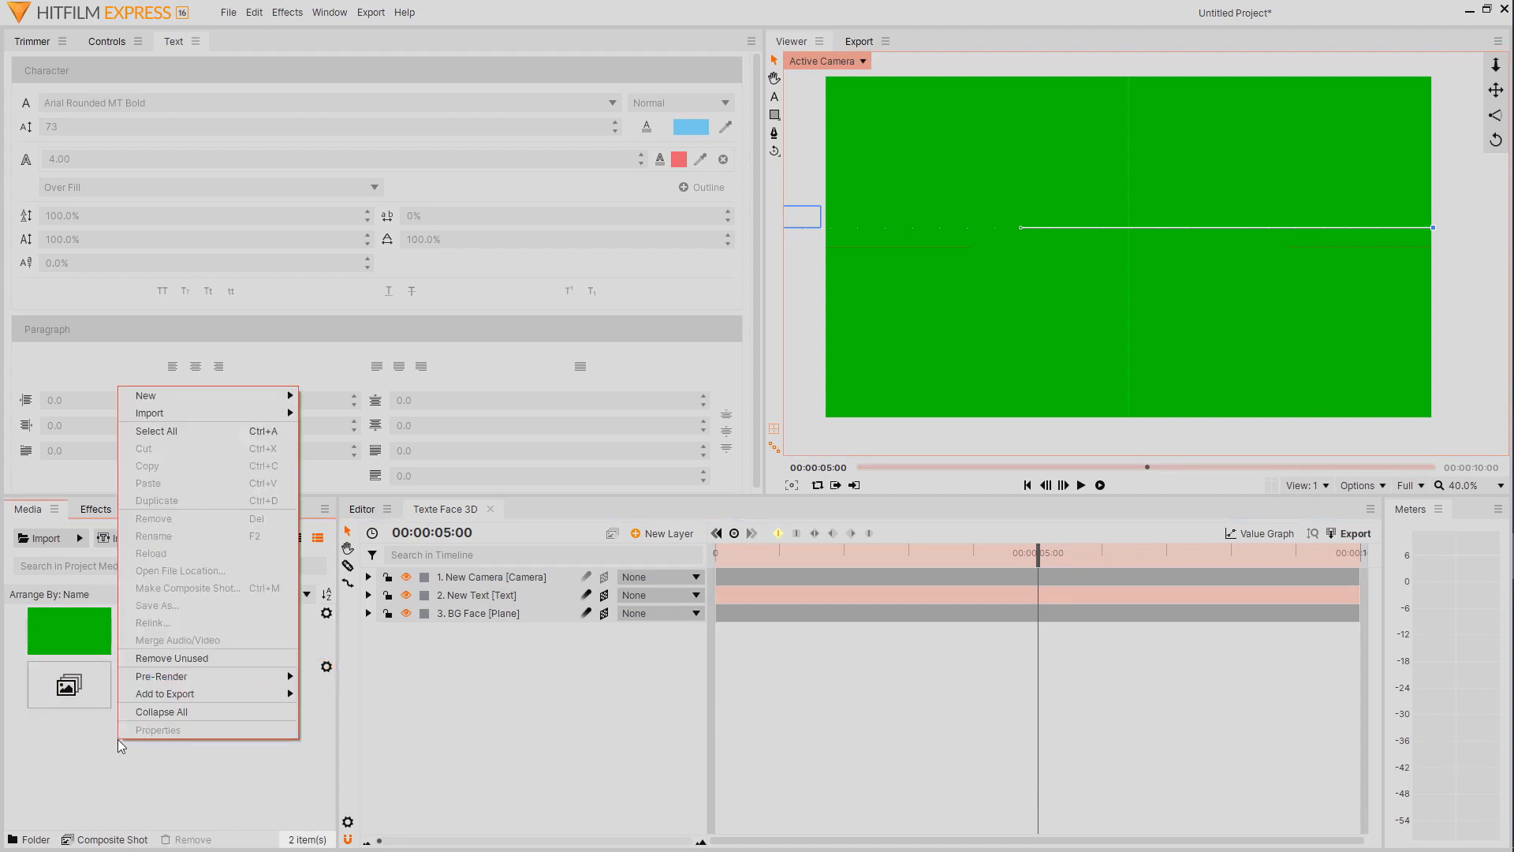
mouse_move(240, 395)
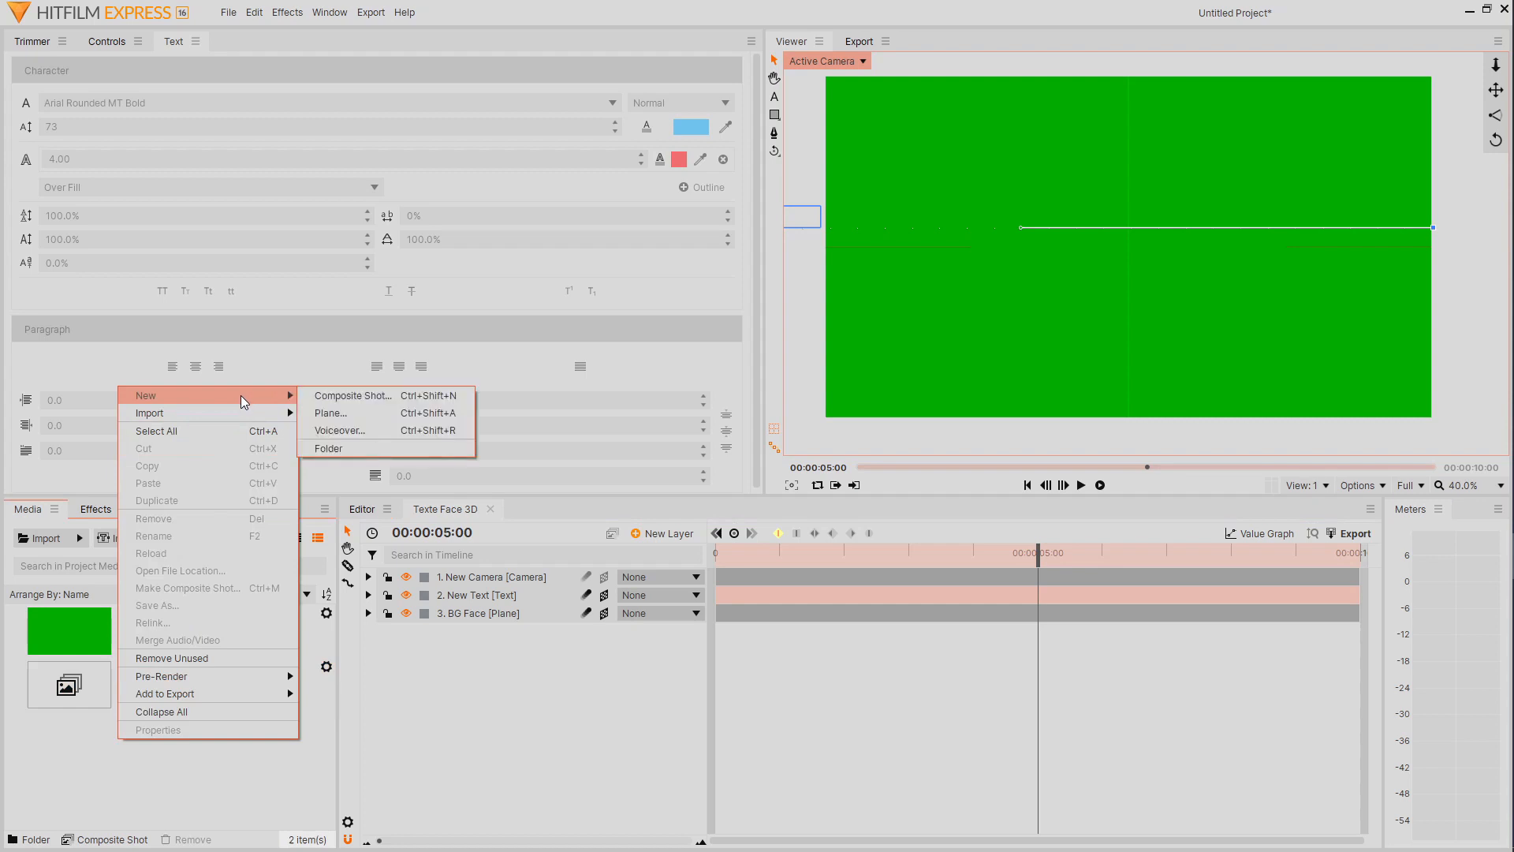
click(362, 446)
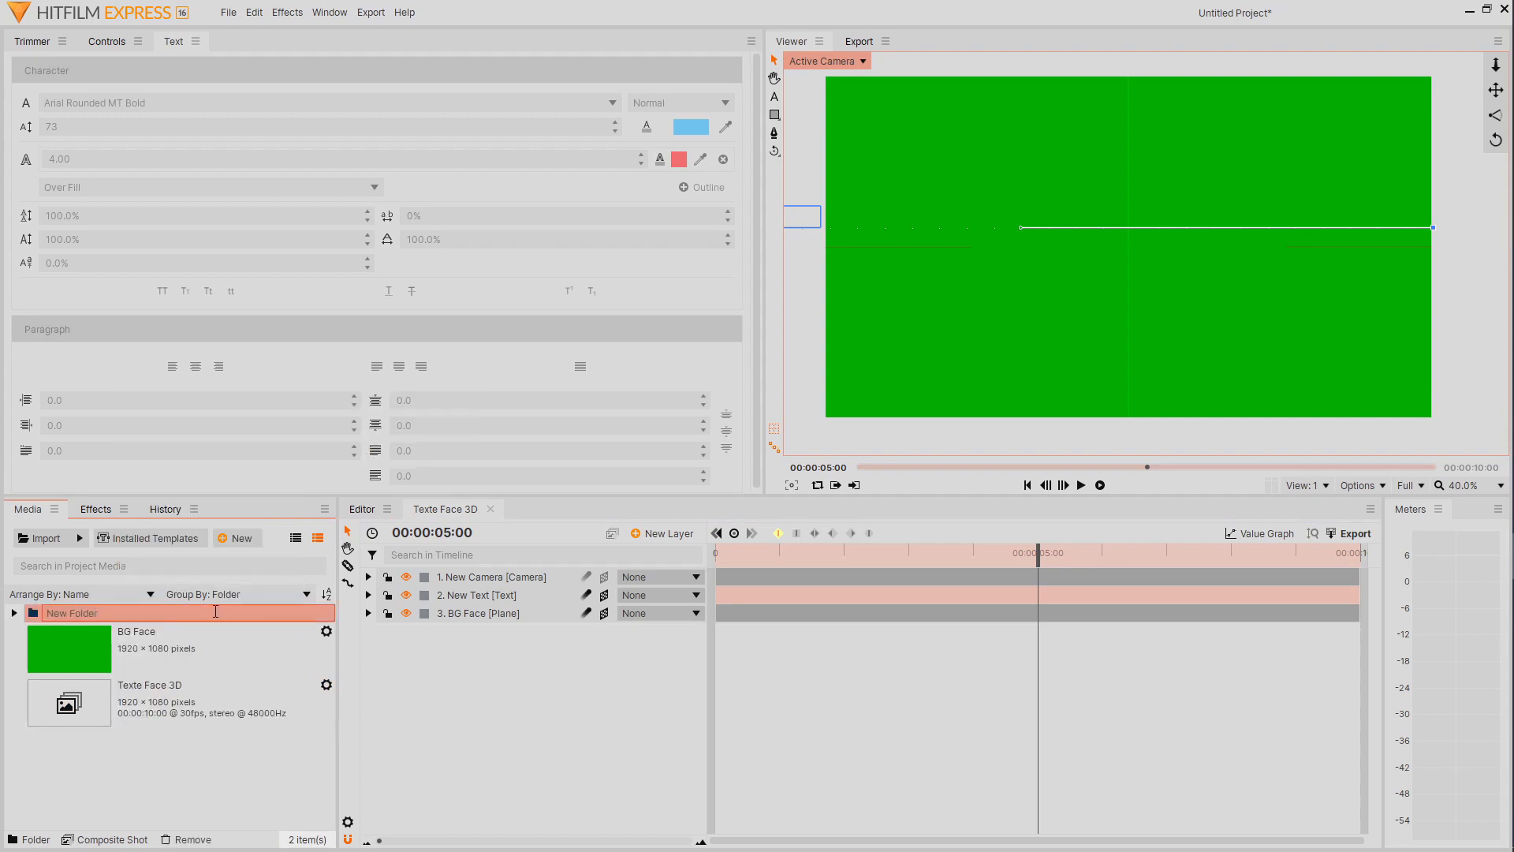
text(CS)
key(Return)
click(138, 693)
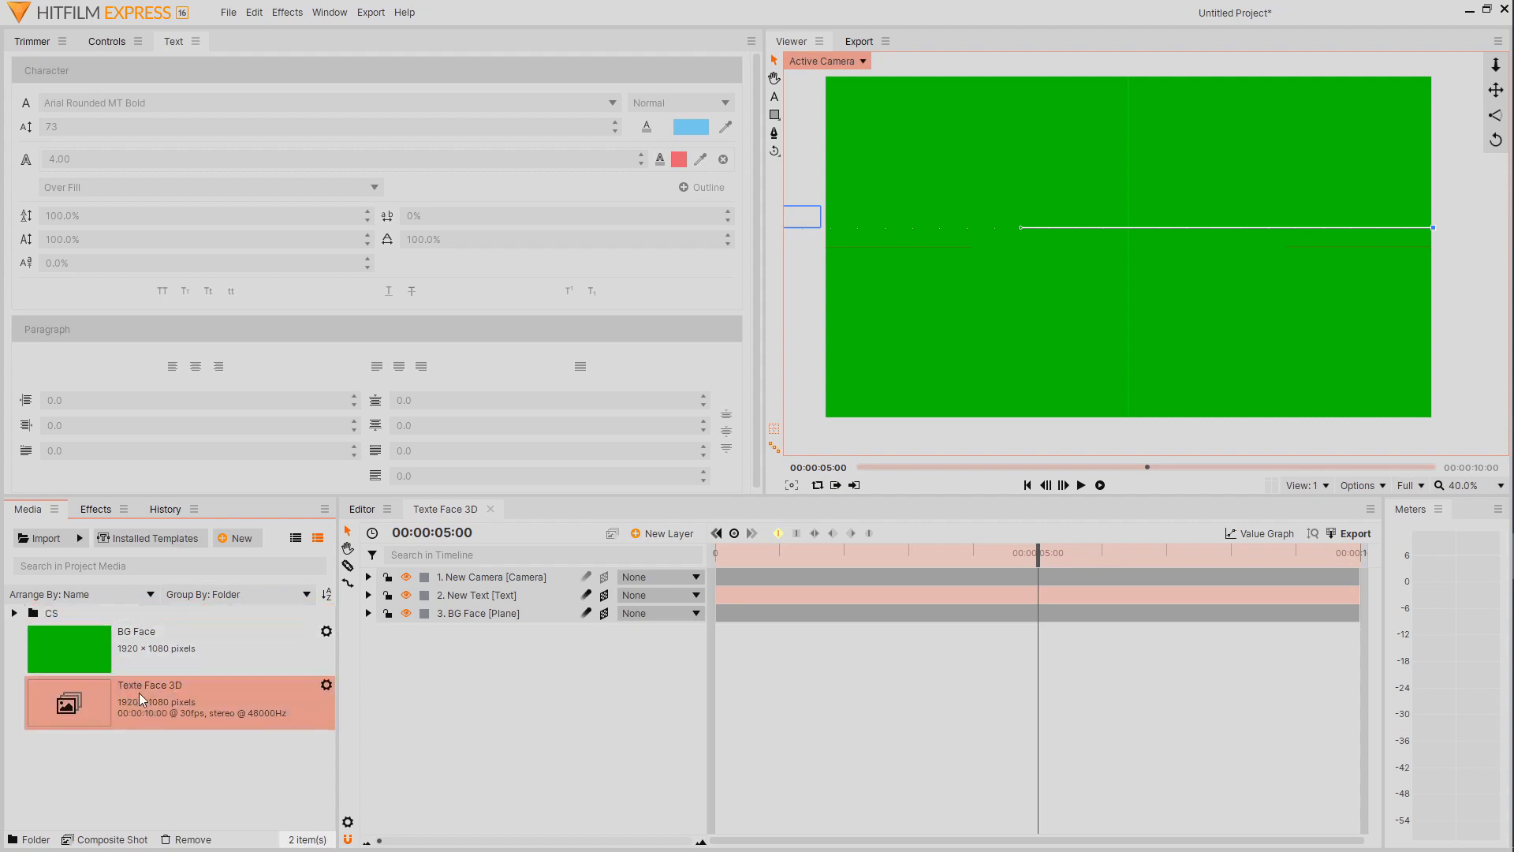
drag(139, 692, 117, 617)
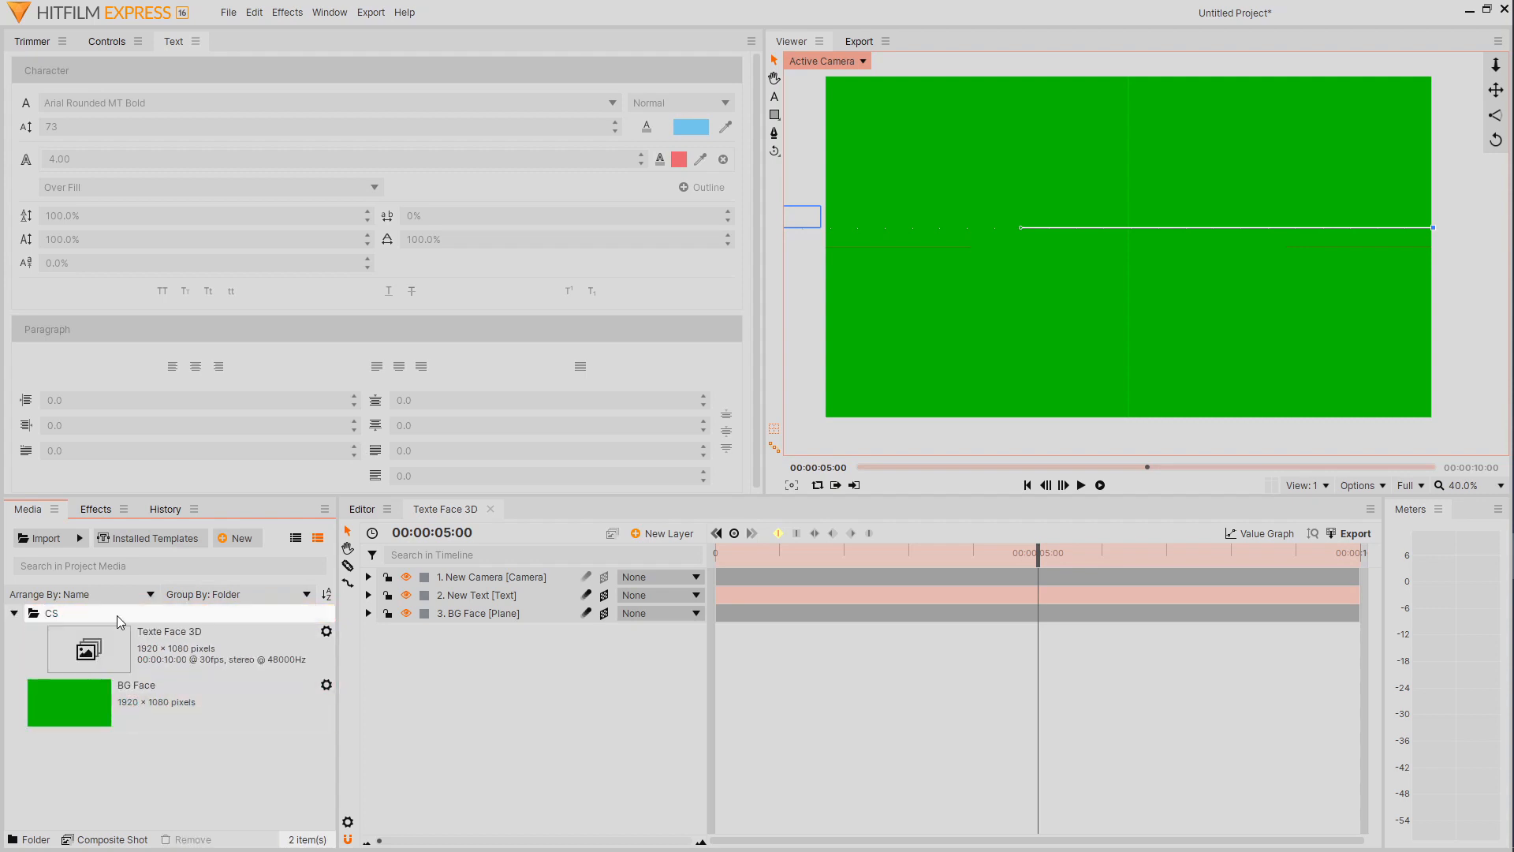
Duplicate the Texte Face 3D composite shot and rename the copy Texte Gauche 3D
right_click(220, 645)
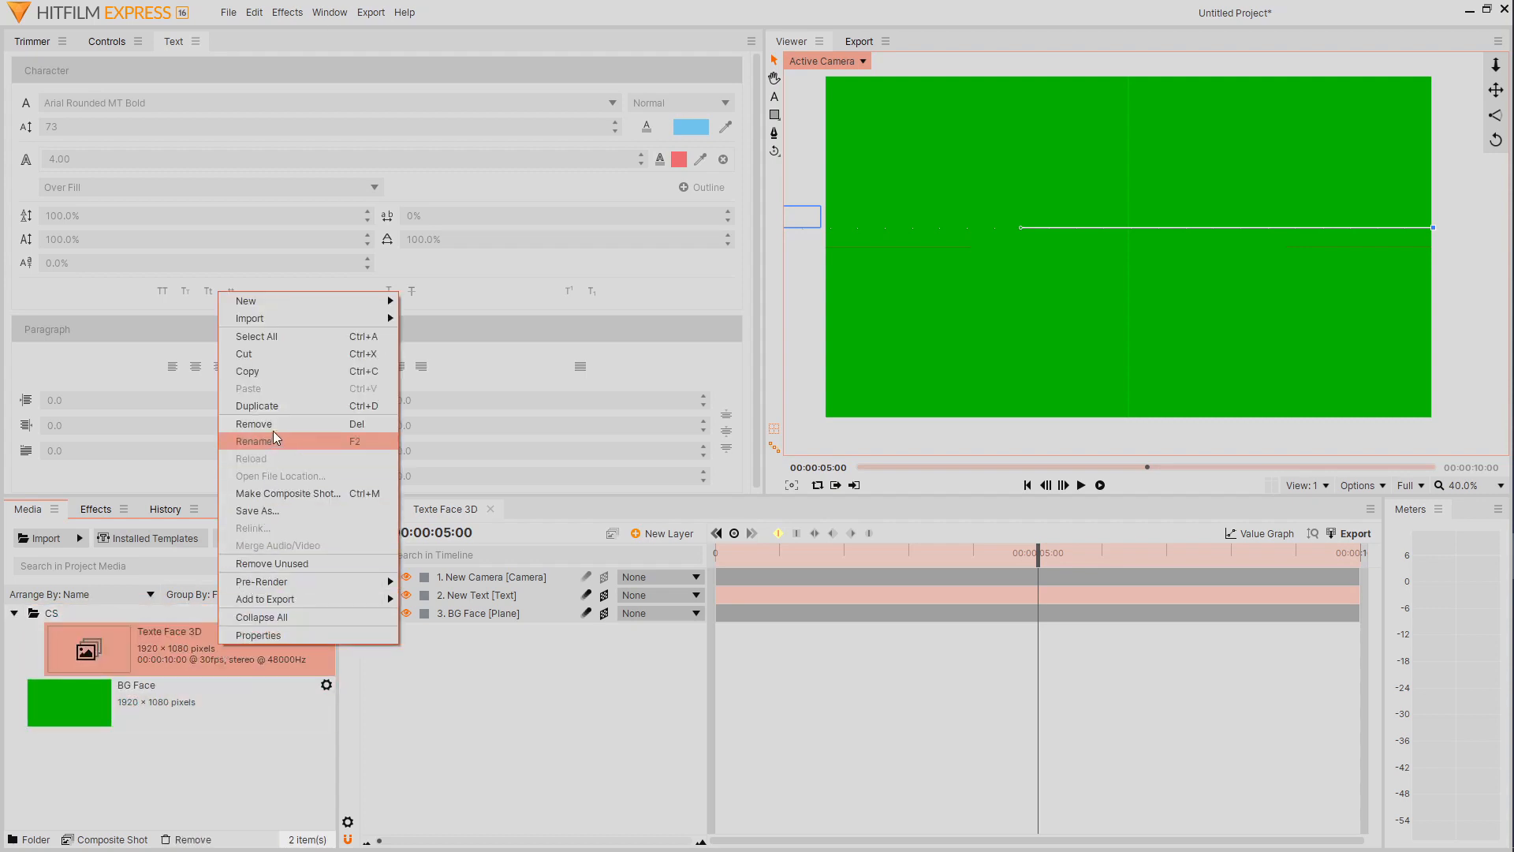
click(277, 405)
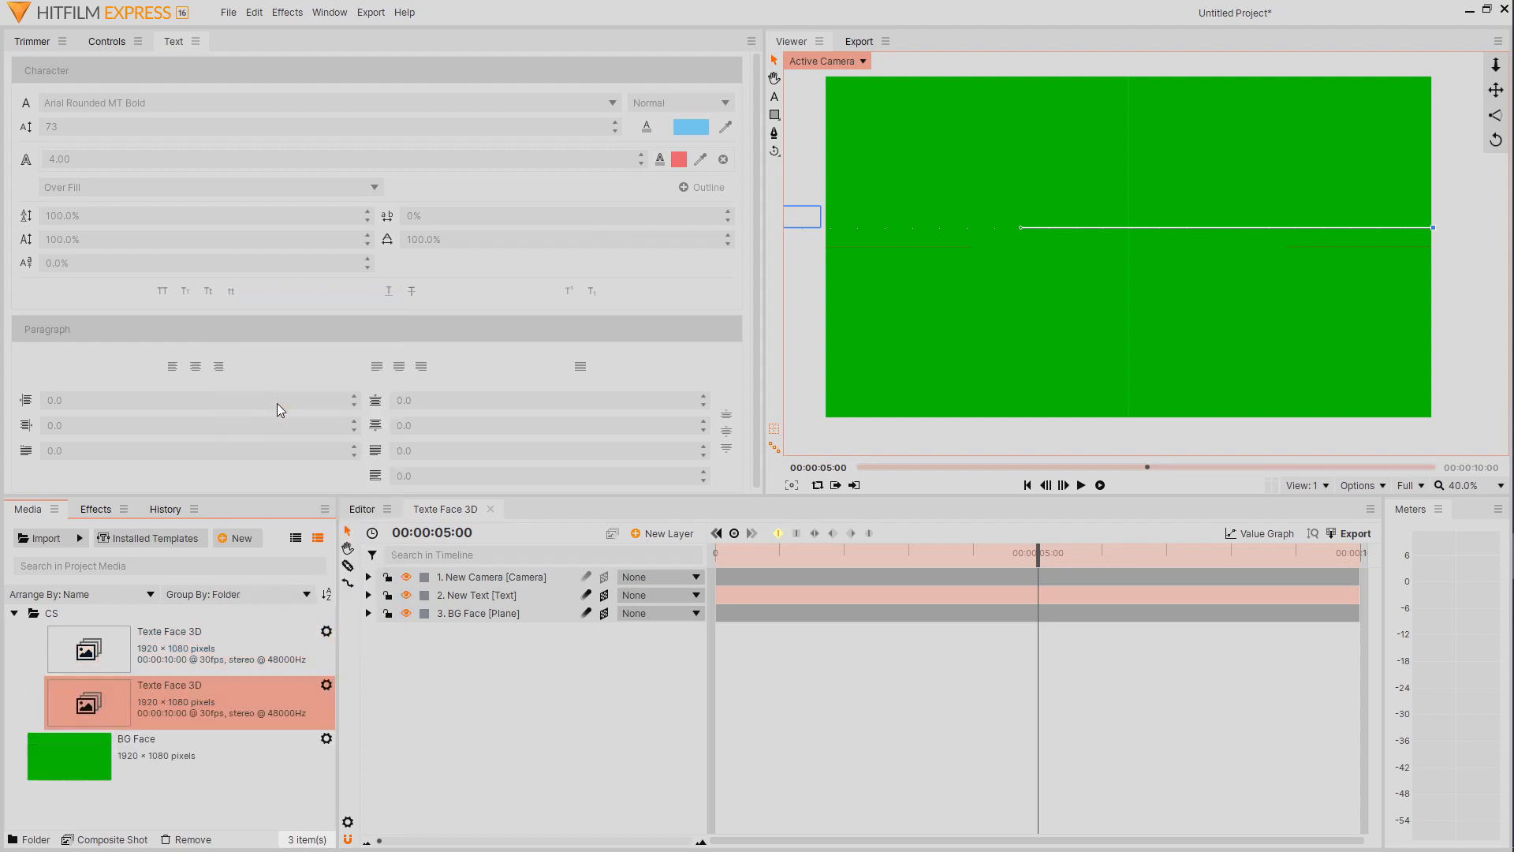
right_click(182, 686)
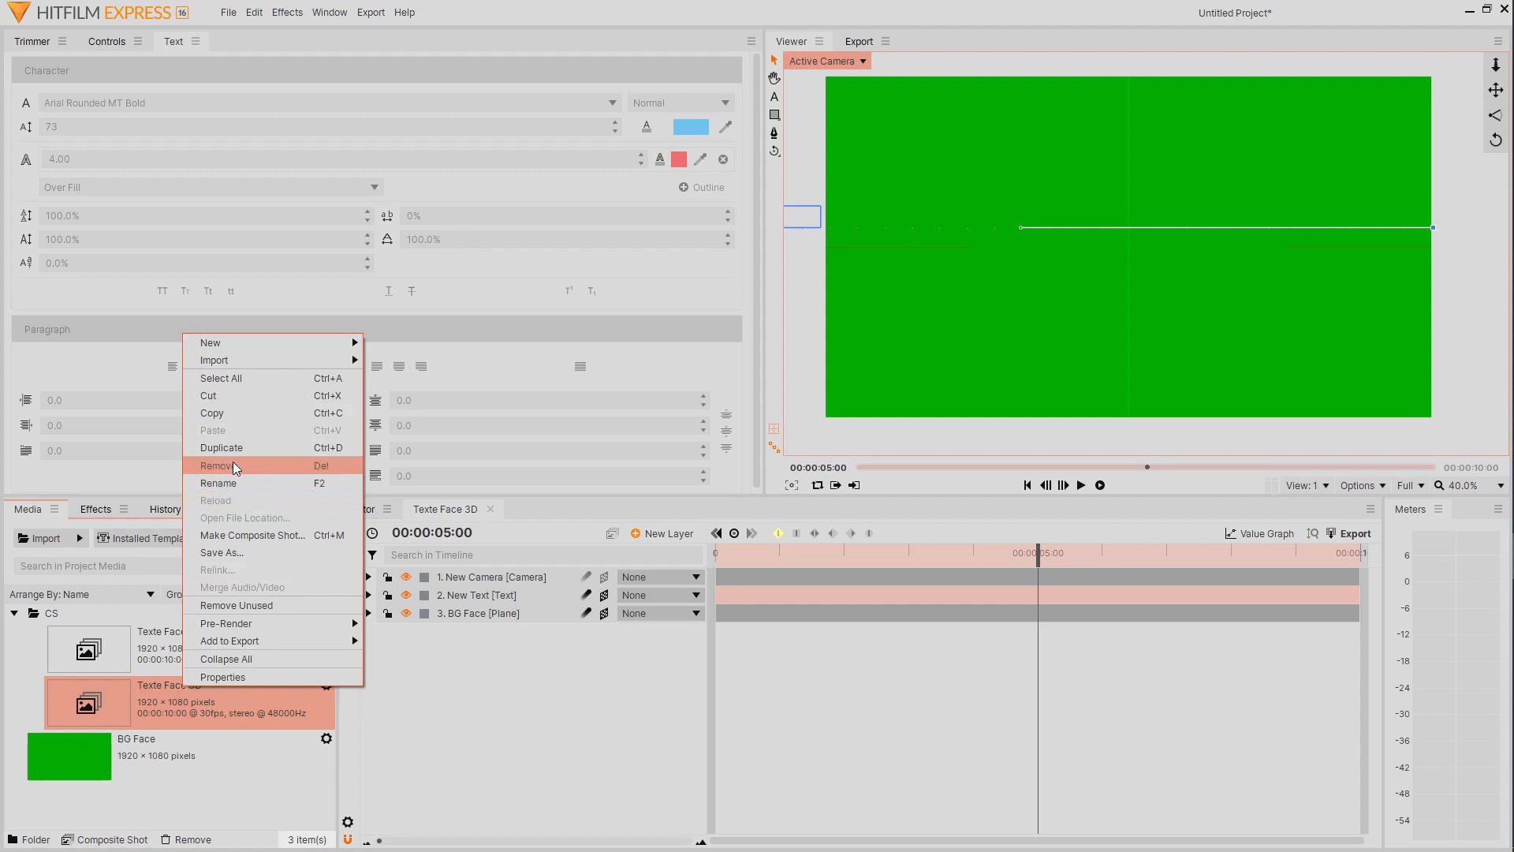
click(237, 486)
click(188, 685)
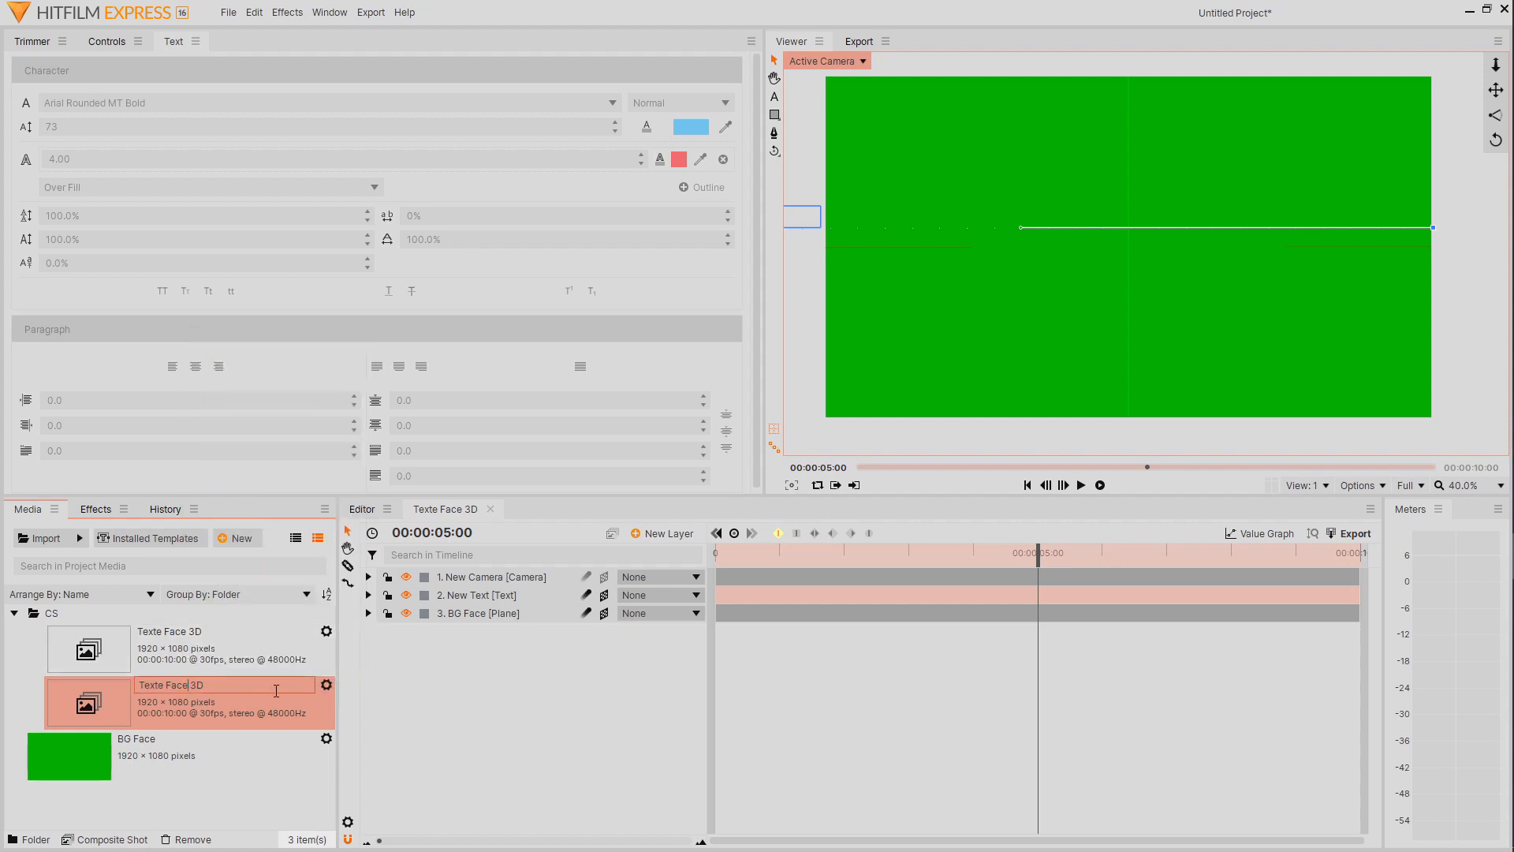
key(BackSpace)
key(BackSpace)
key(BackSpace)
key(BackSpace)
text(Gauche)
key(Return)
Open the Texte Gauche 3D composite shot and add a white 1920 × 1080 plane named BG Gauche
double_click(230, 704)
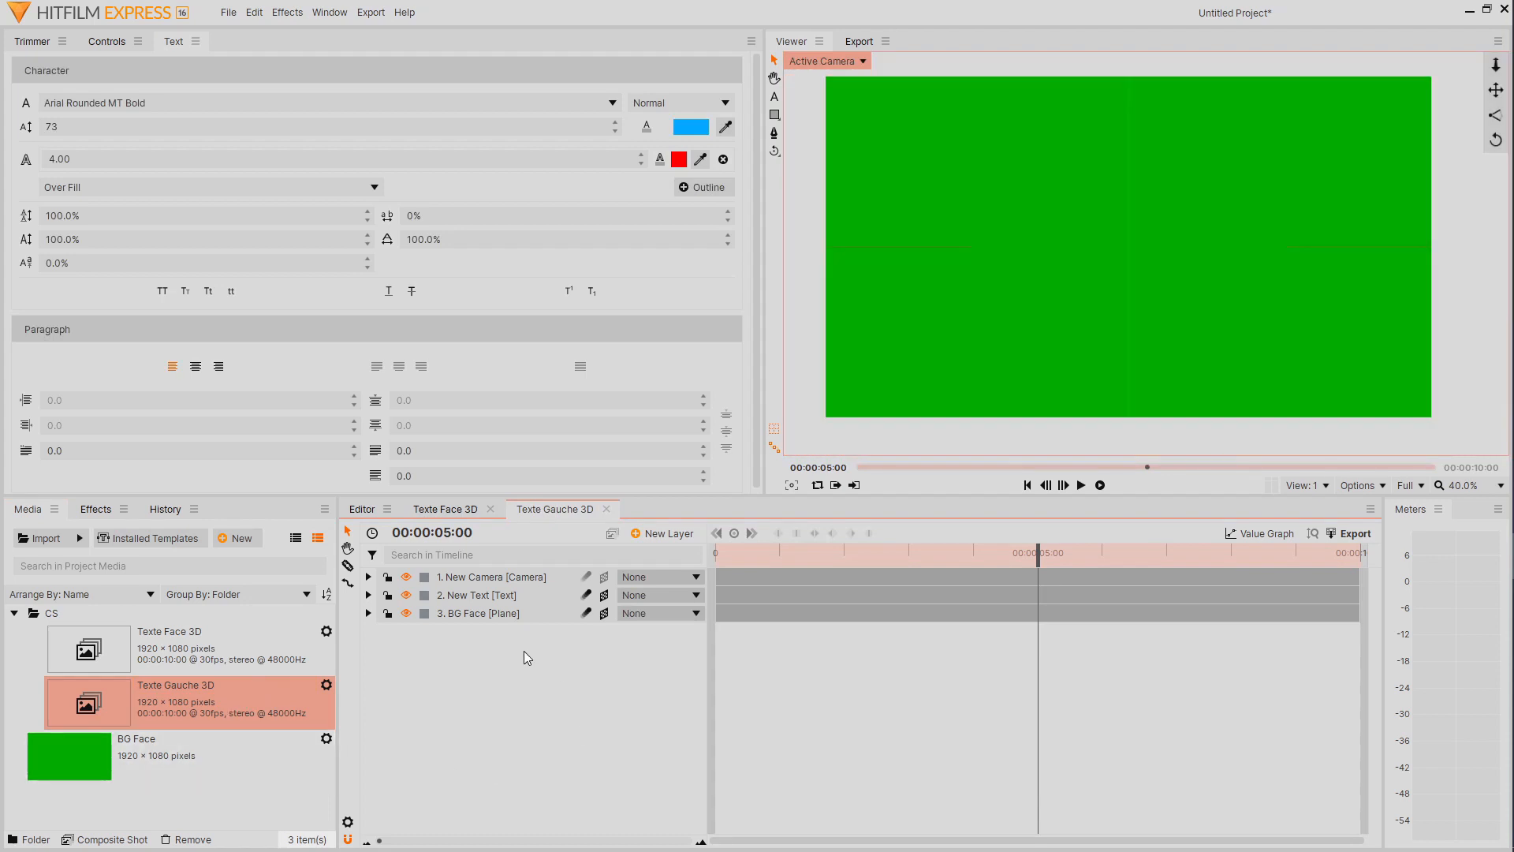
click(661, 536)
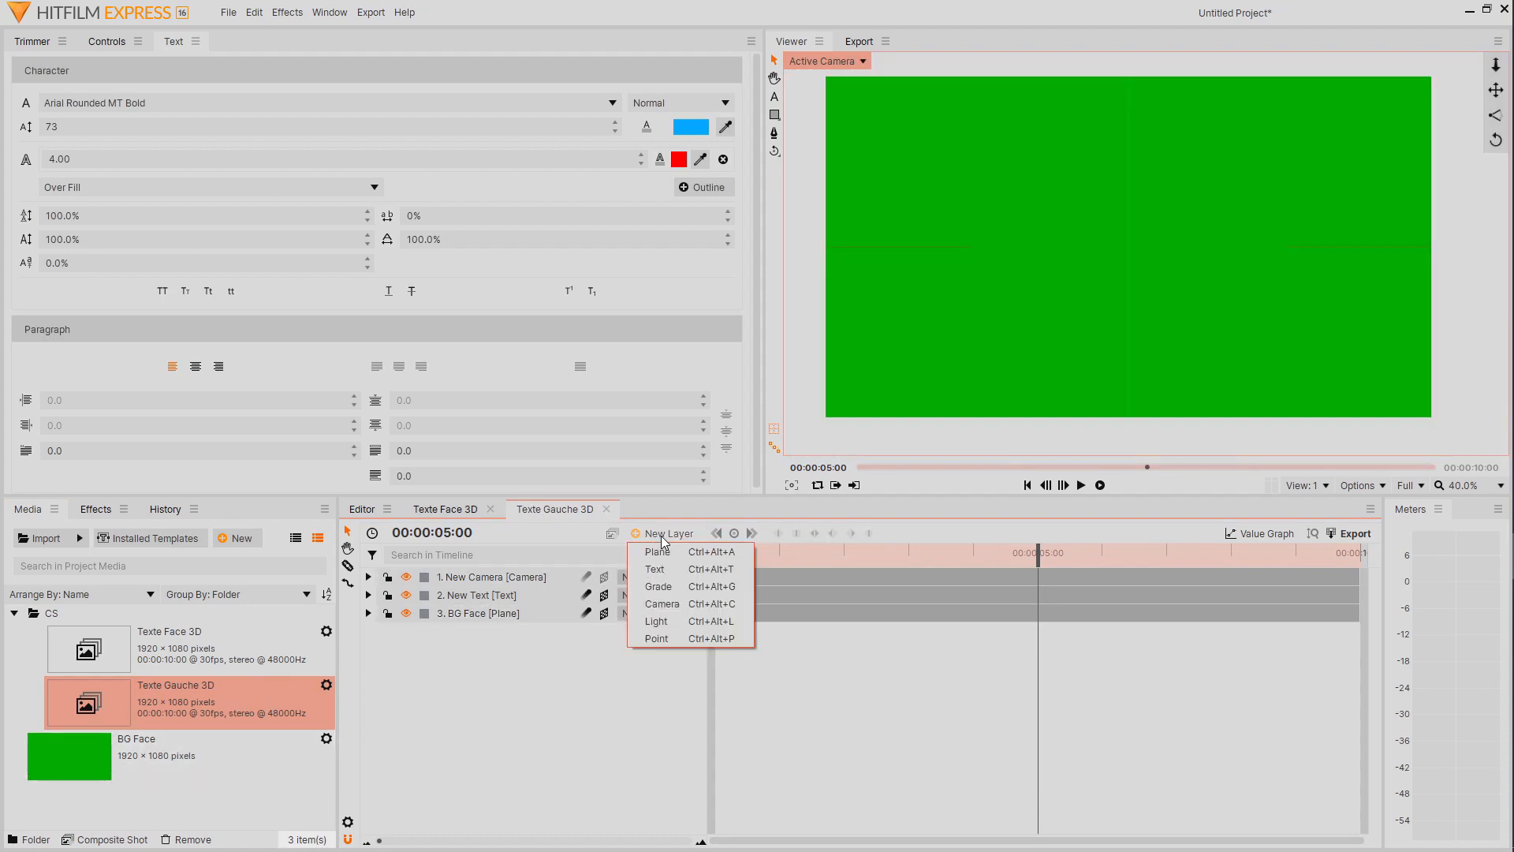
click(670, 551)
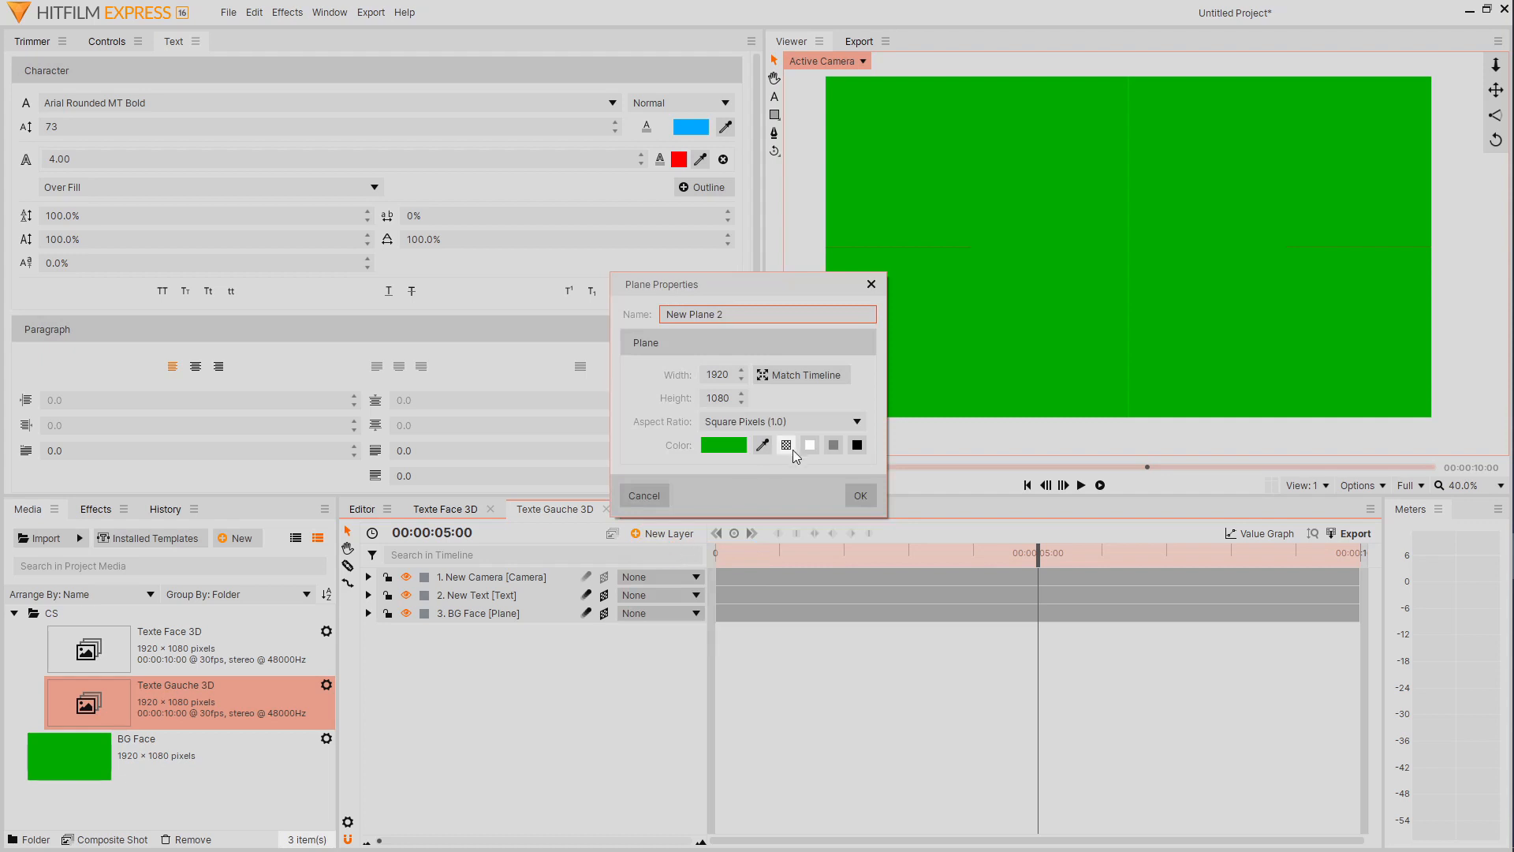
triple_click(745, 321)
text(BG Gauche)
click(817, 451)
click(859, 495)
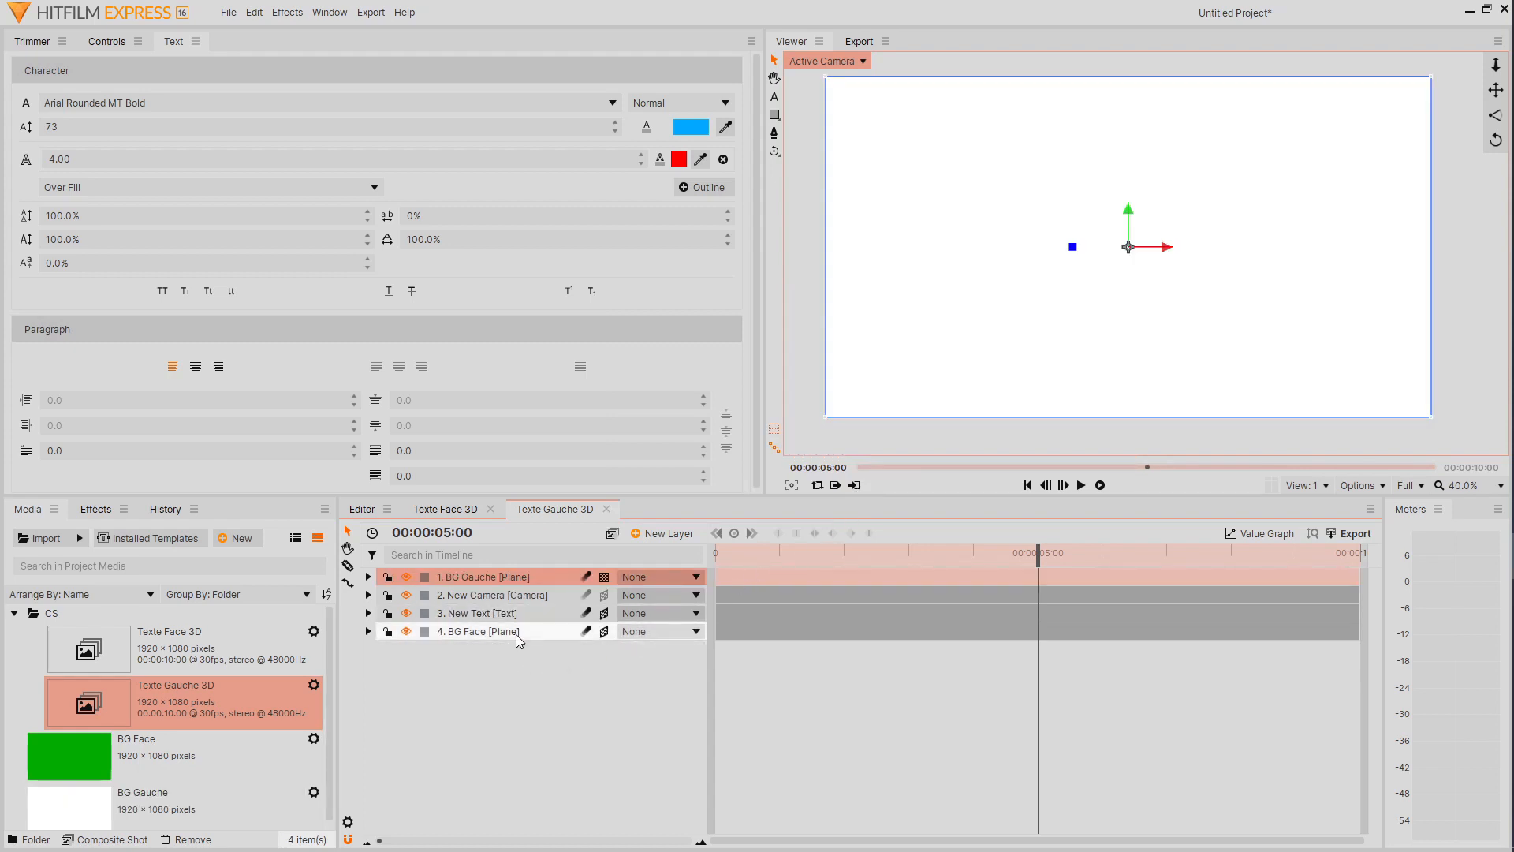
Place the BG Gauche layer beneath the text layer and delete the BG Face layer from the timeline
mouse_move(517, 629)
mouse_down()
mouse_move(517, 571)
mouse_move(522, 618)
mouse_up()
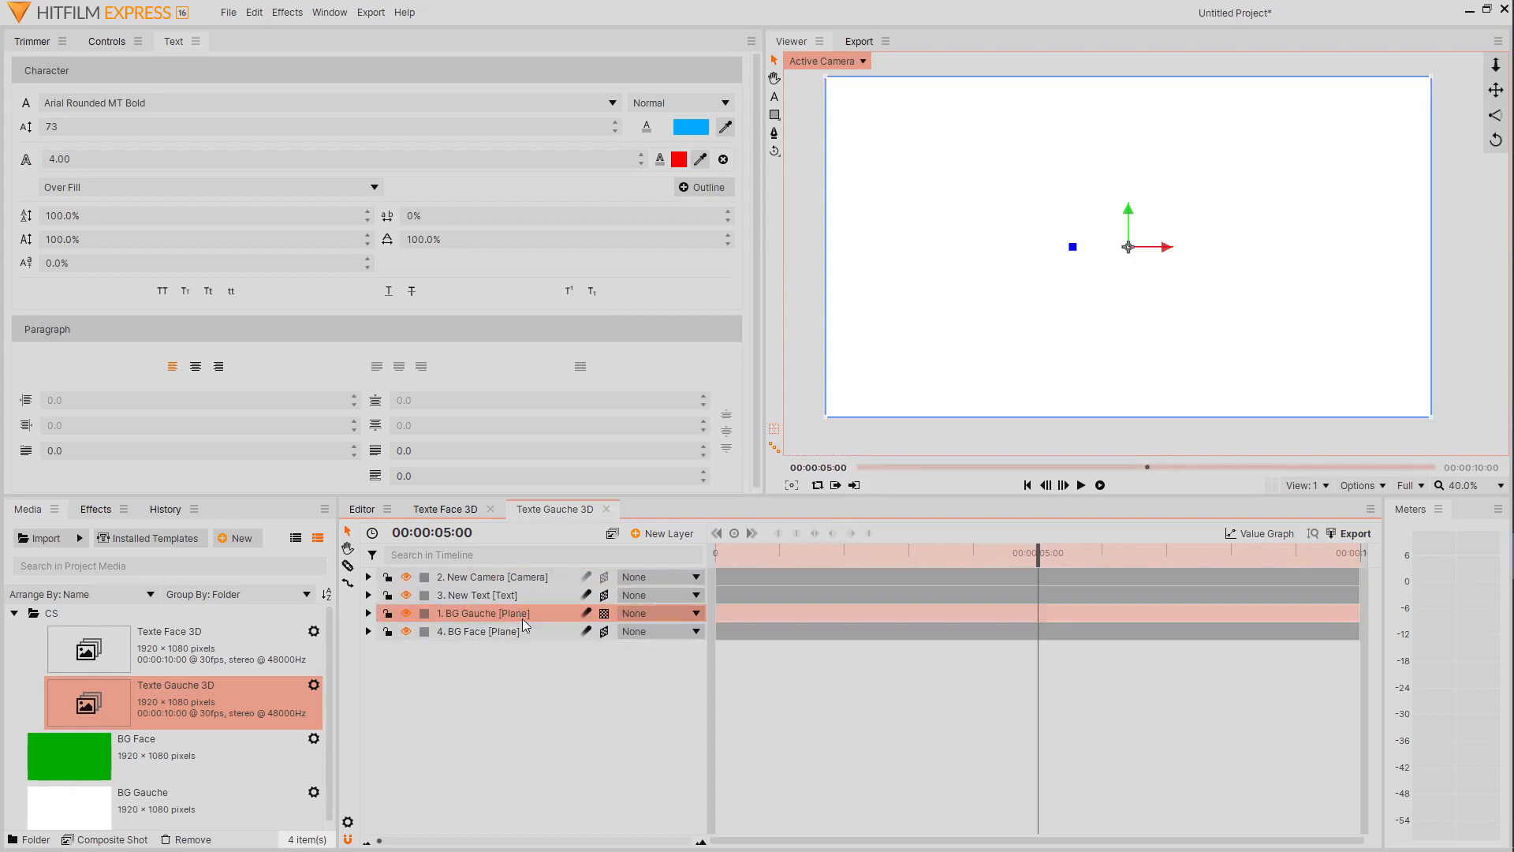
click(529, 631)
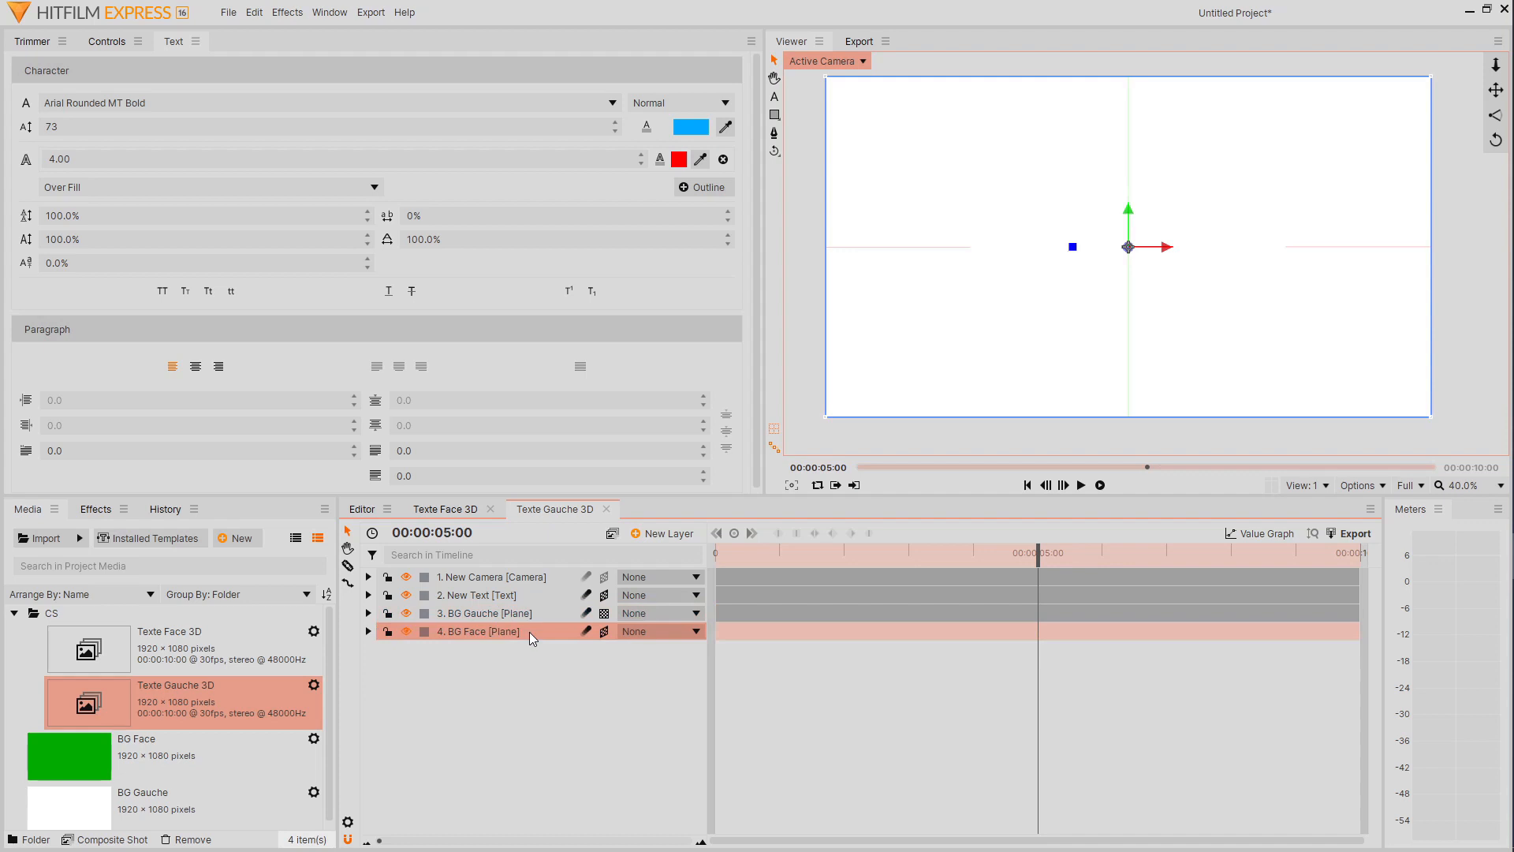
key(Delete)
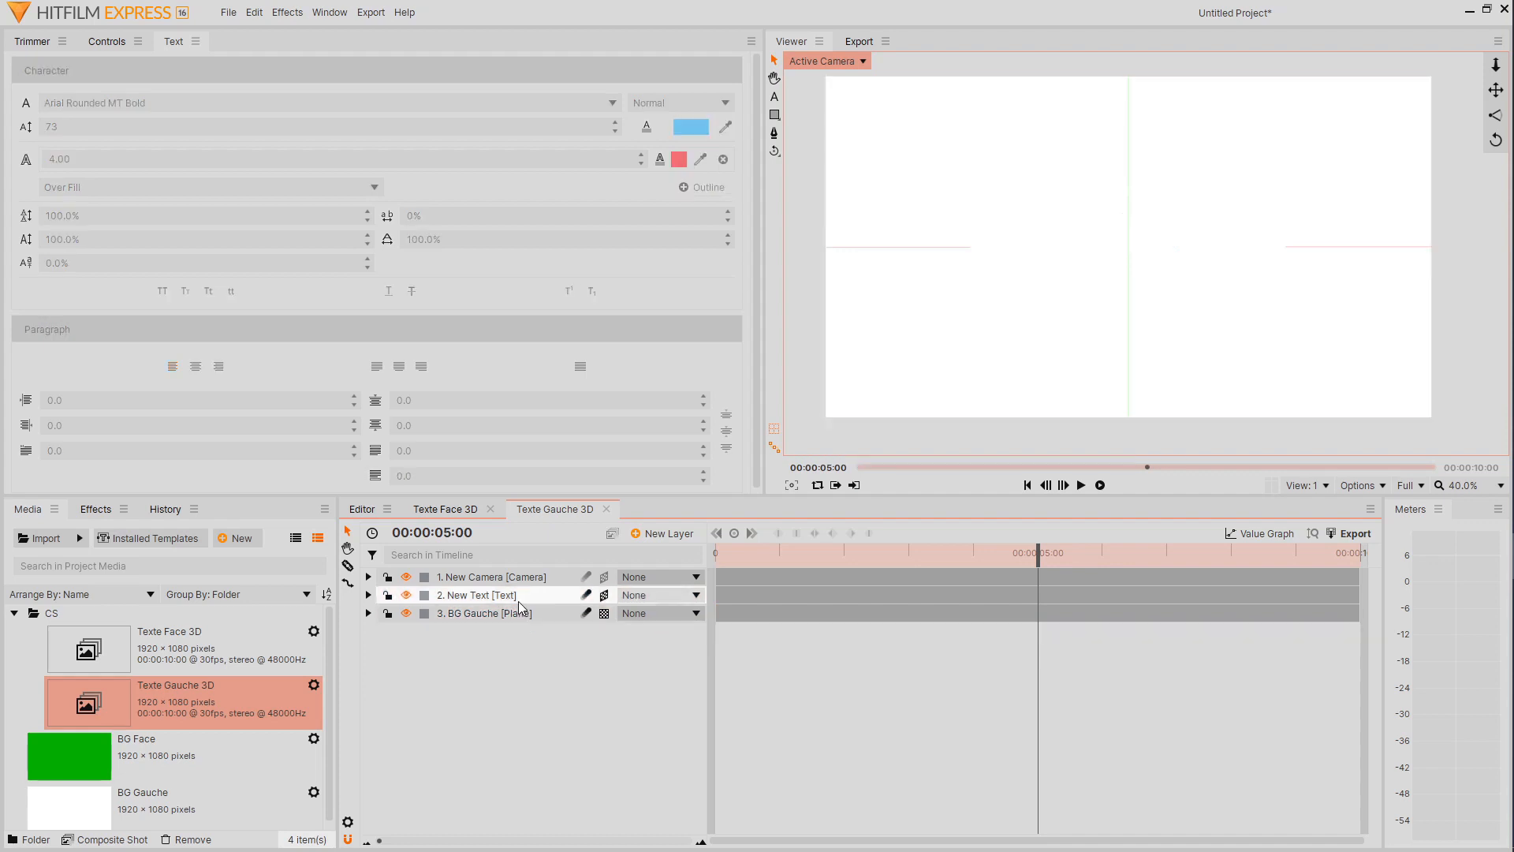
Go to 00:00:02:23, where the text is in frame, and add a point layer converted to 3D
click(518, 599)
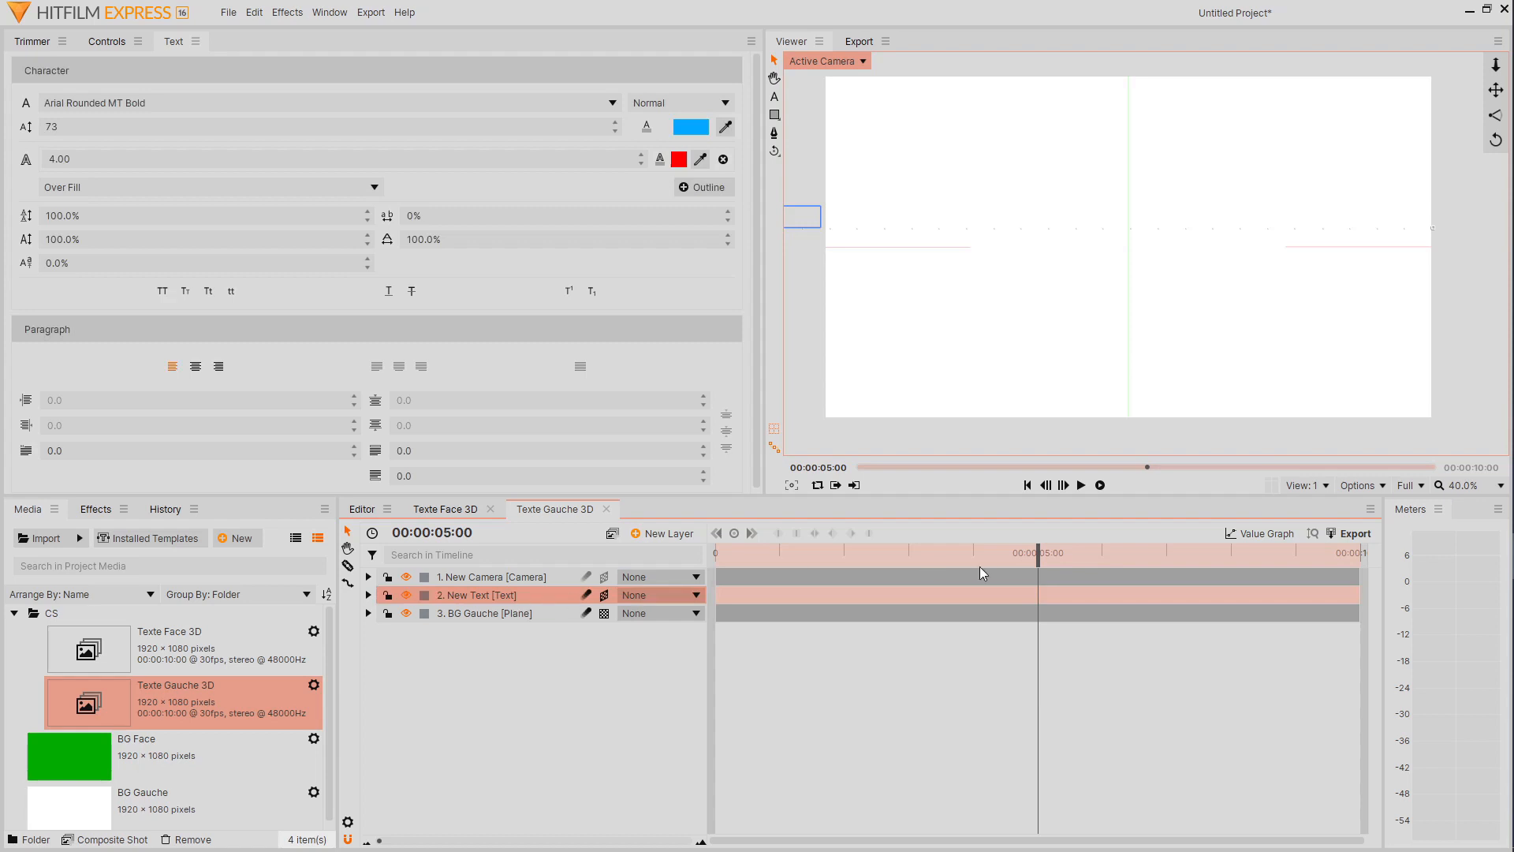
drag(1040, 553, 897, 569)
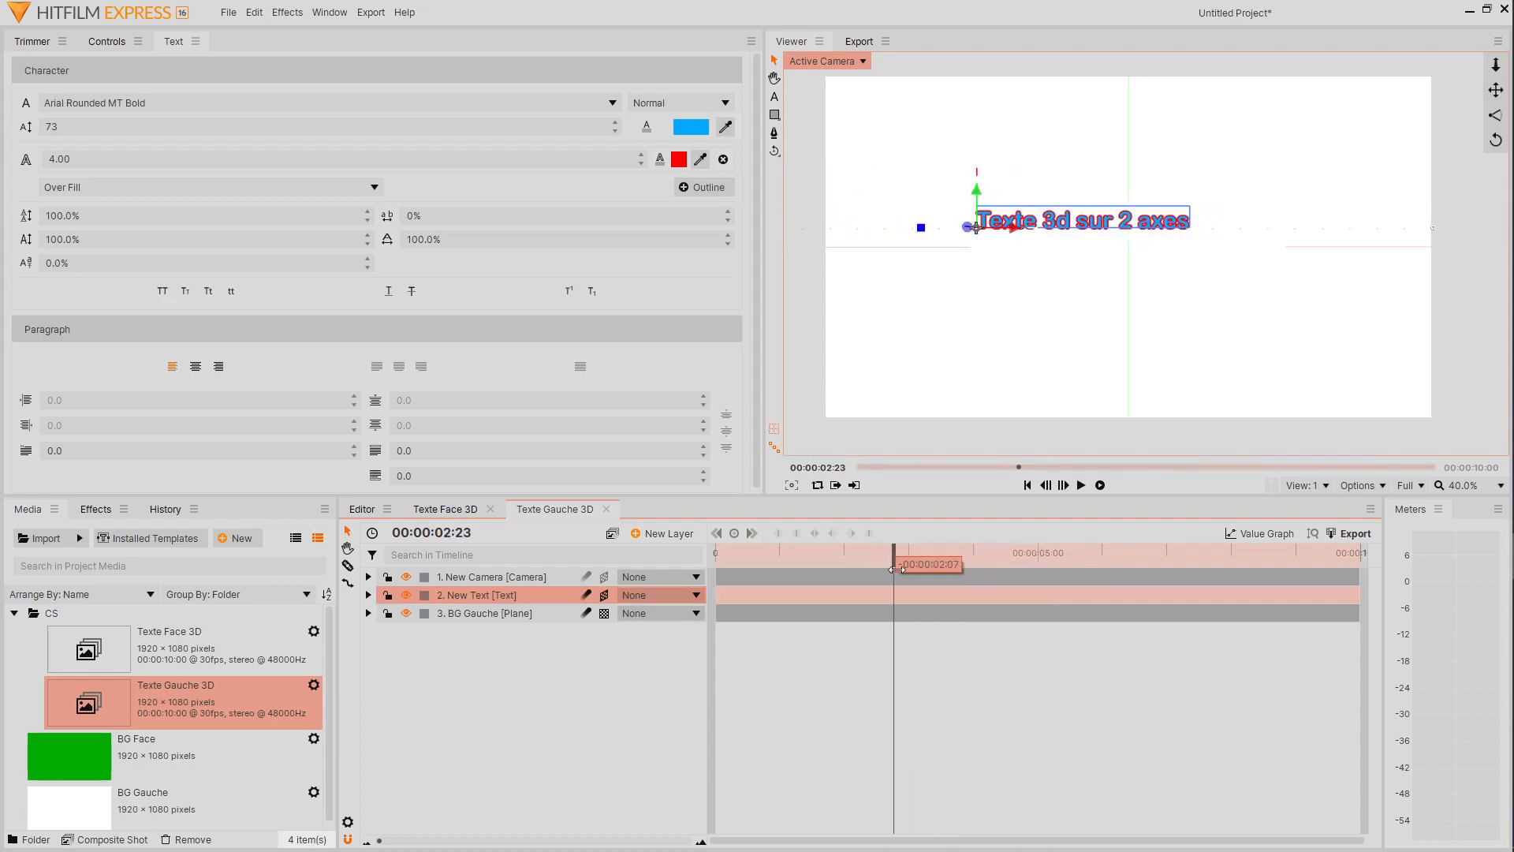
click(667, 534)
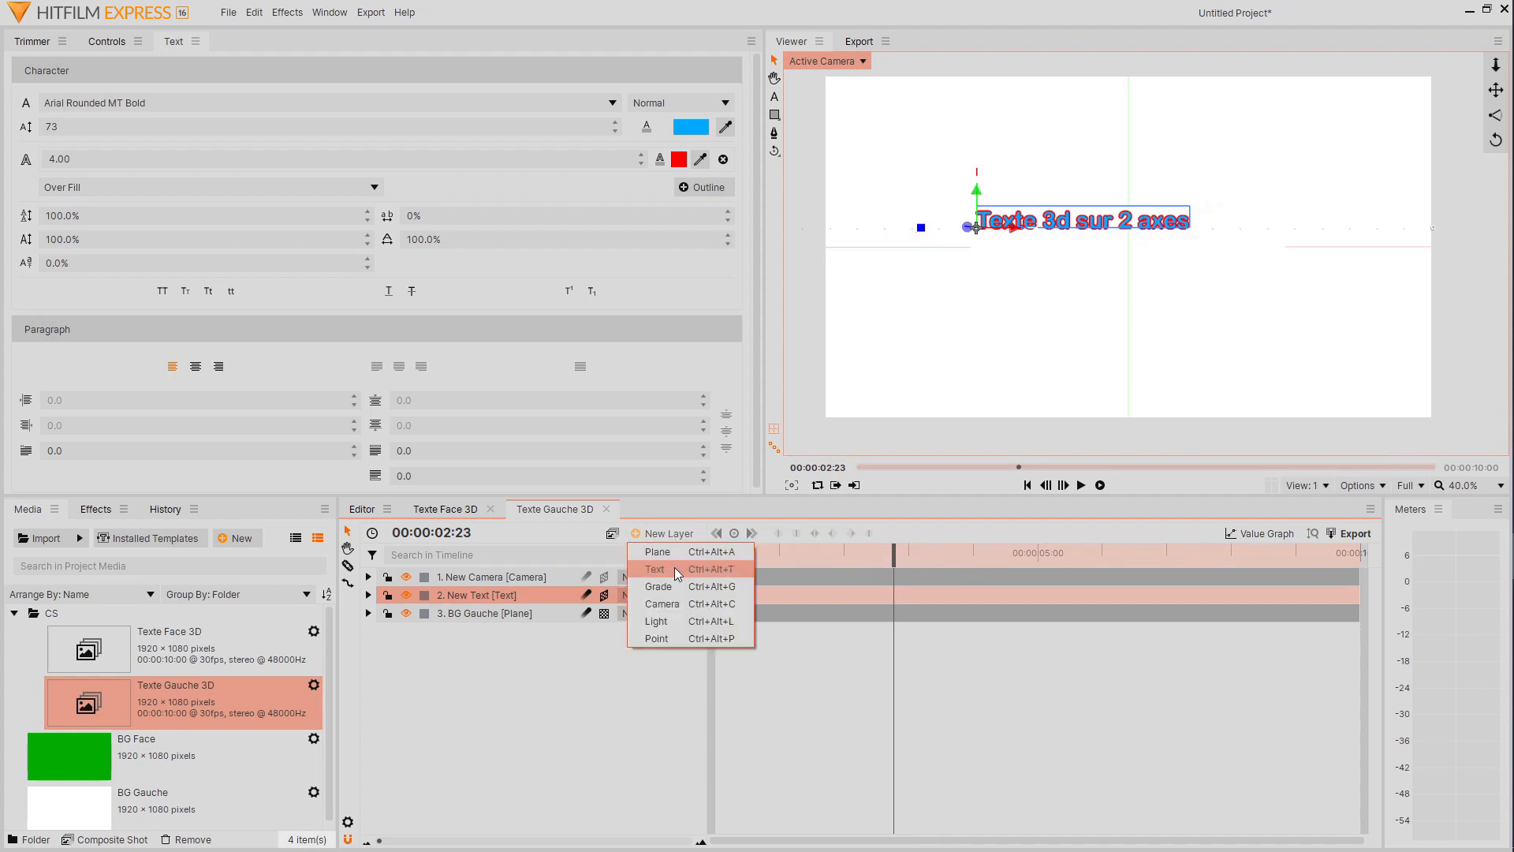
click(657, 638)
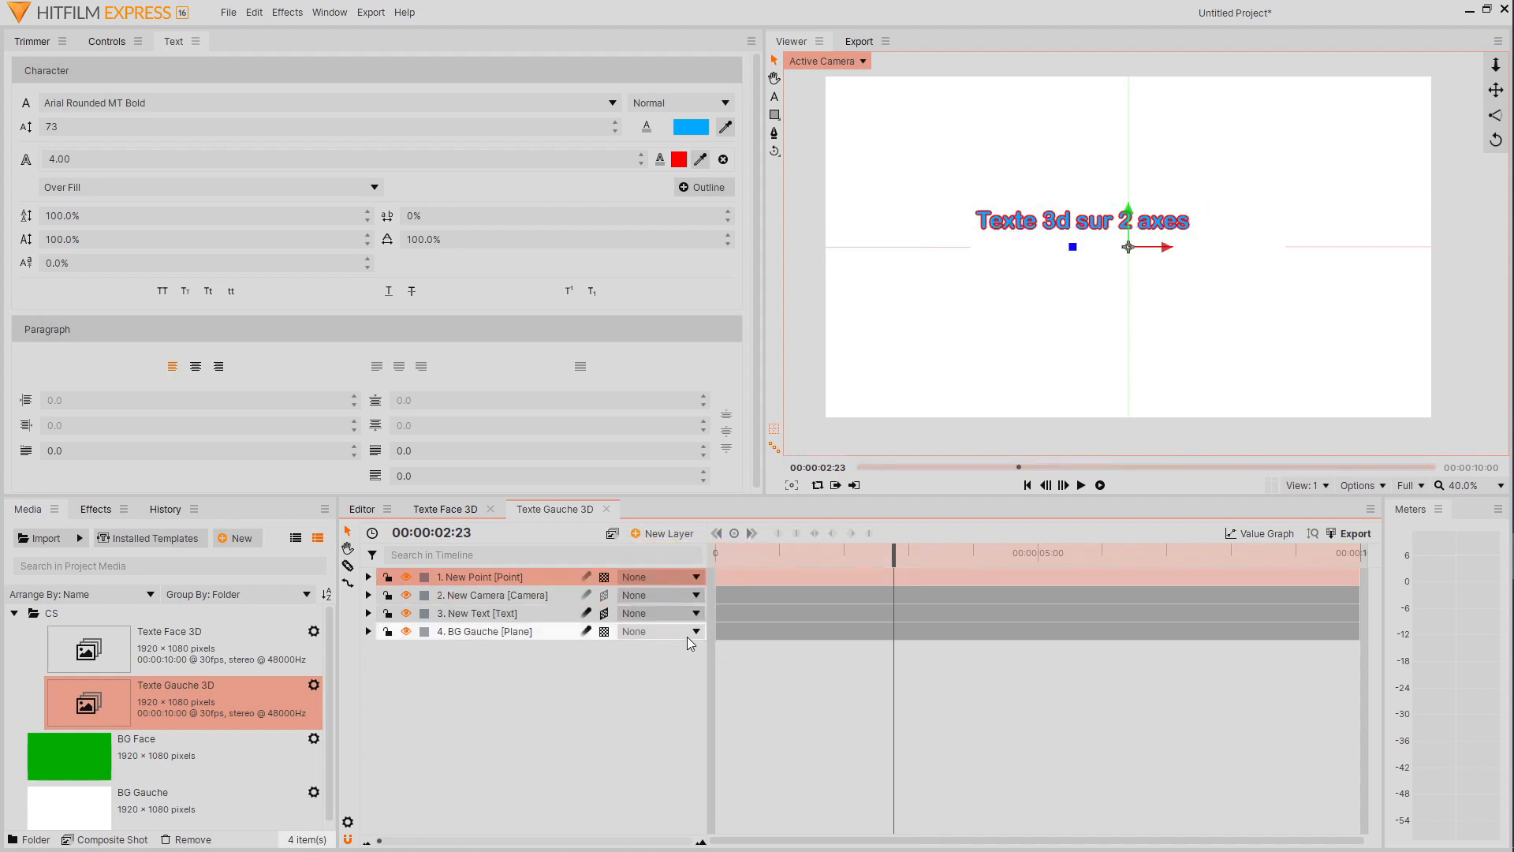
click(604, 577)
click(625, 614)
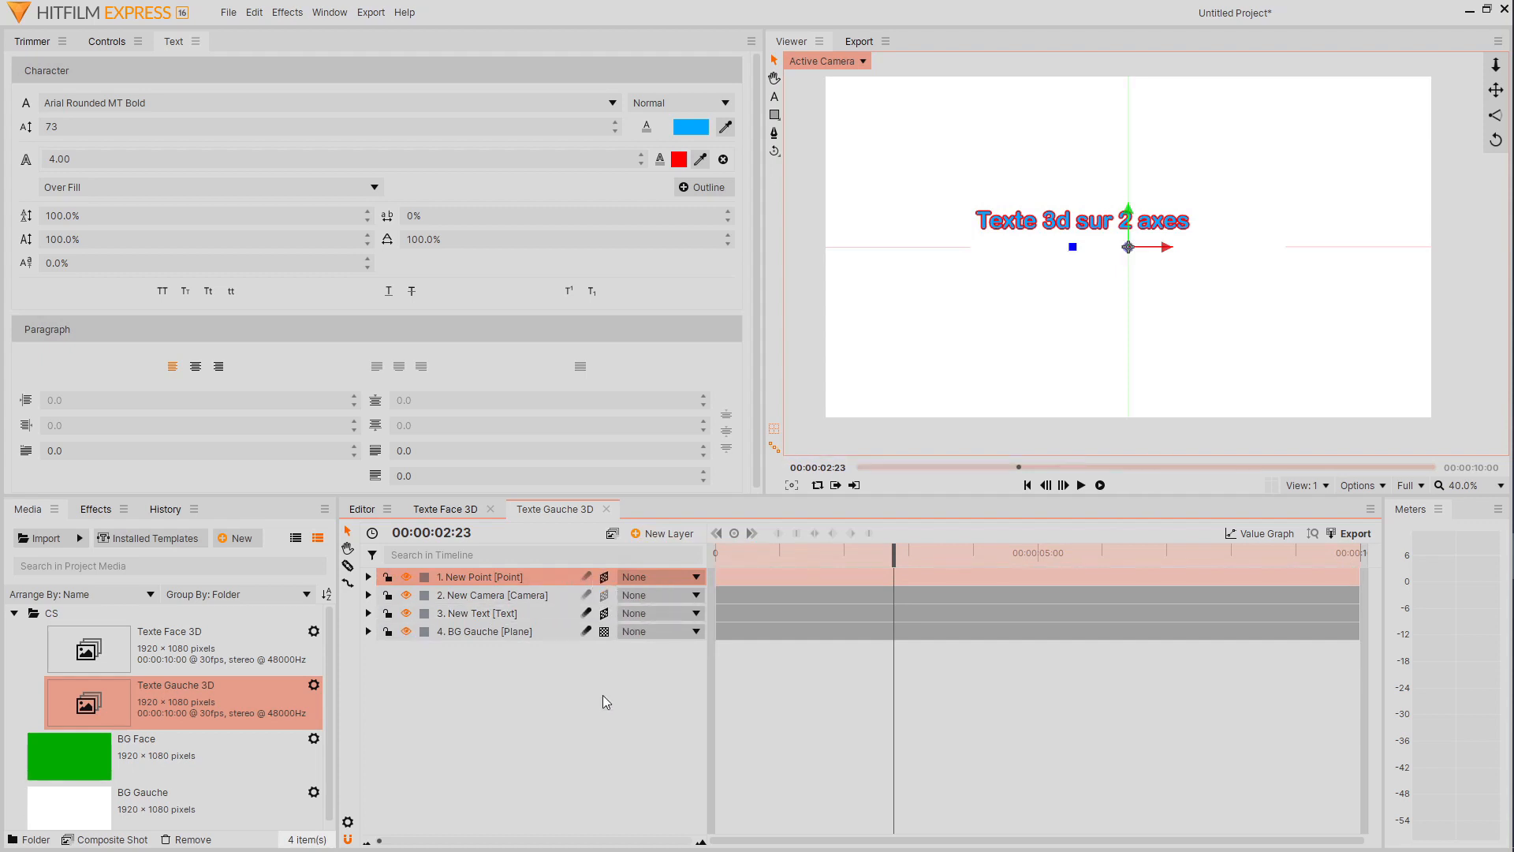
Parent the text layer and the BG Gauche layer to the New Point layer
click(694, 615)
click(695, 656)
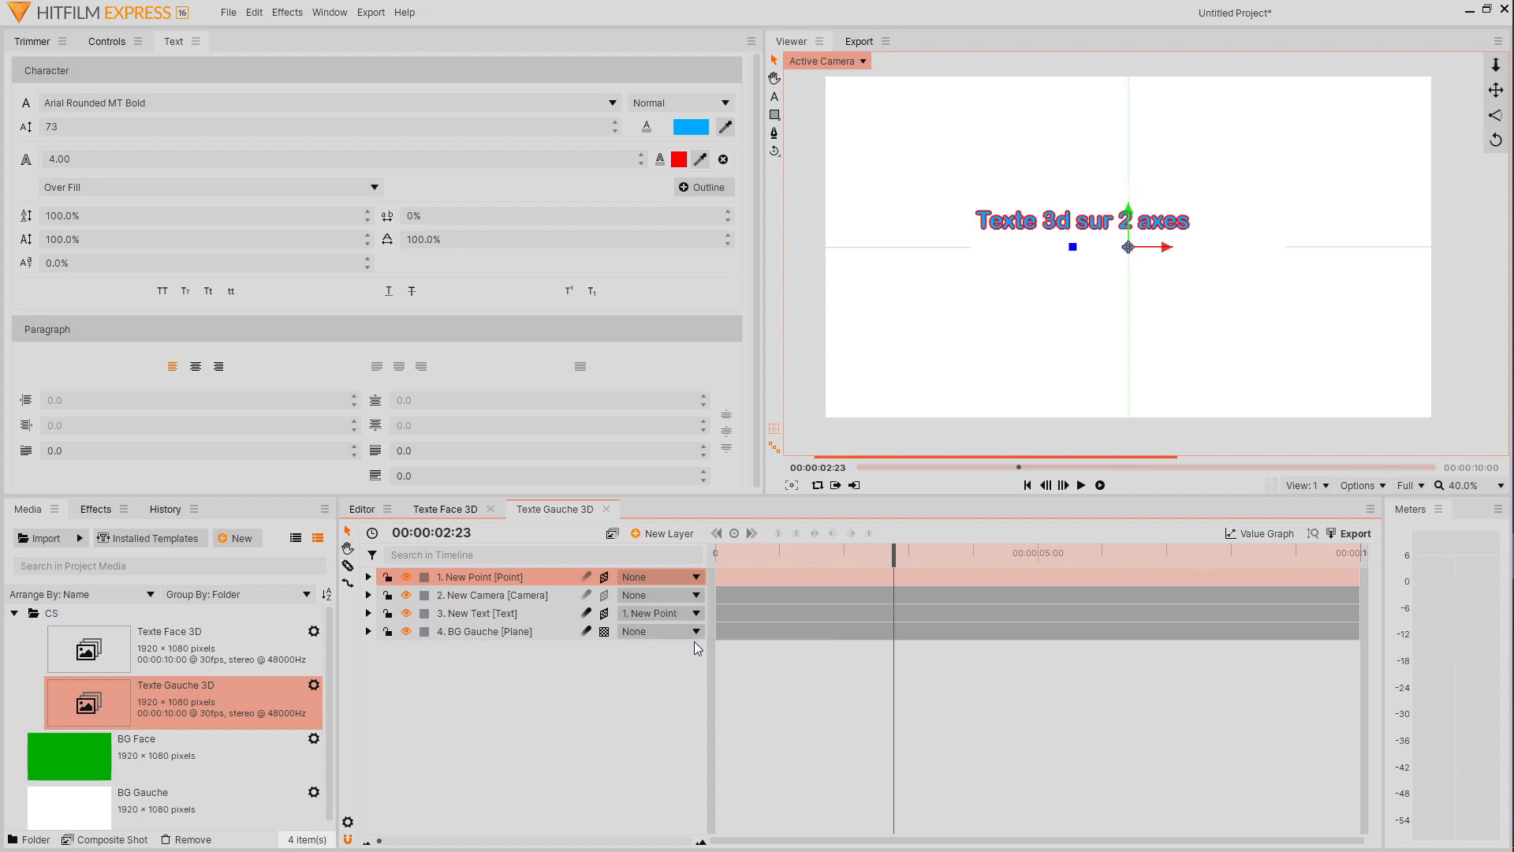
click(697, 631)
click(694, 674)
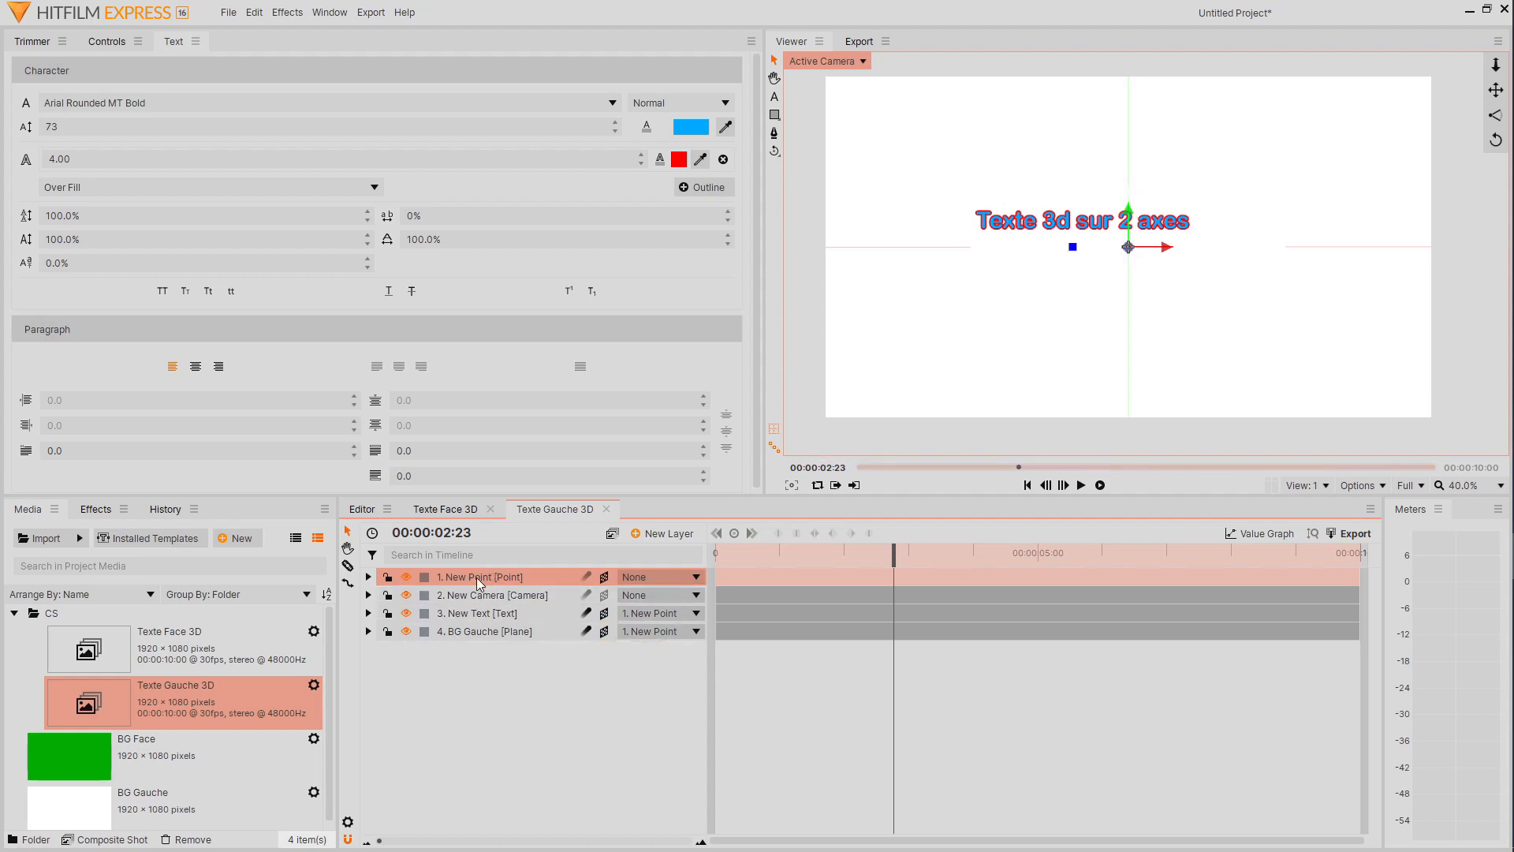
Set the New Point layer's Y rotation to -90°
click(111, 43)
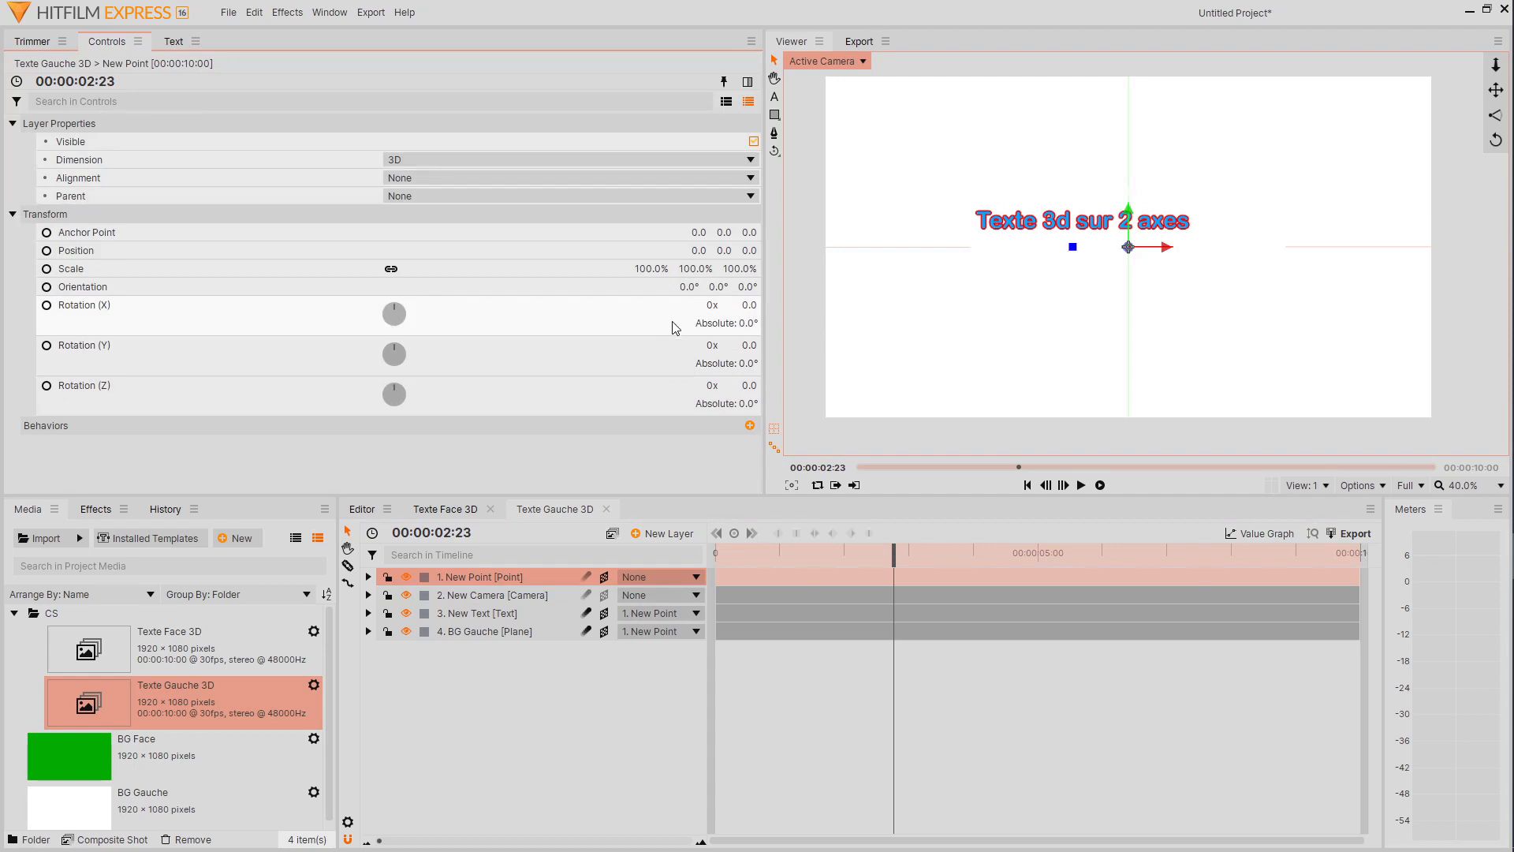
click(745, 346)
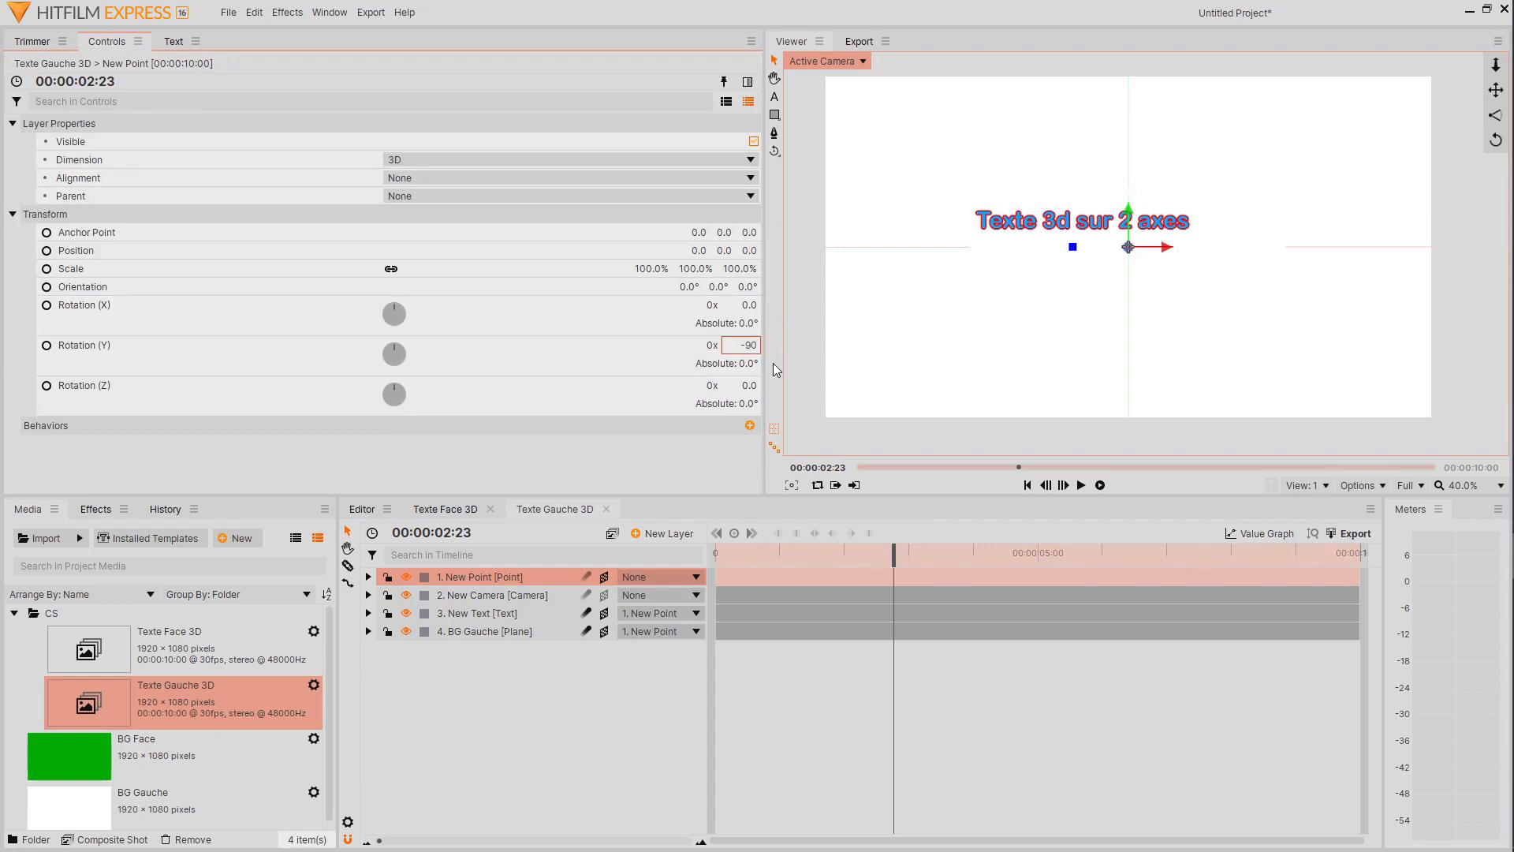
text(-90)
key(Return)
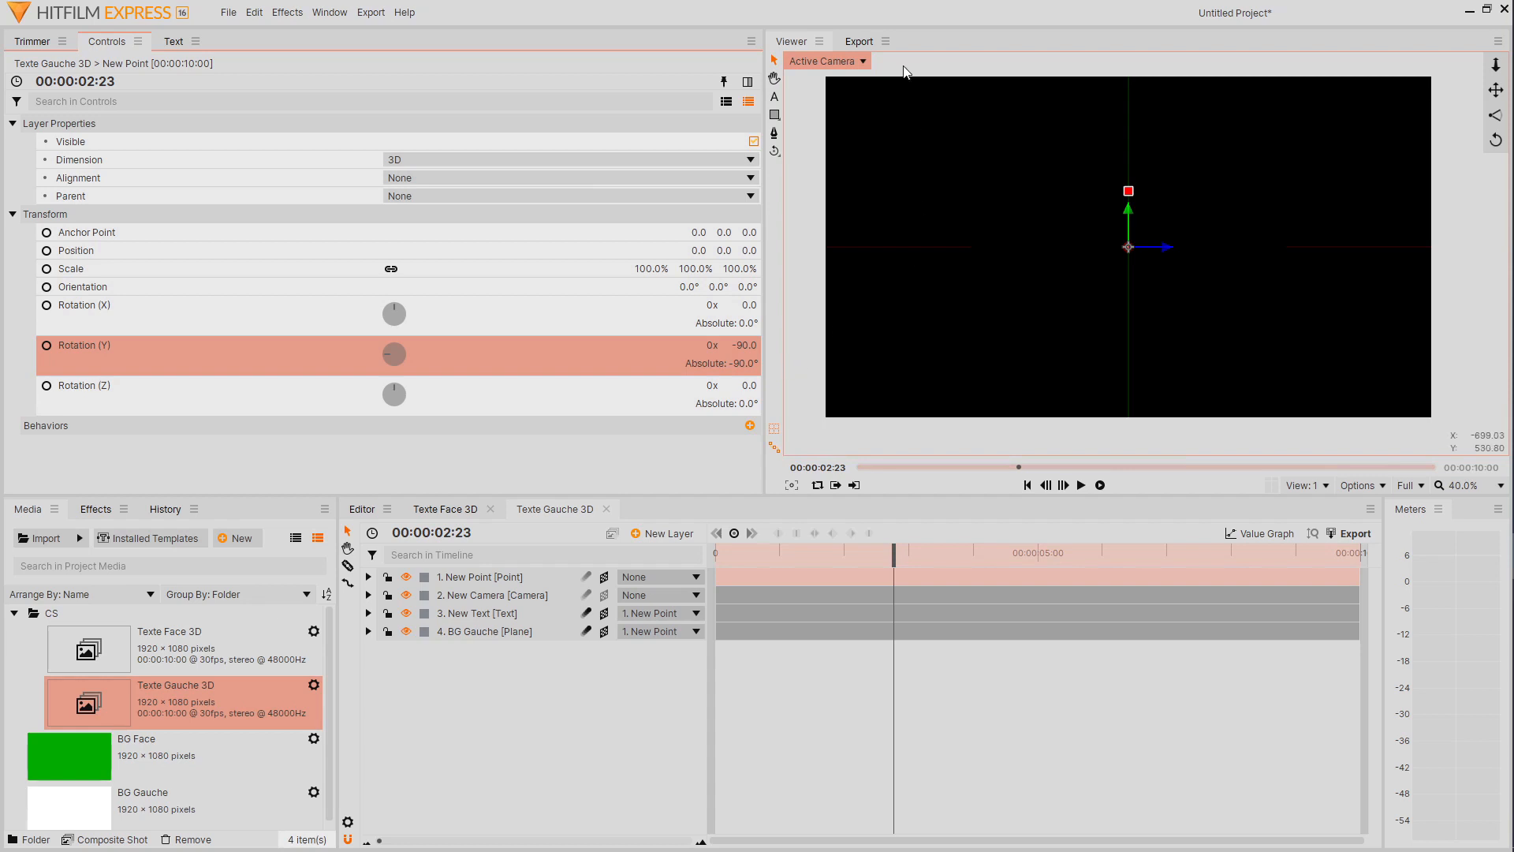
In the Perspective view, move the camera along X to about 632.8 and set its Y rotation to -16°
click(851, 66)
click(860, 92)
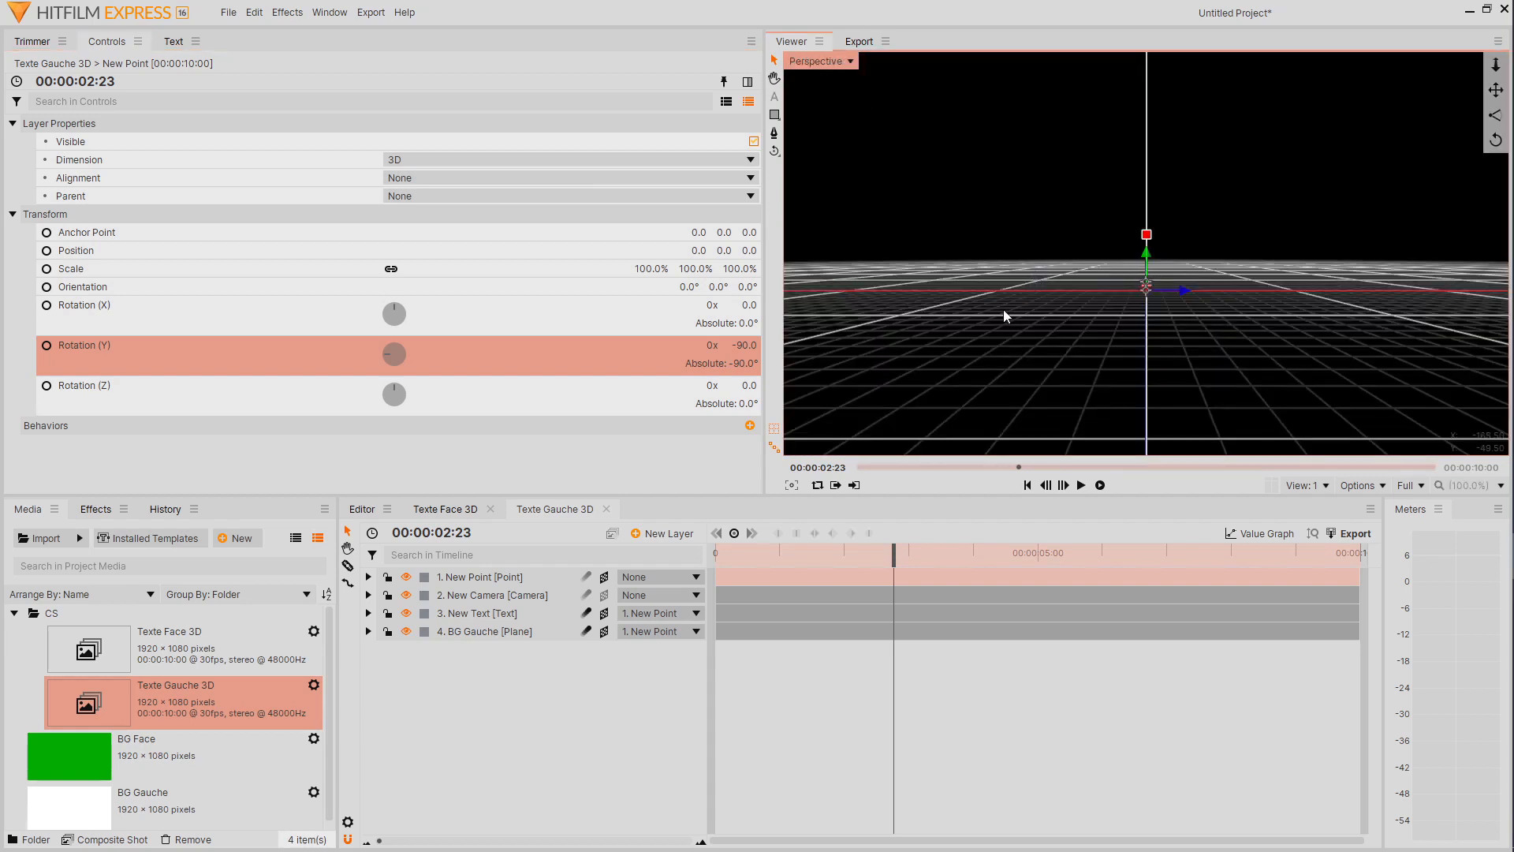
click(539, 596)
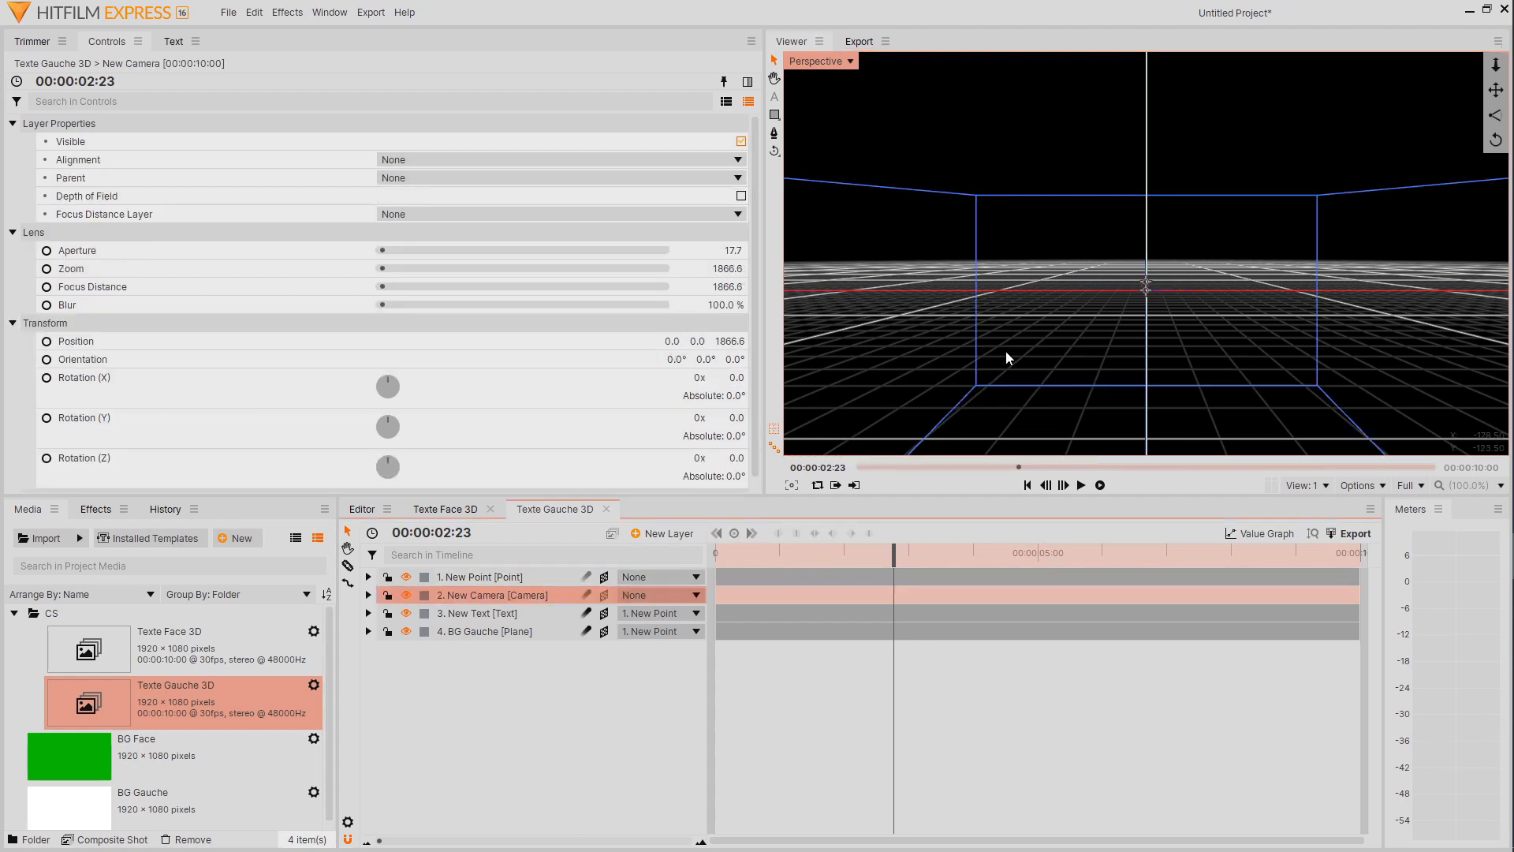
scroll(1008, 349, down, 9)
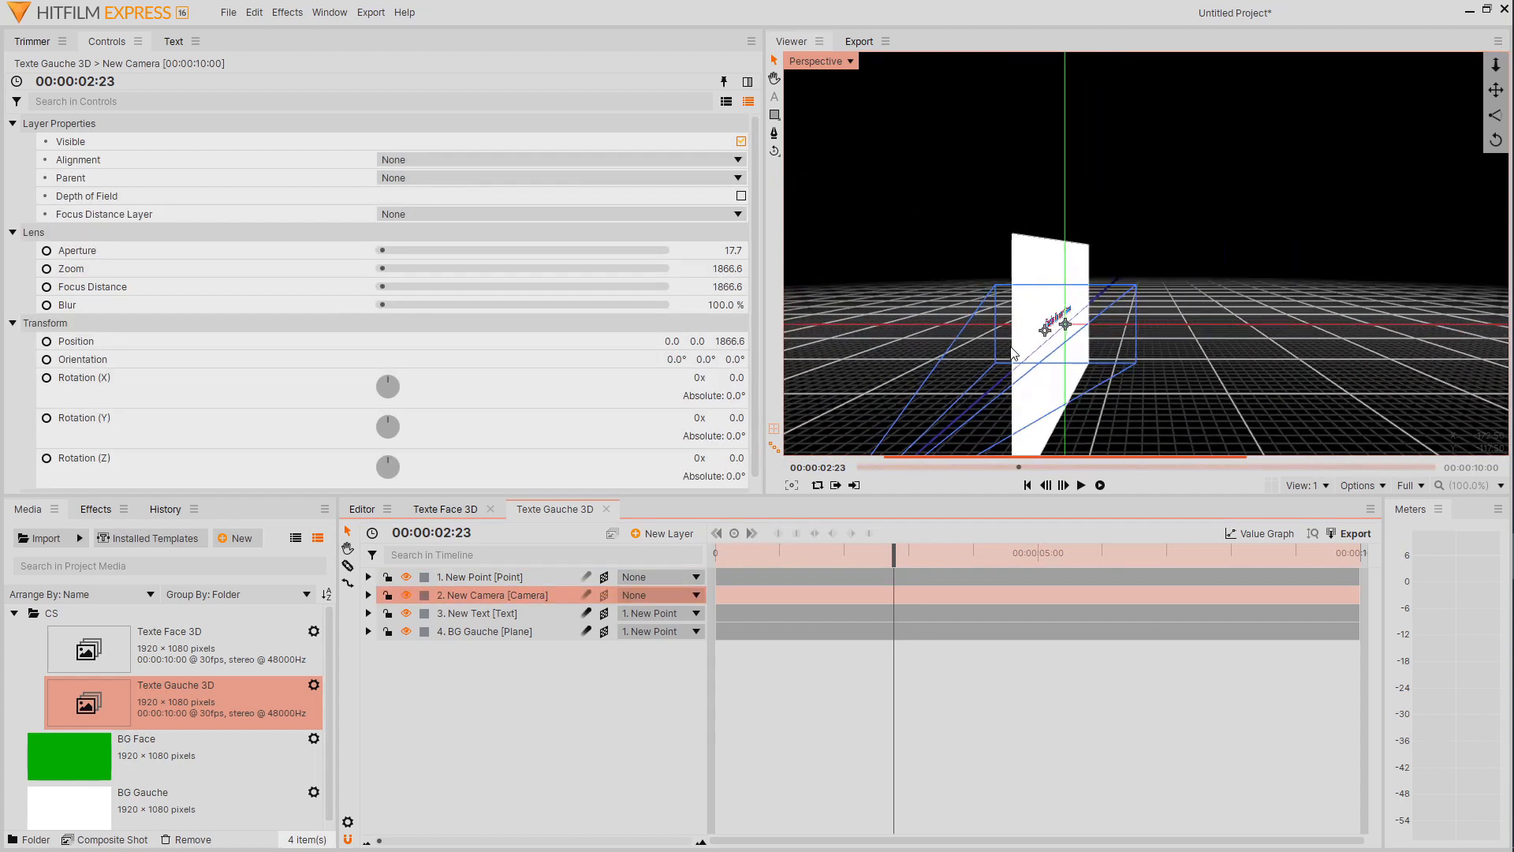
scroll(1013, 352, down, 6)
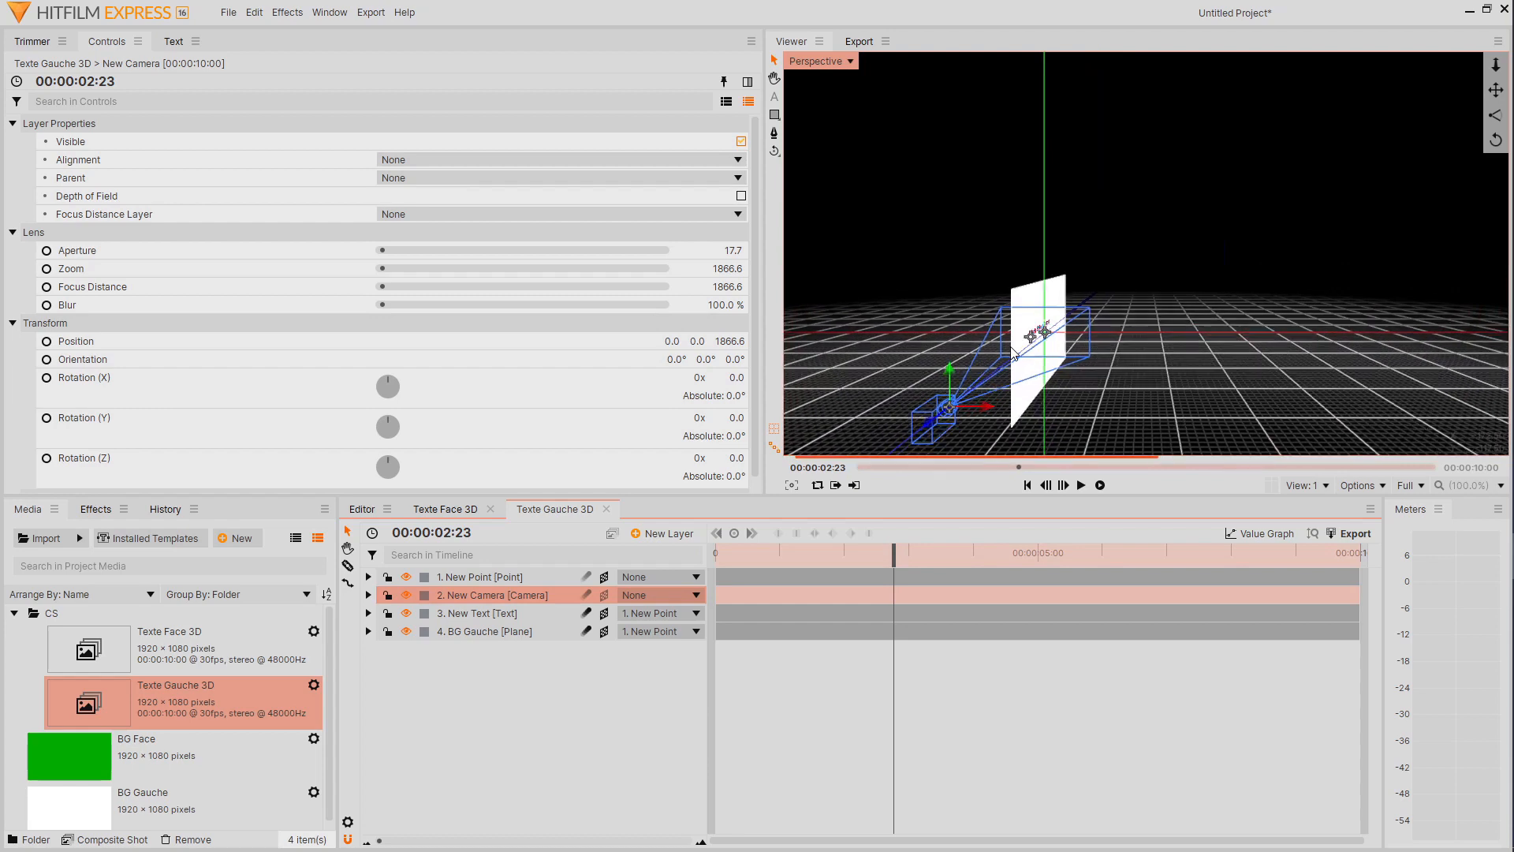
drag(982, 412, 1068, 417)
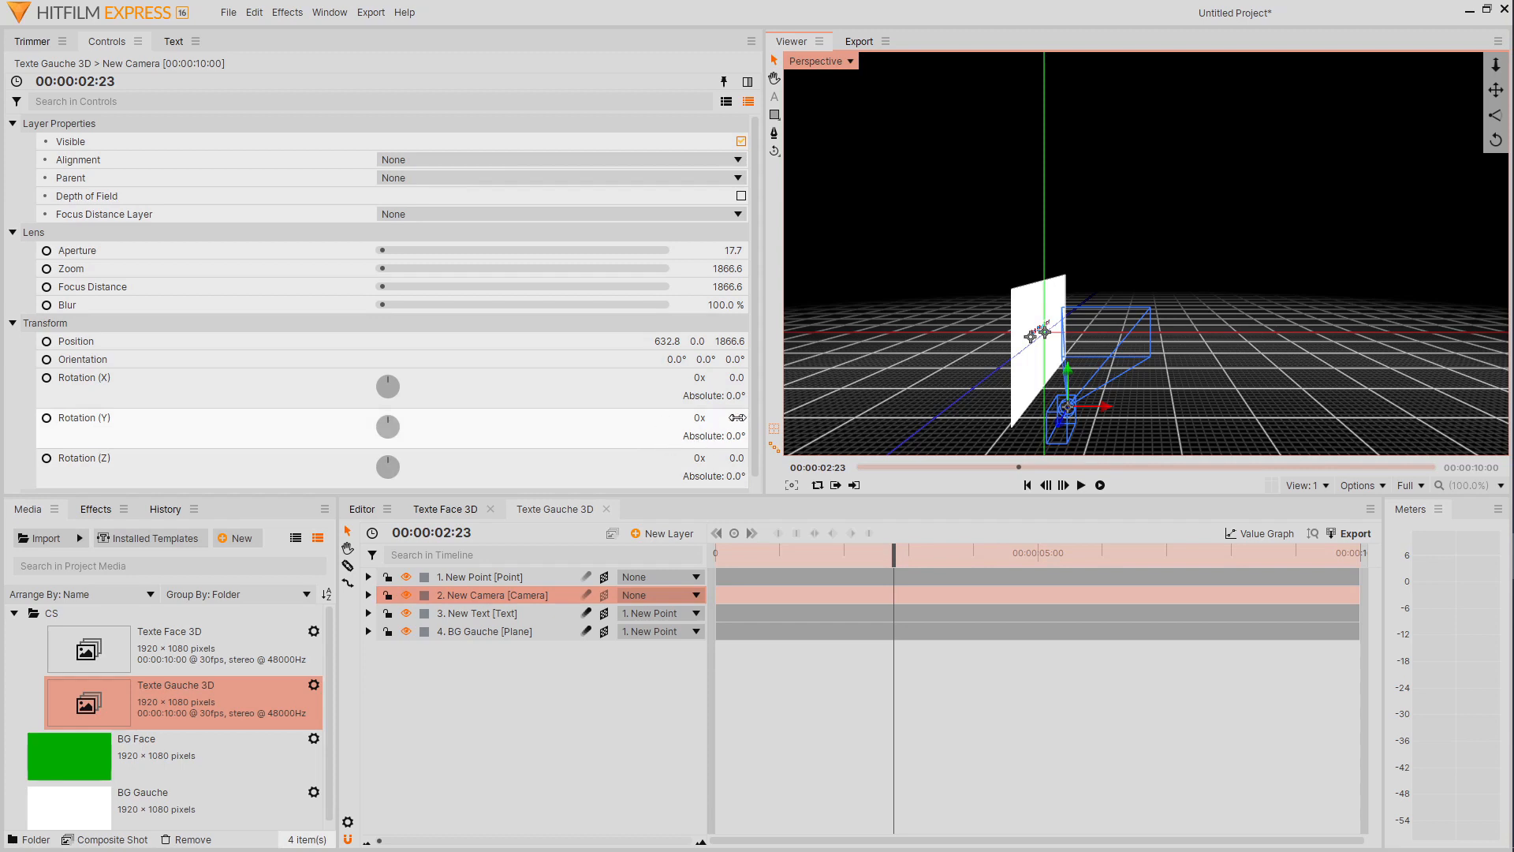
drag(736, 418, 724, 417)
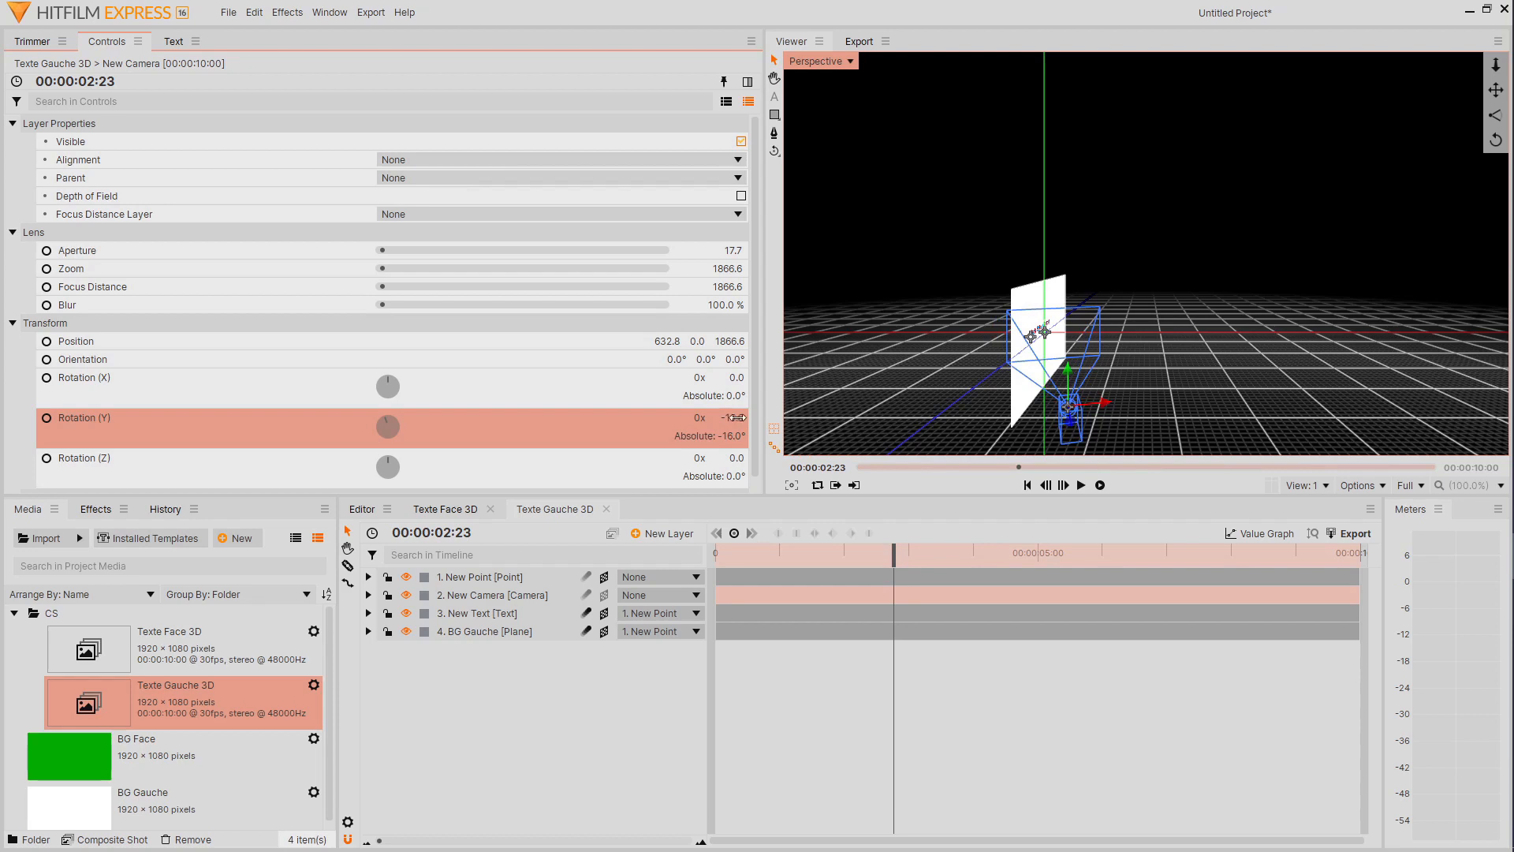
View the scene through the active camera and scrub the timeline to about 00:00:03:01 to check the text's movement
click(850, 61)
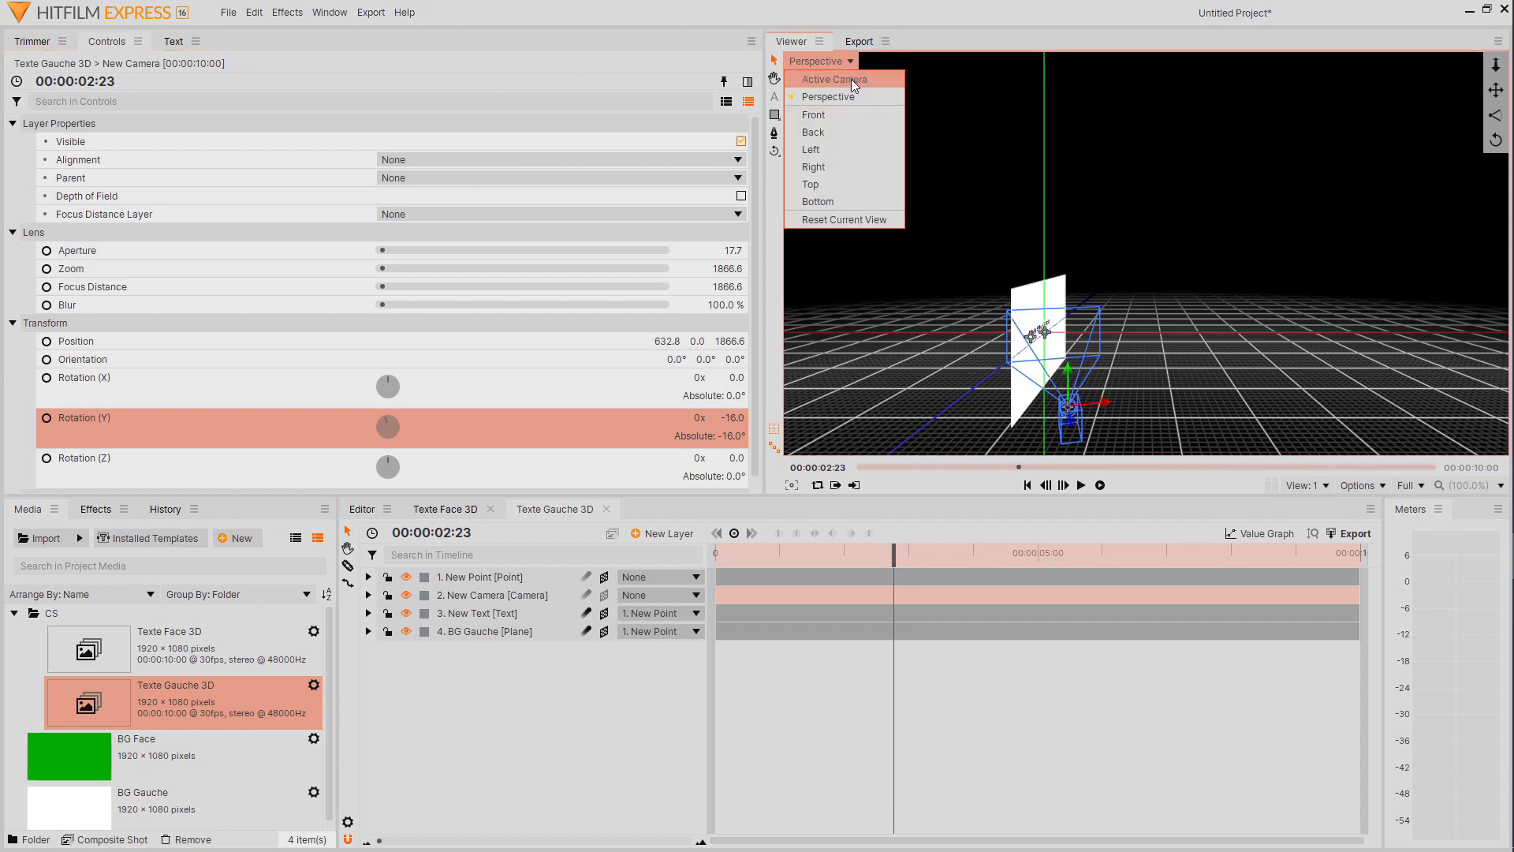
click(851, 80)
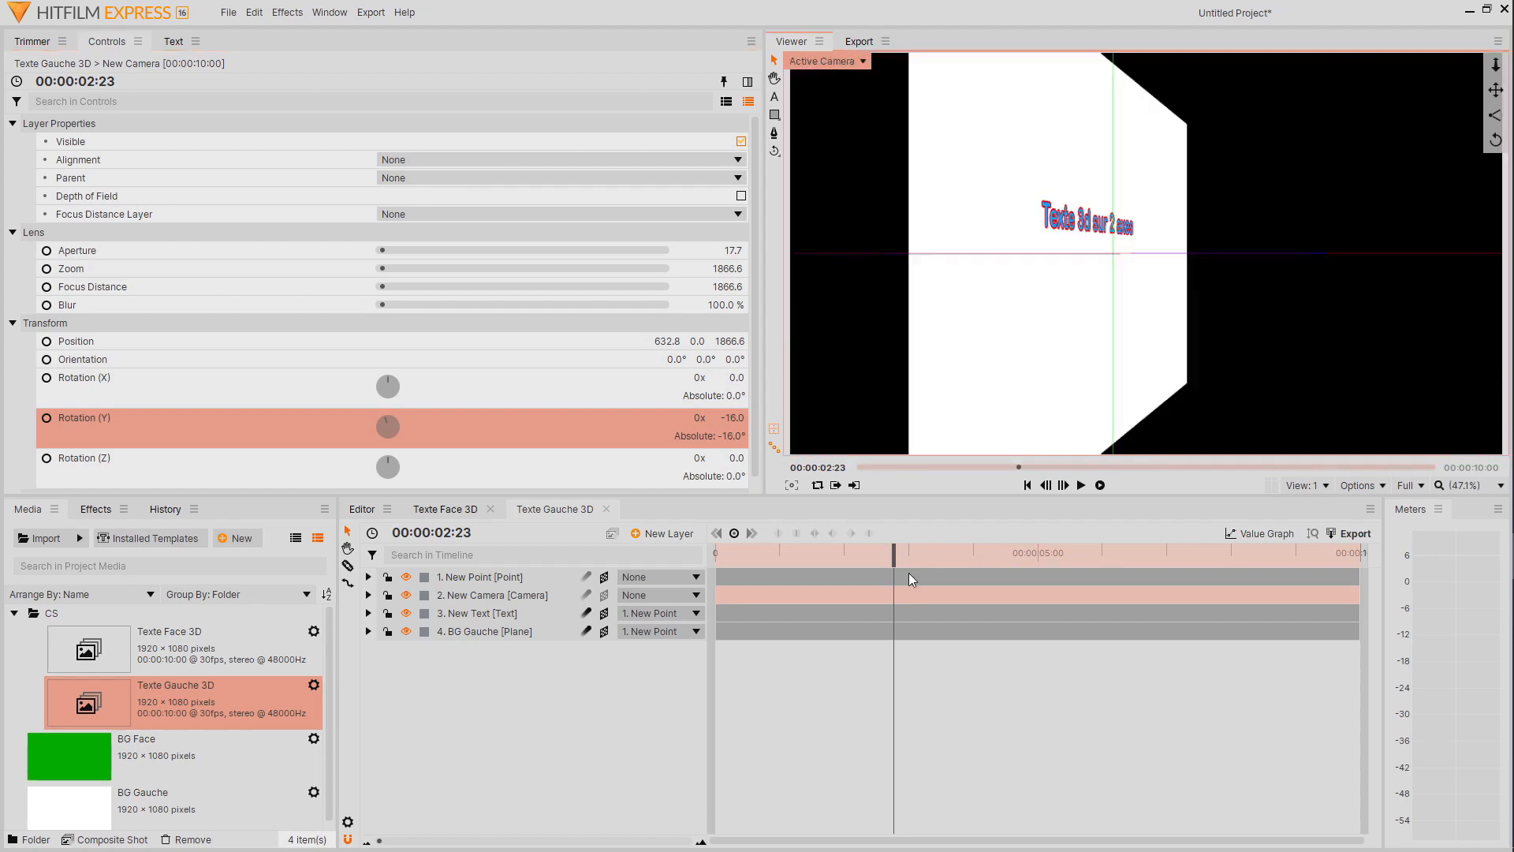
drag(892, 559, 908, 626)
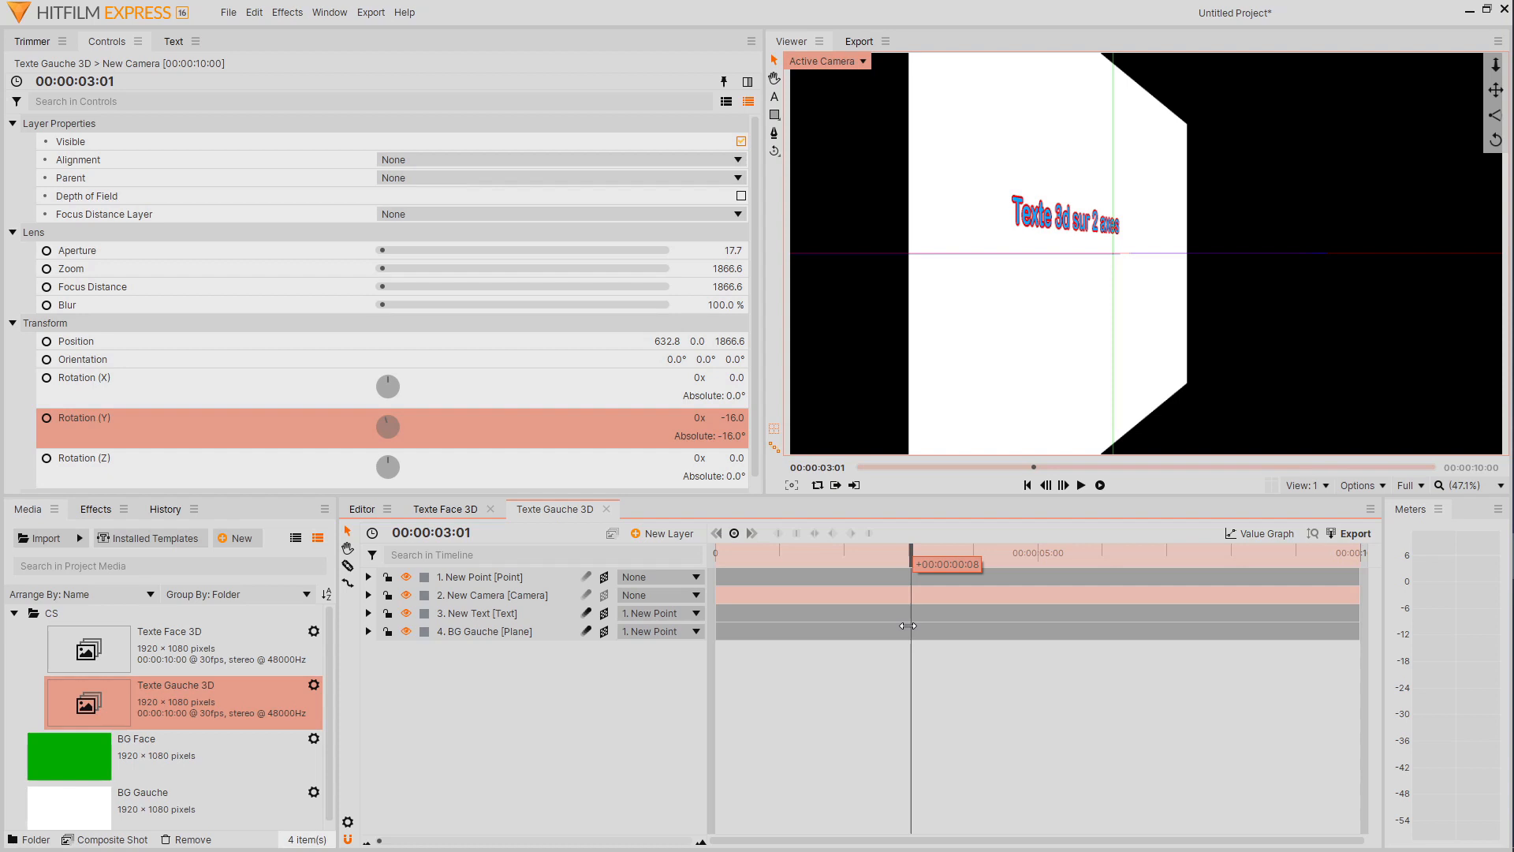
Add a Position keyframe to the text layer at 00:00:03:18 and delete its keyframe at 00:00:05:00
drag(908, 625, 945, 623)
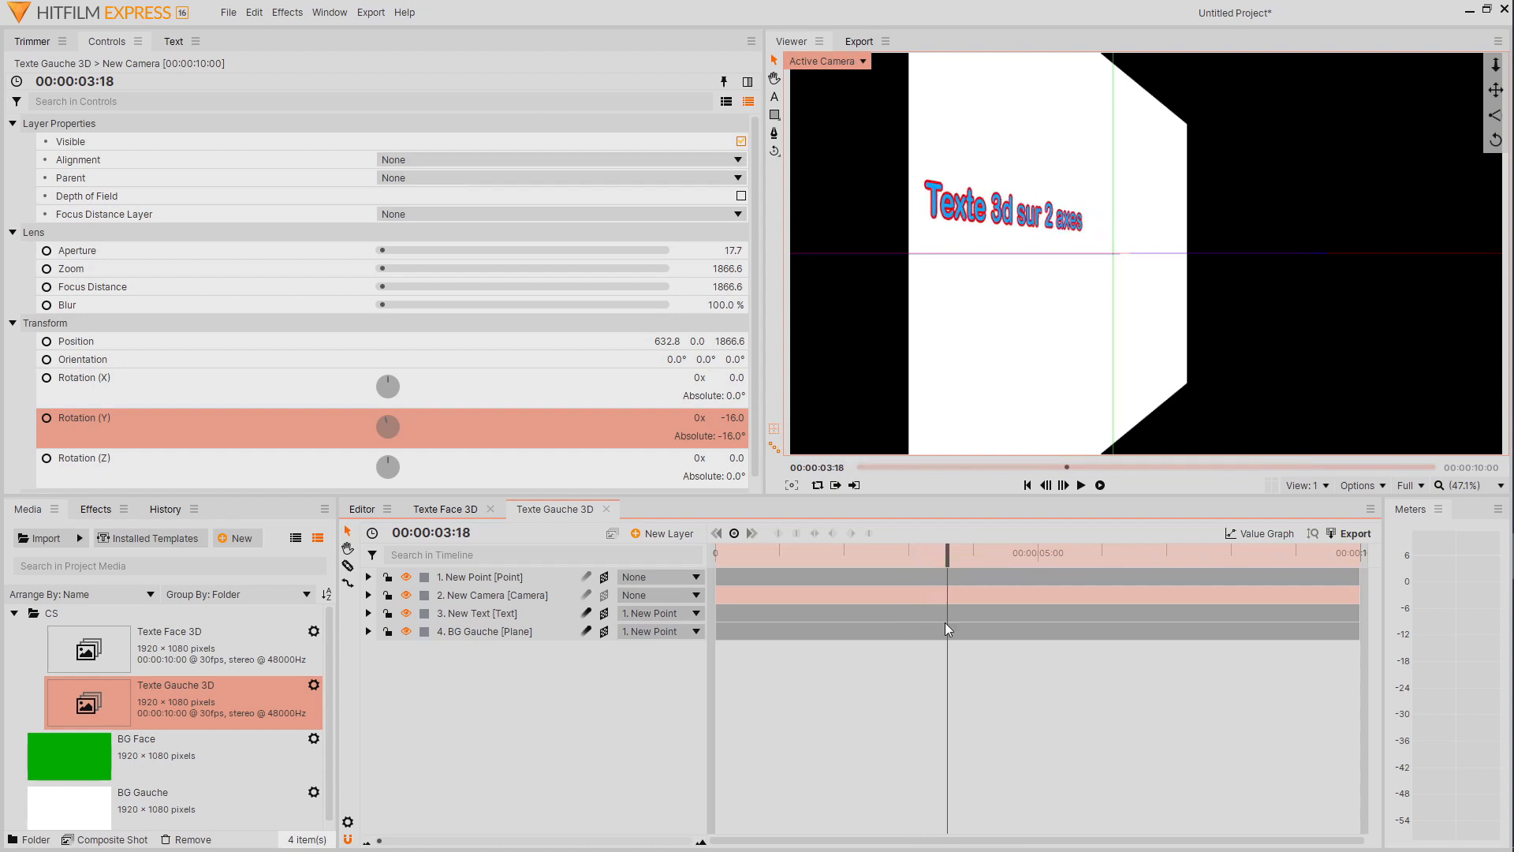
click(368, 613)
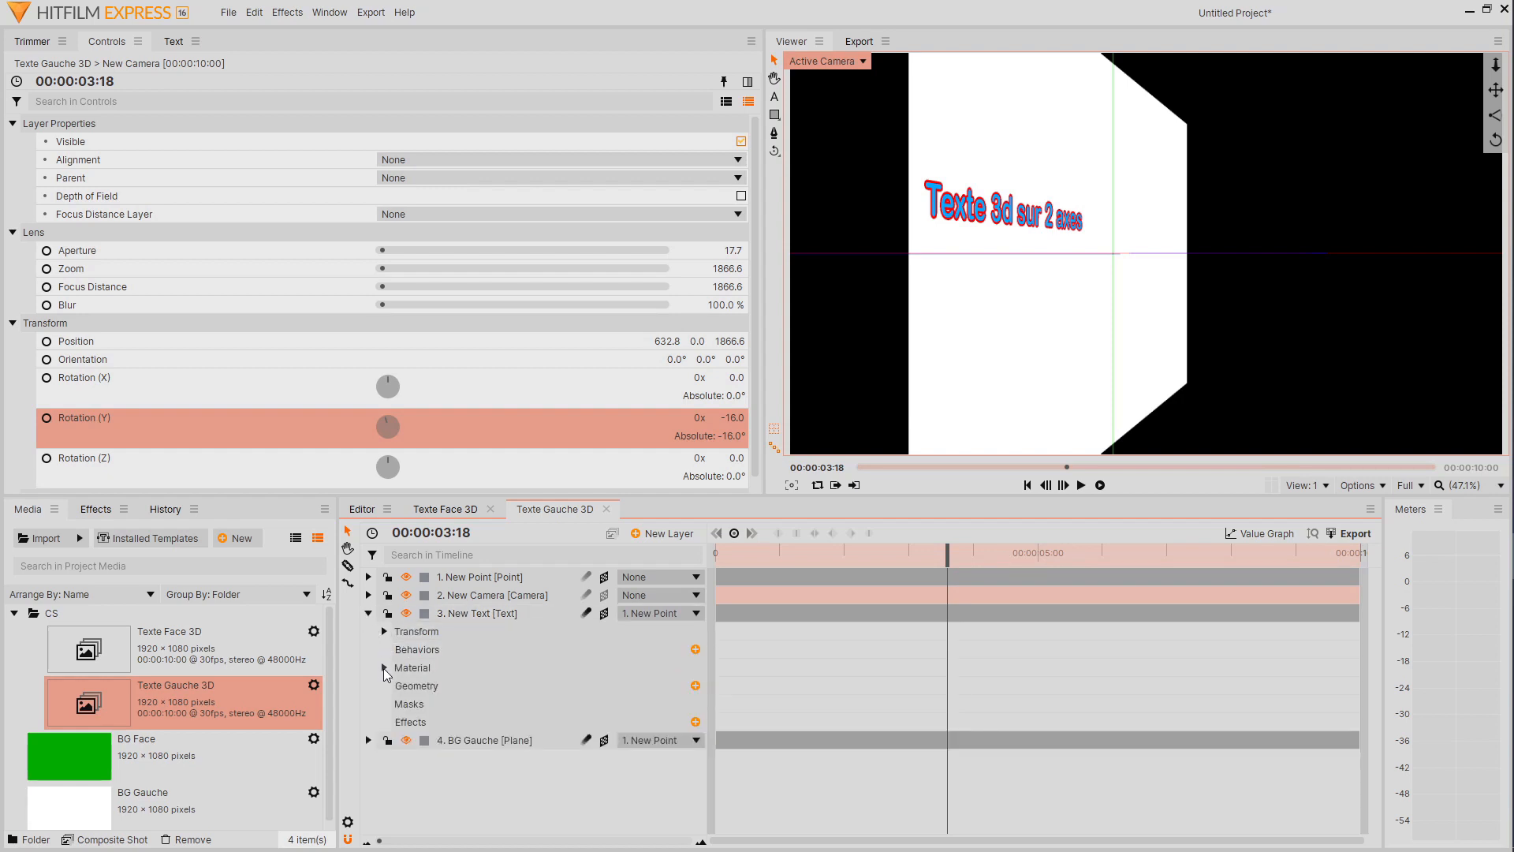
click(384, 632)
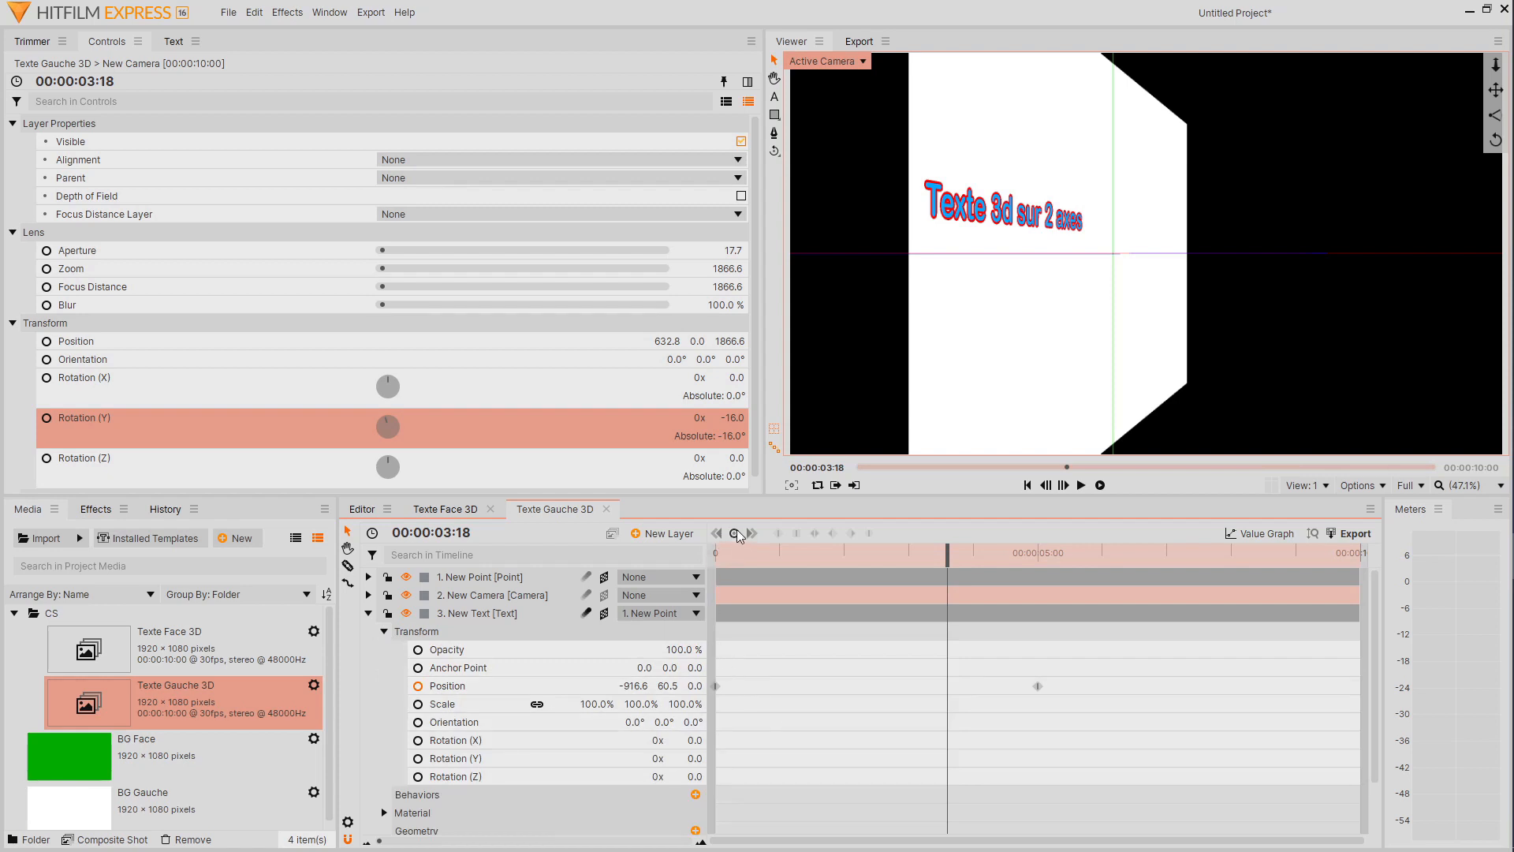
click(565, 688)
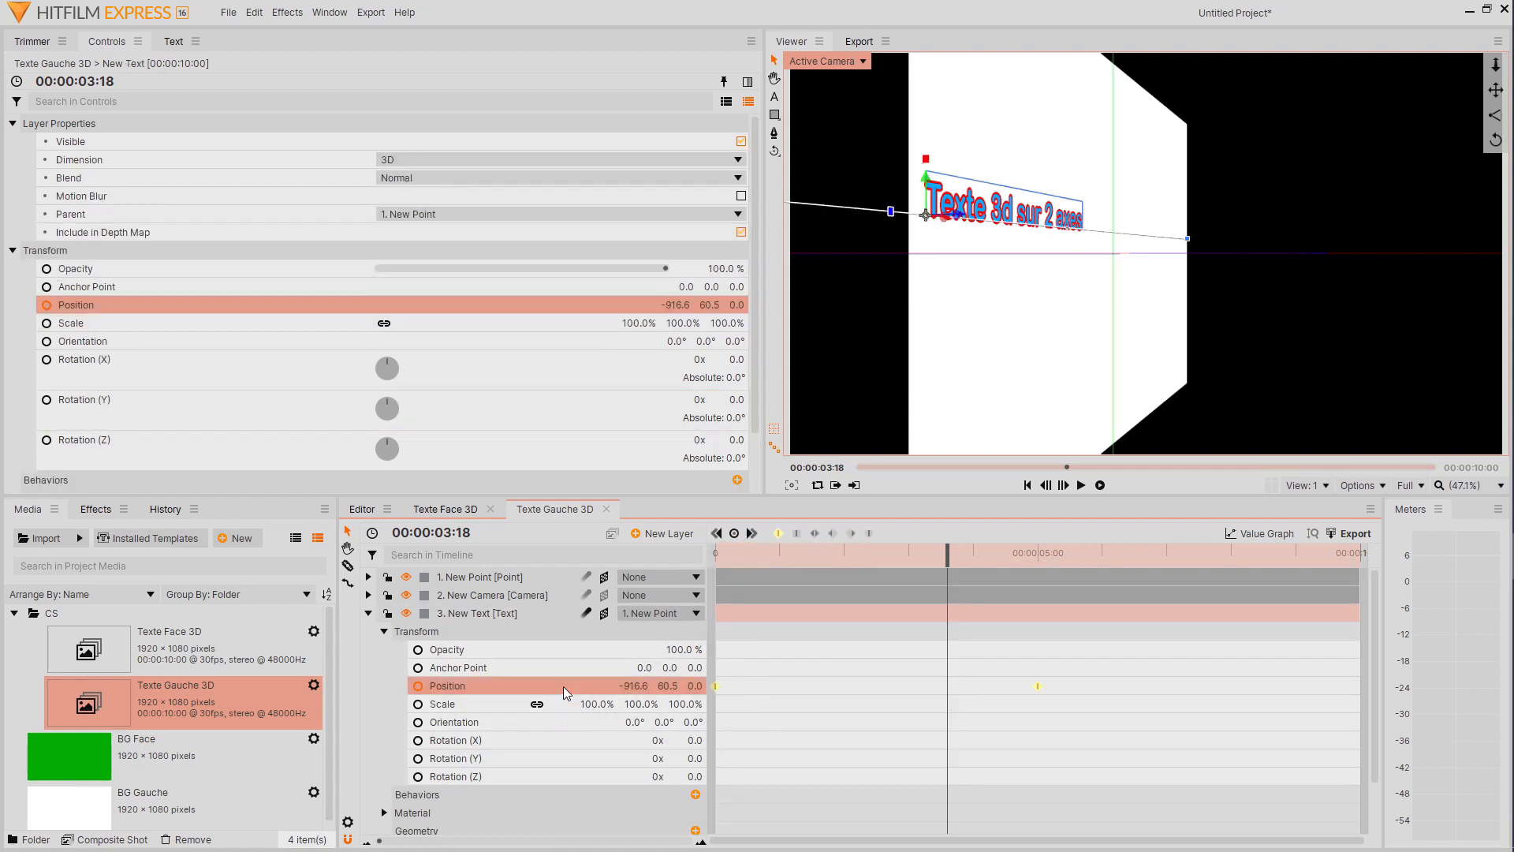
click(736, 534)
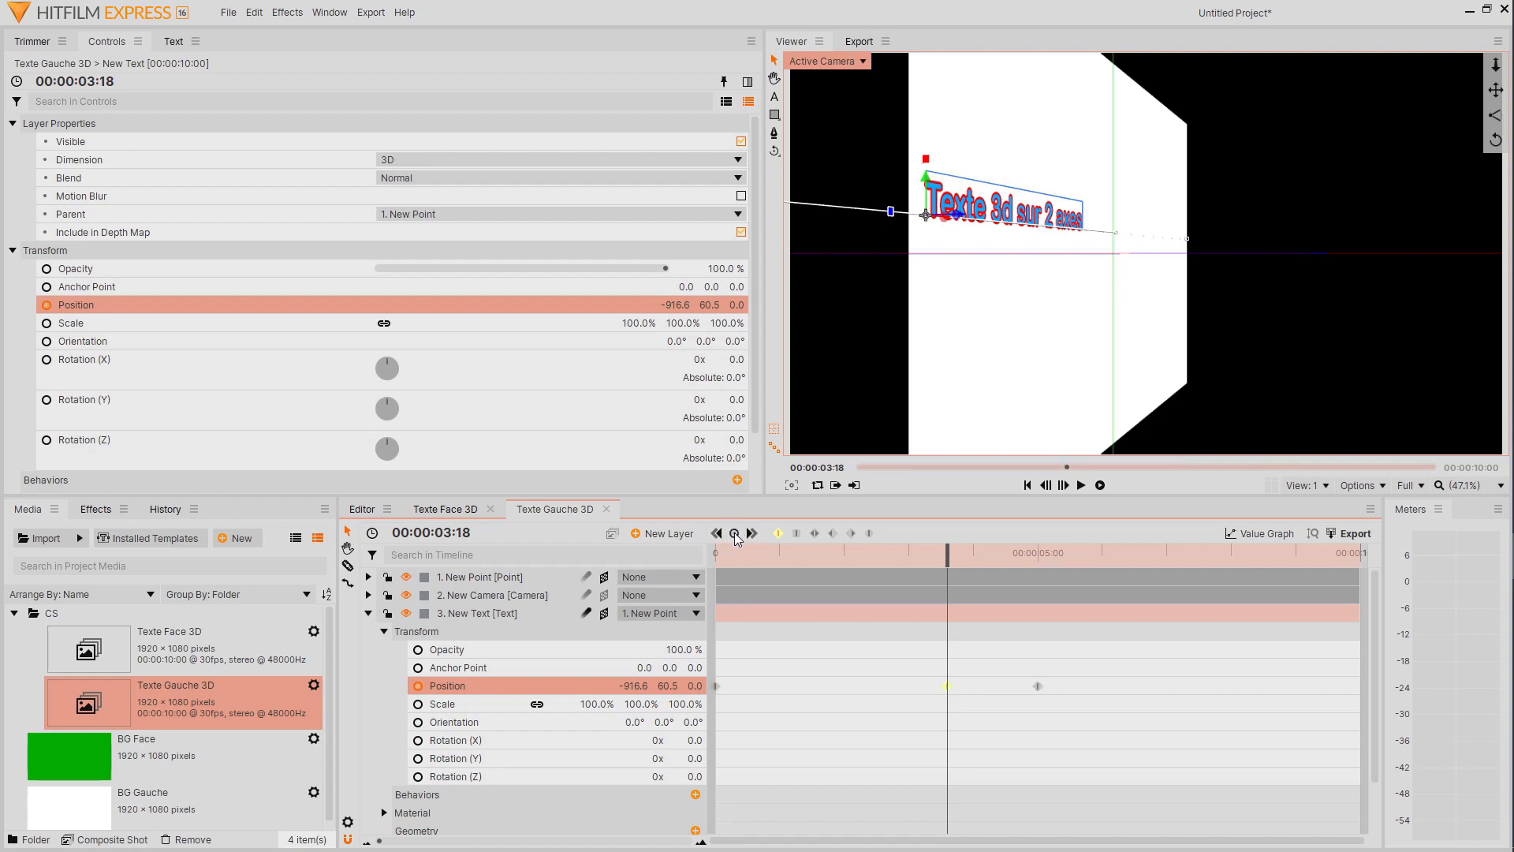
click(1039, 686)
key(Delete)
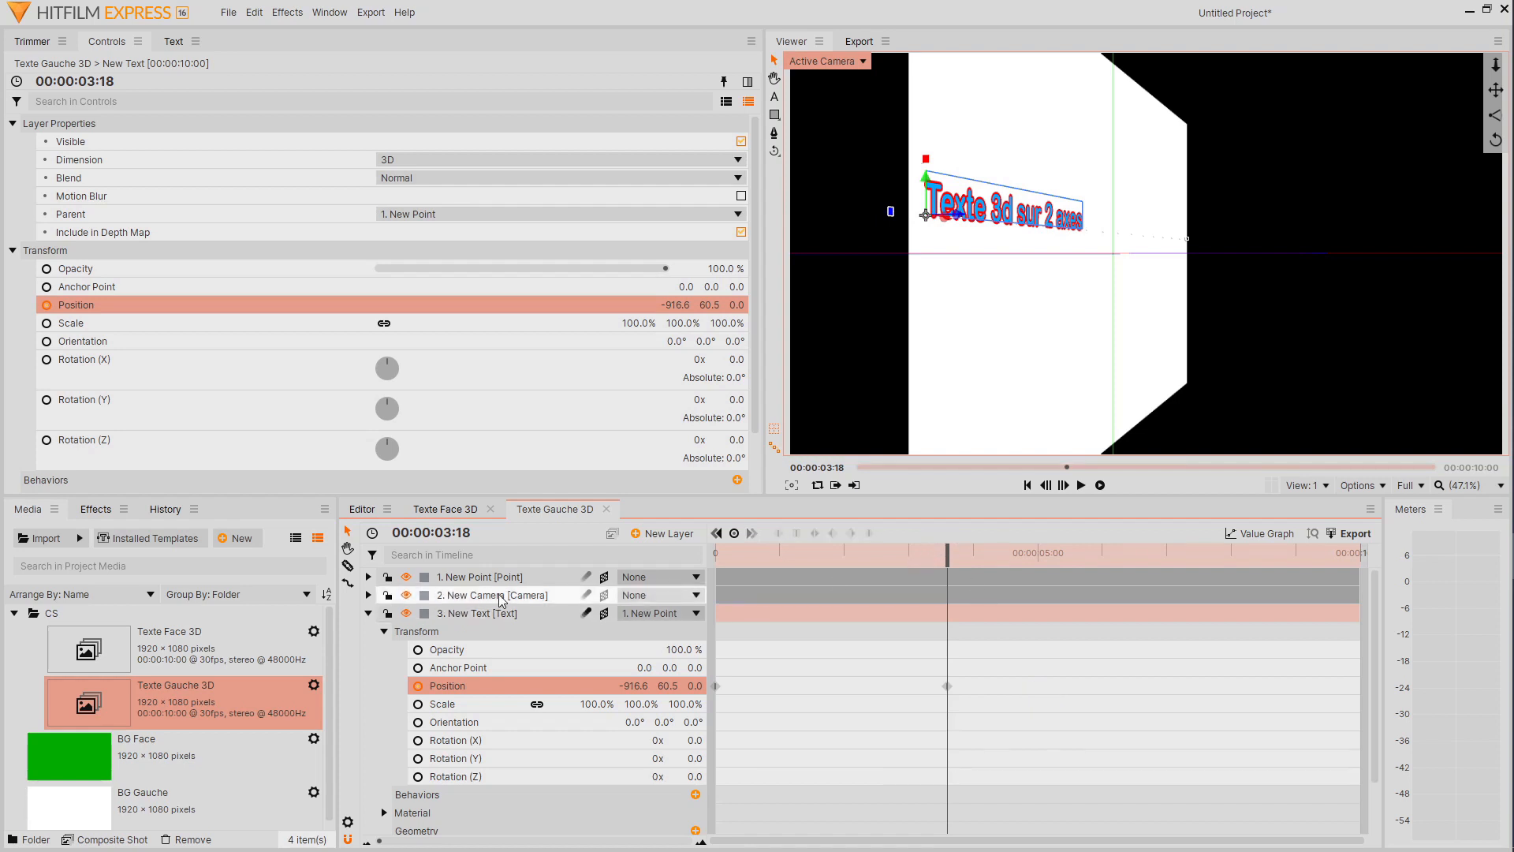
Create a 1080p Full HD composite shot at 30 fps named Finale, 10 seconds long, and move it into the CS folder
right_click(20, 665)
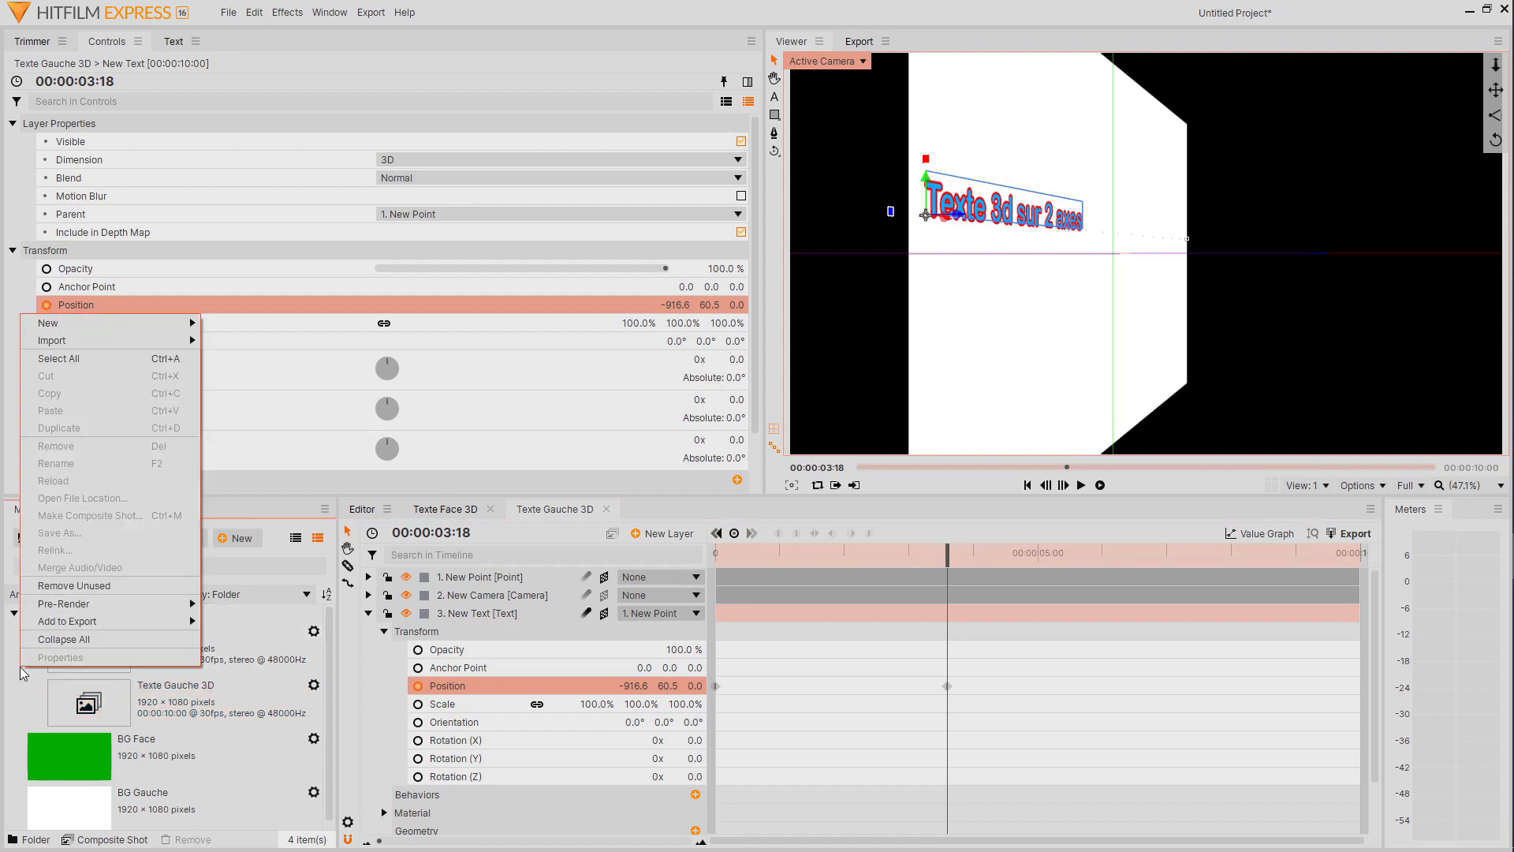
mouse_move(101, 329)
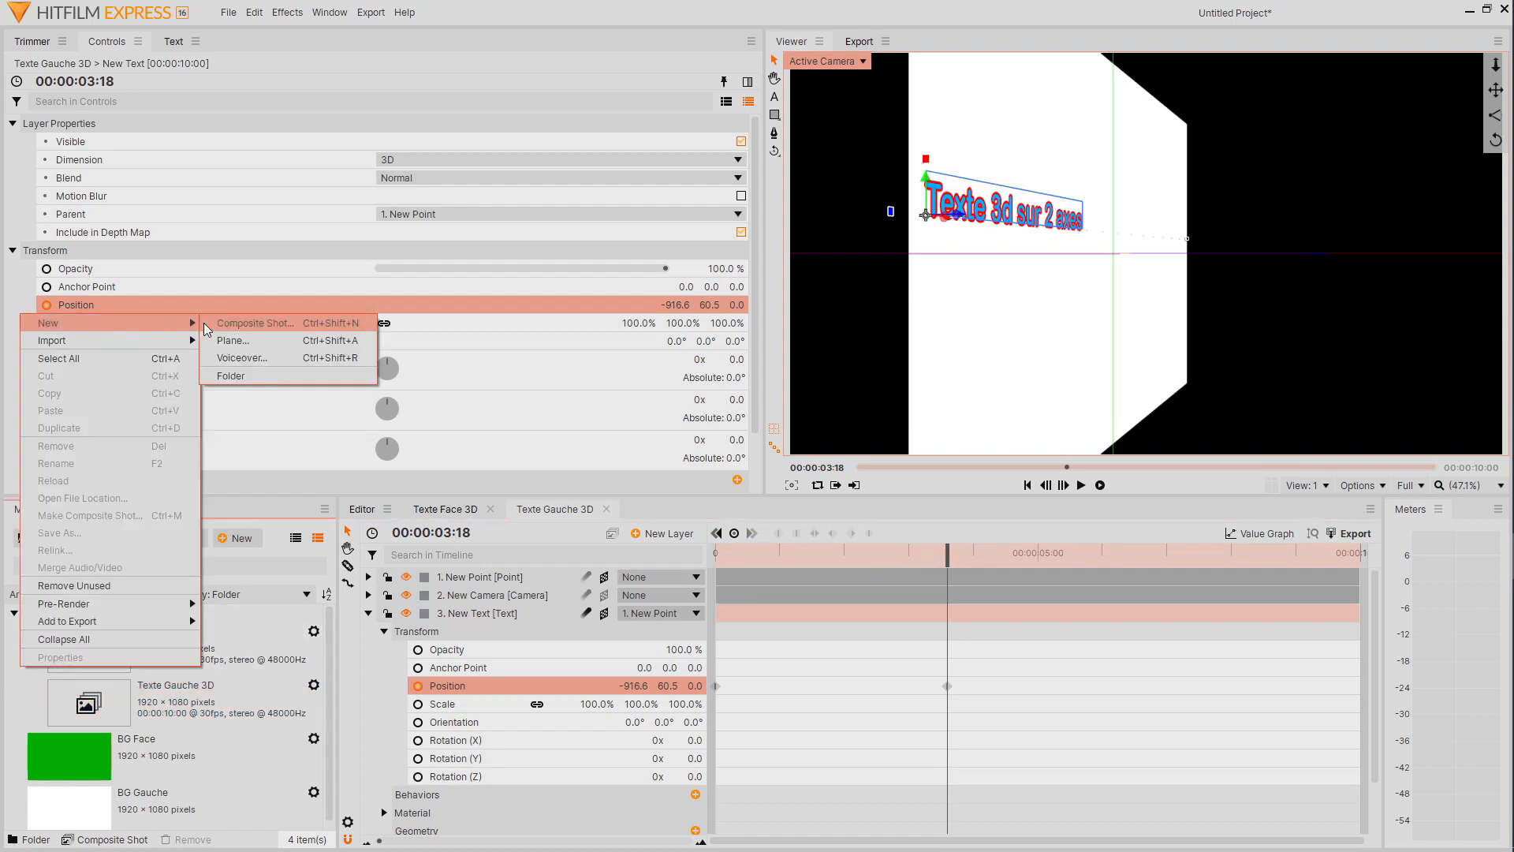
click(244, 322)
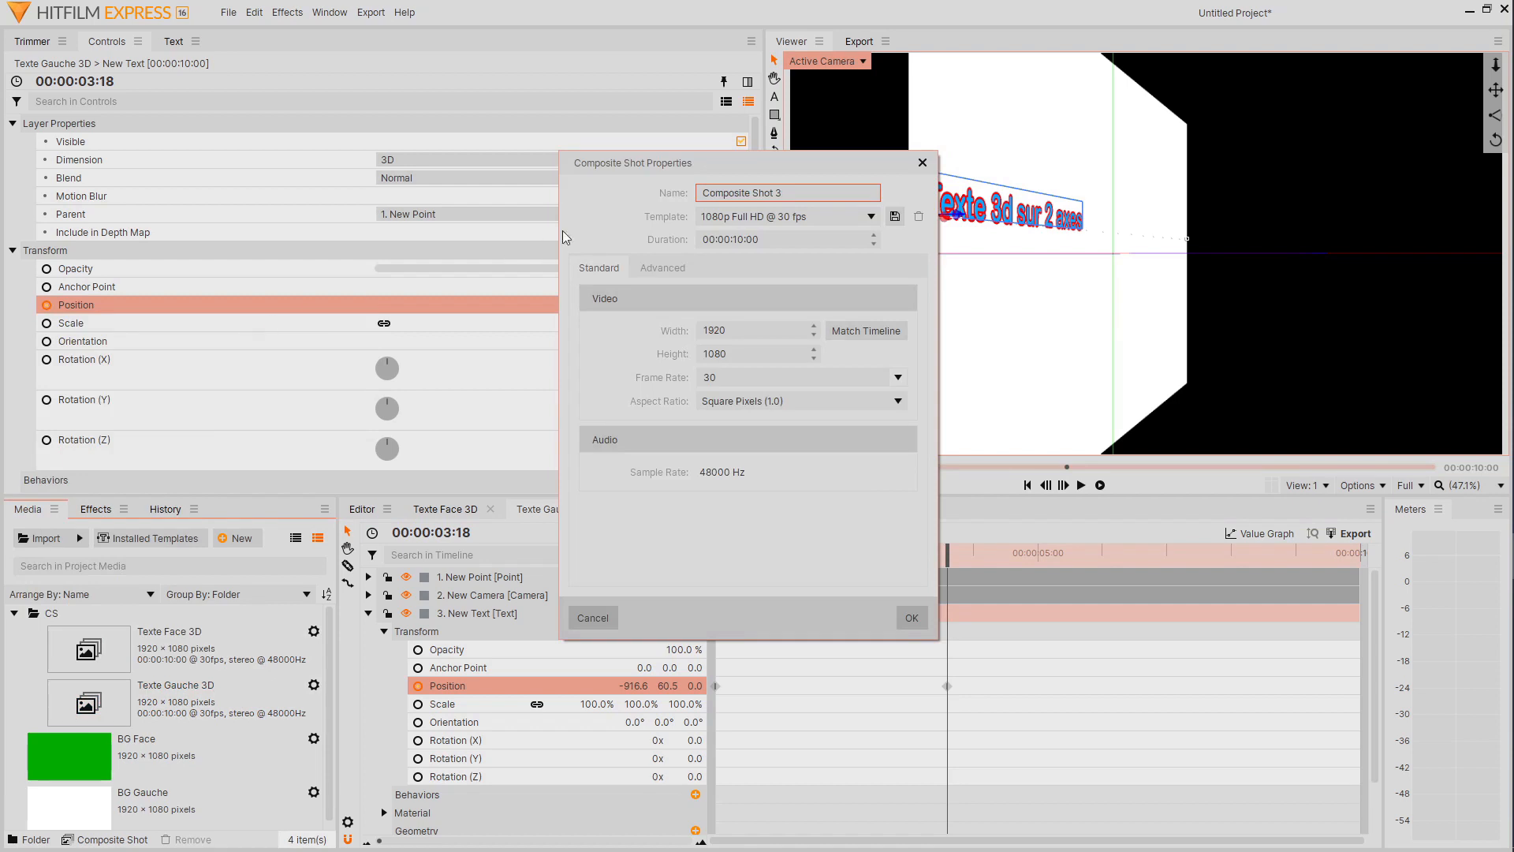
drag(798, 194, 702, 197)
text(Finale)
key(Return)
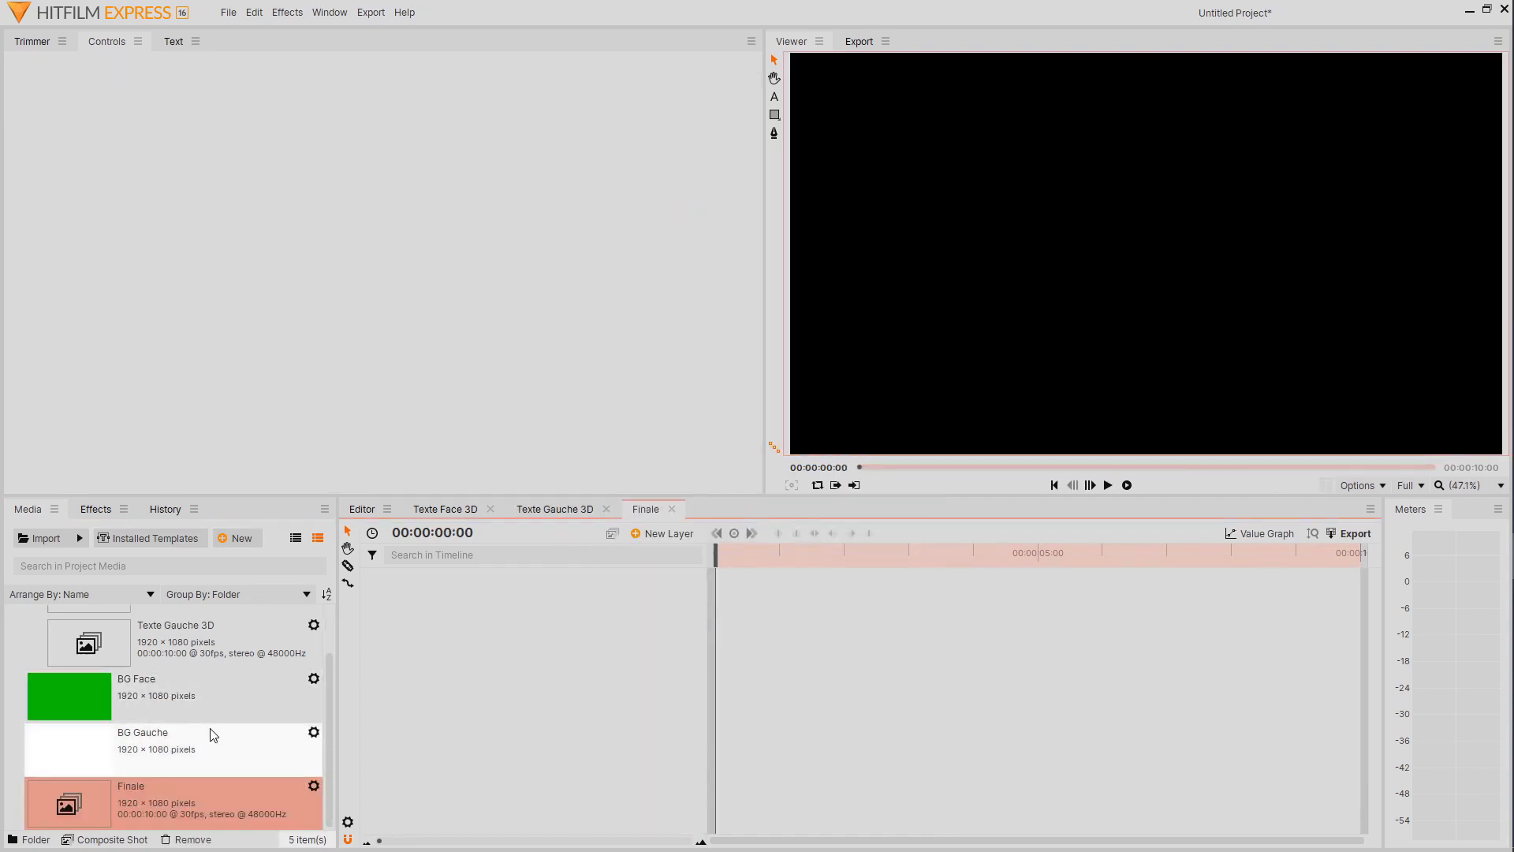
drag(126, 802, 77, 621)
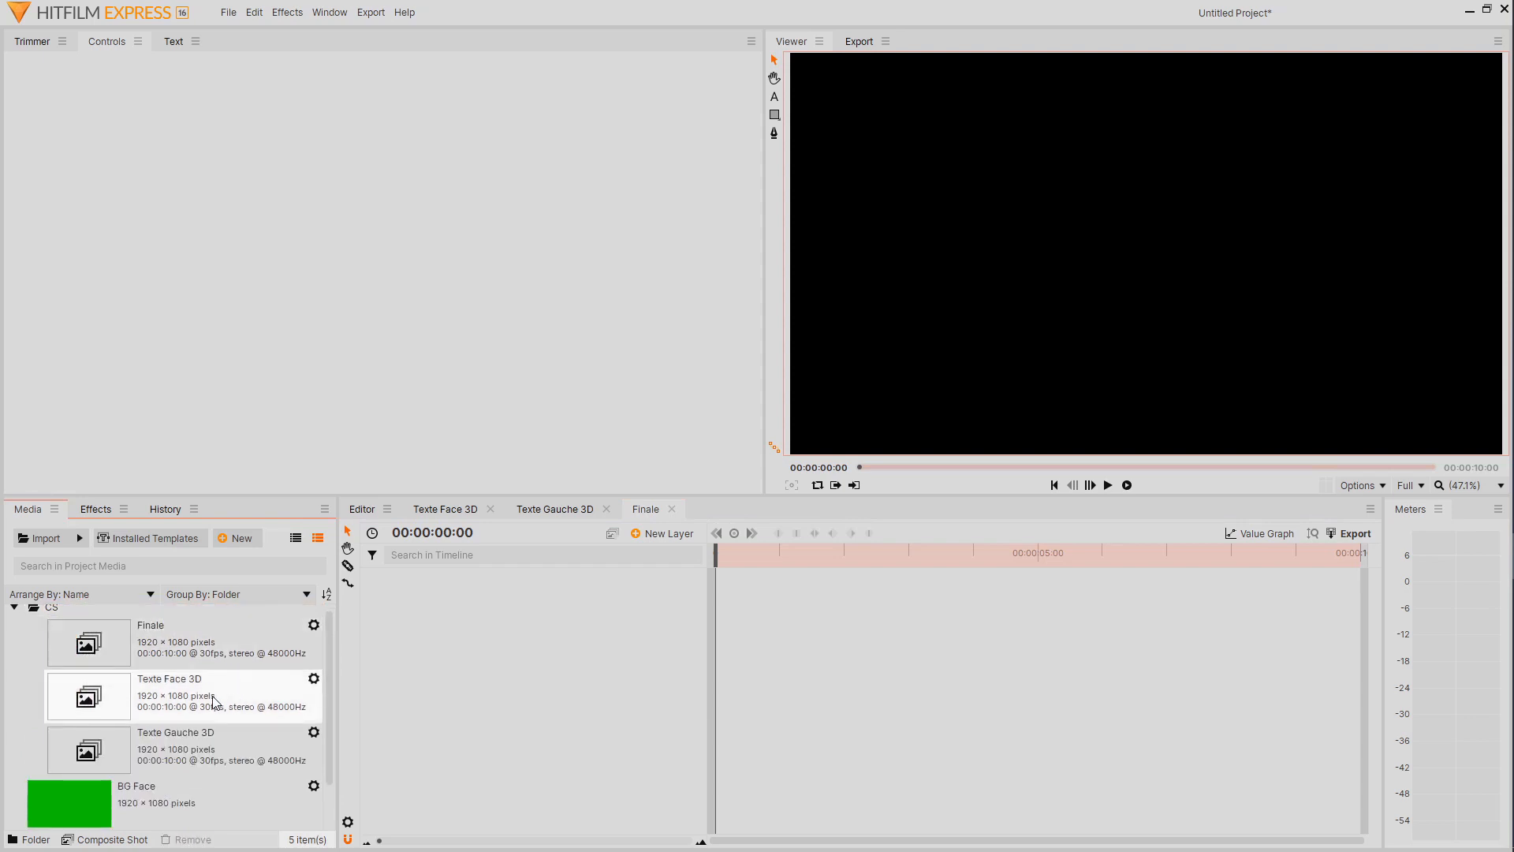
Add Texte Face 3D as a 3D Plane and Texte Gauche 3D as 3D Unrolled to the Finale timeline, with a new camera
drag(212, 697, 409, 615)
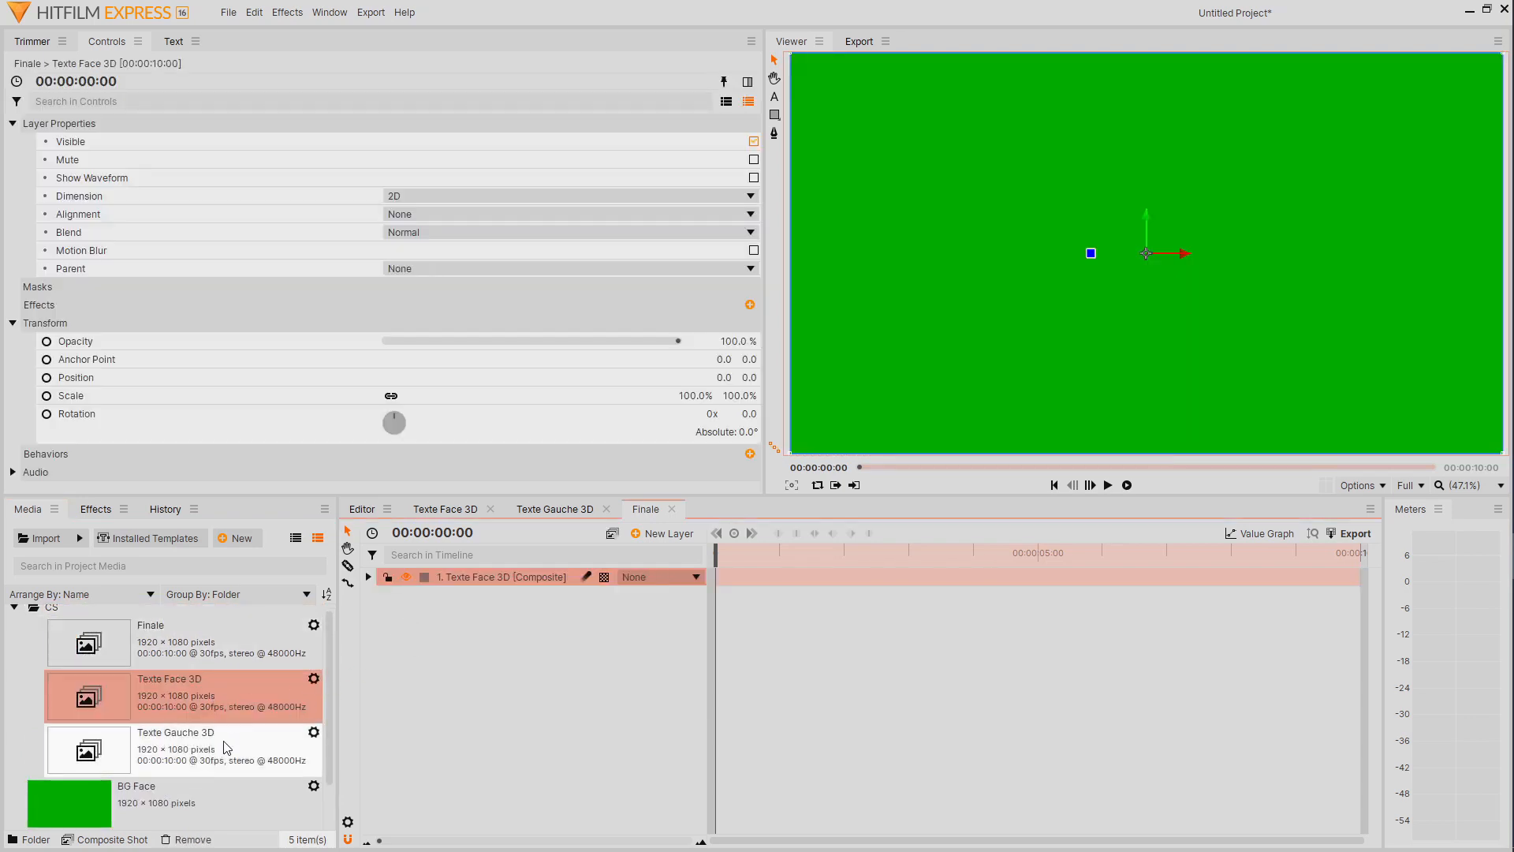
drag(223, 750, 443, 627)
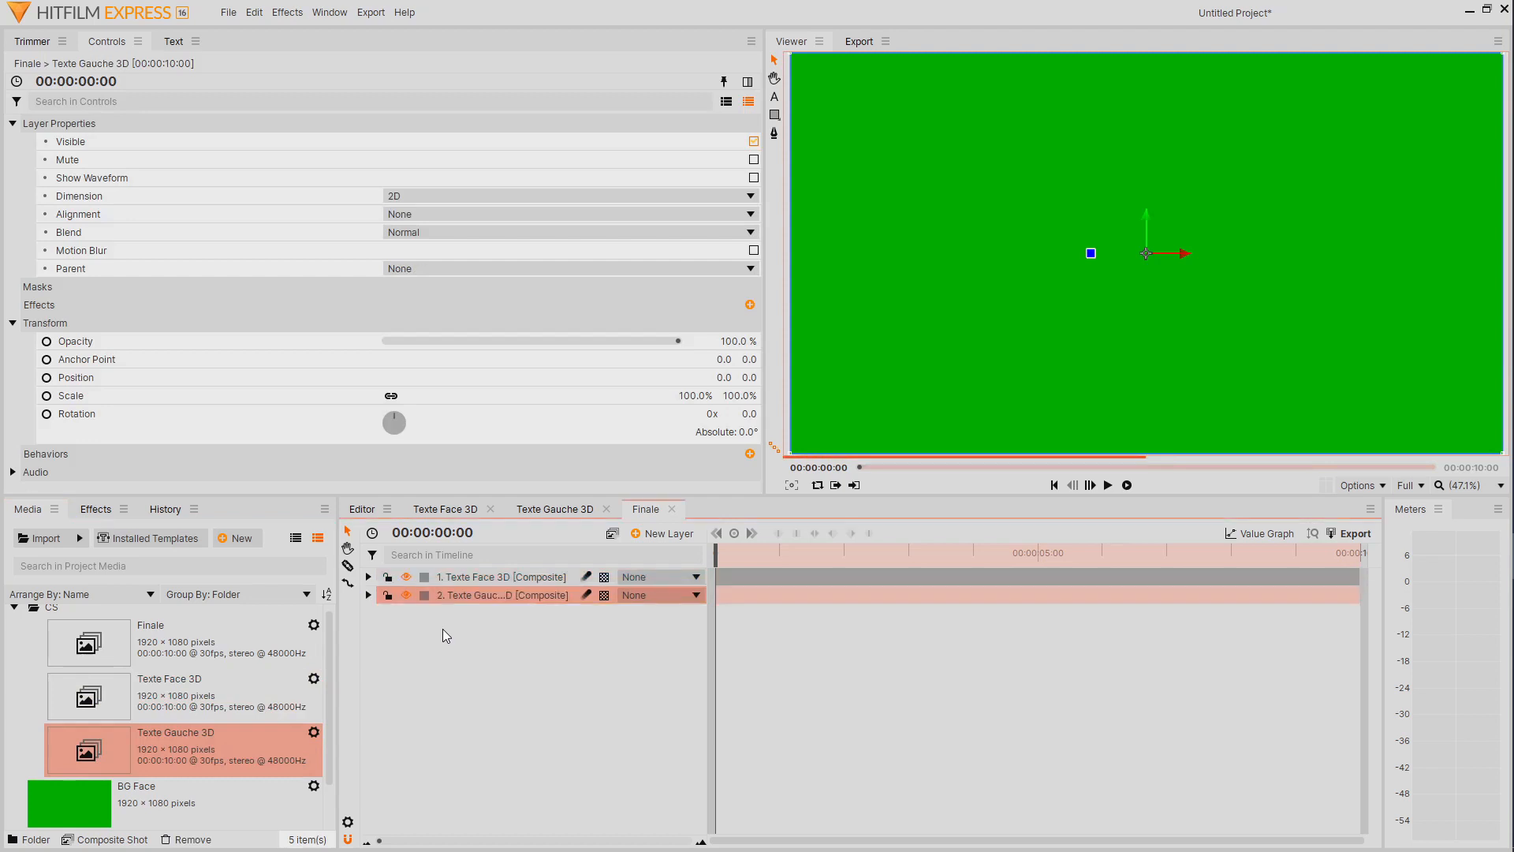
click(603, 576)
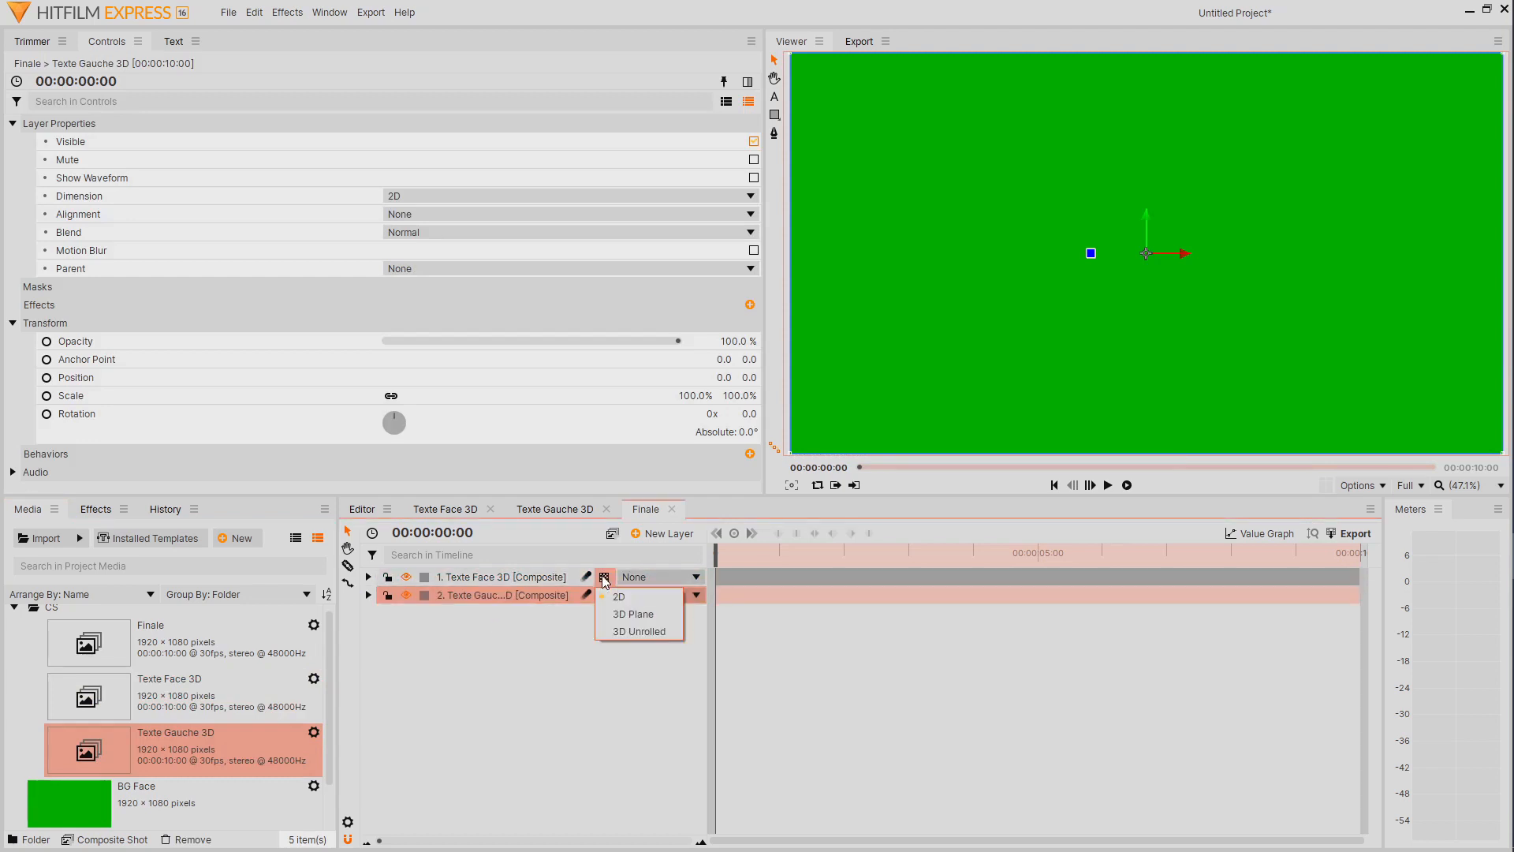
click(622, 614)
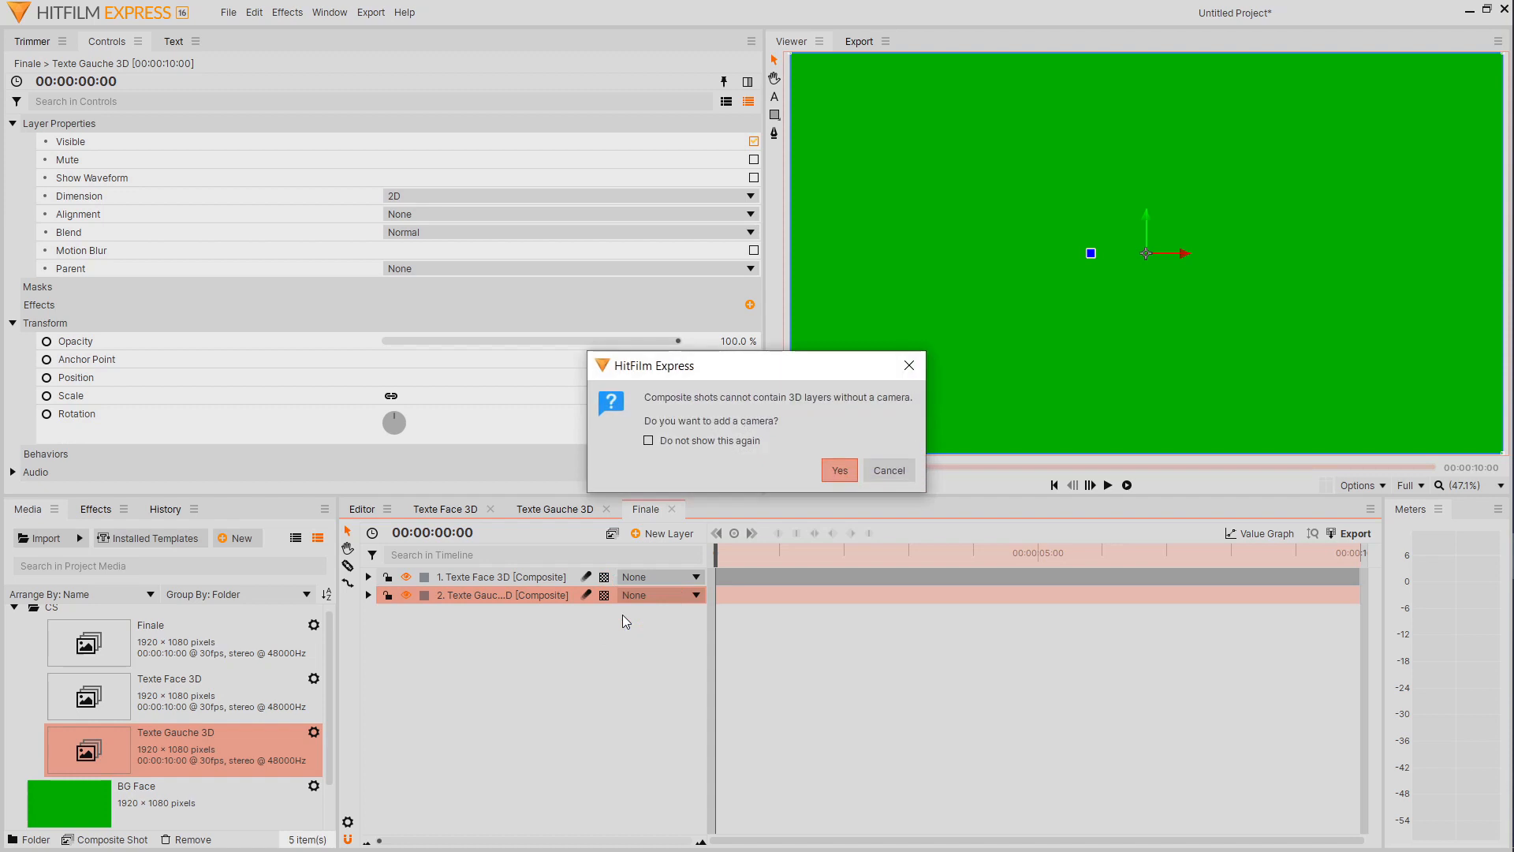
click(839, 471)
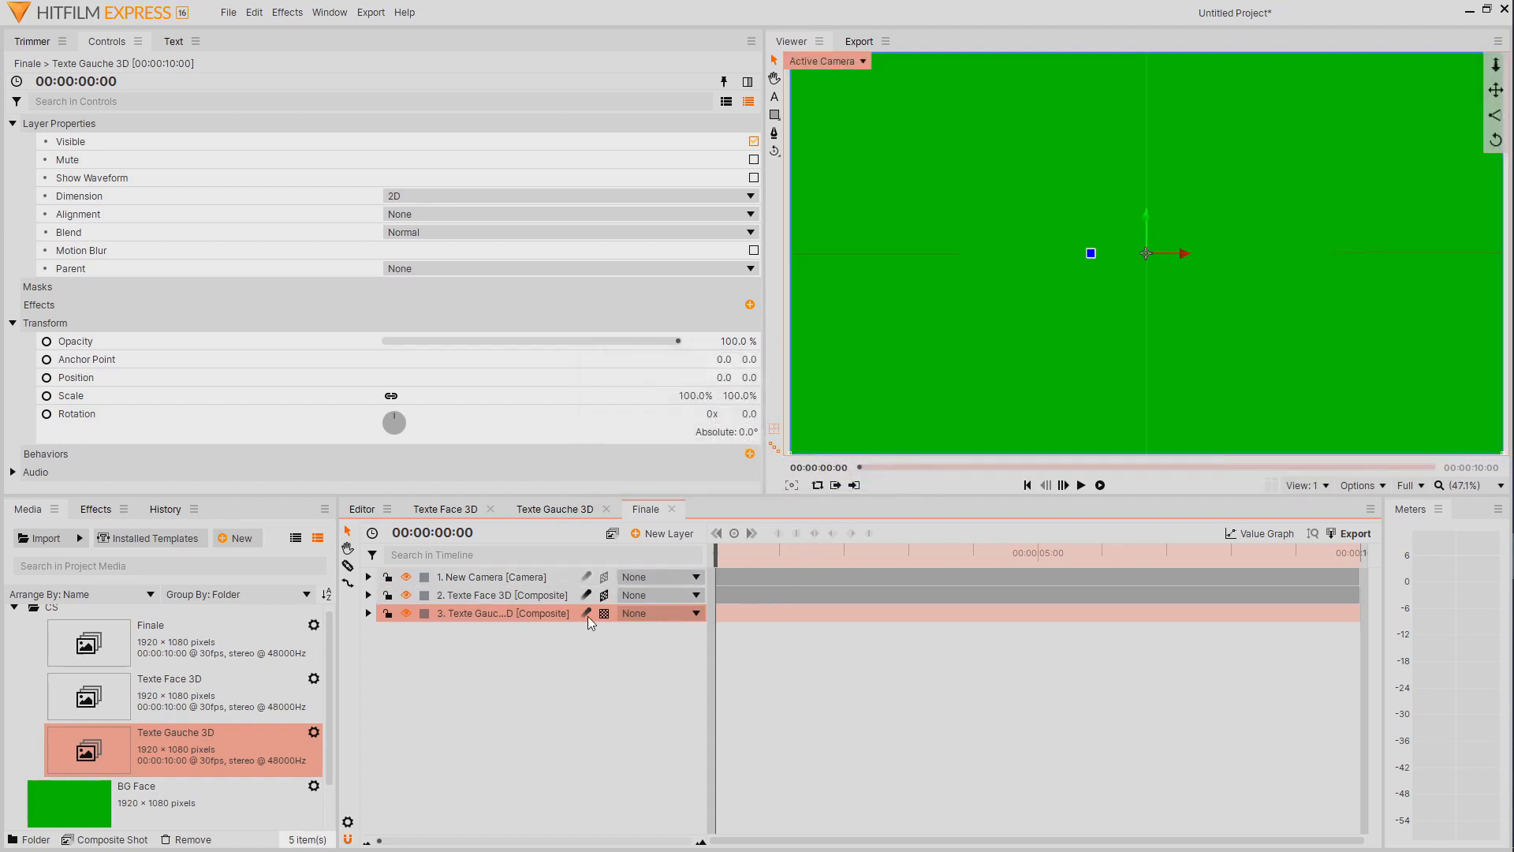
click(603, 614)
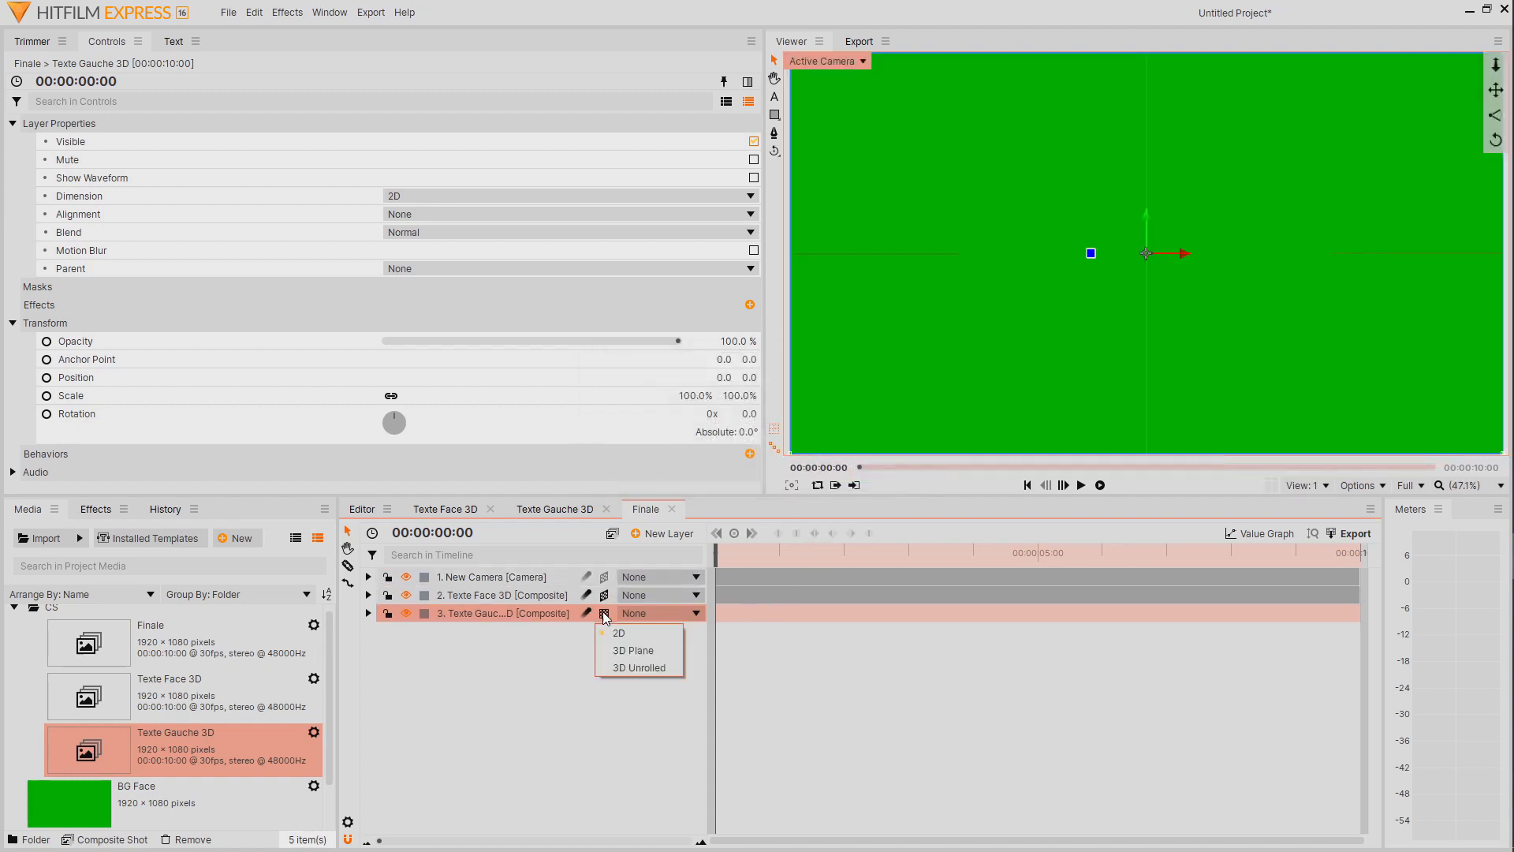
click(645, 668)
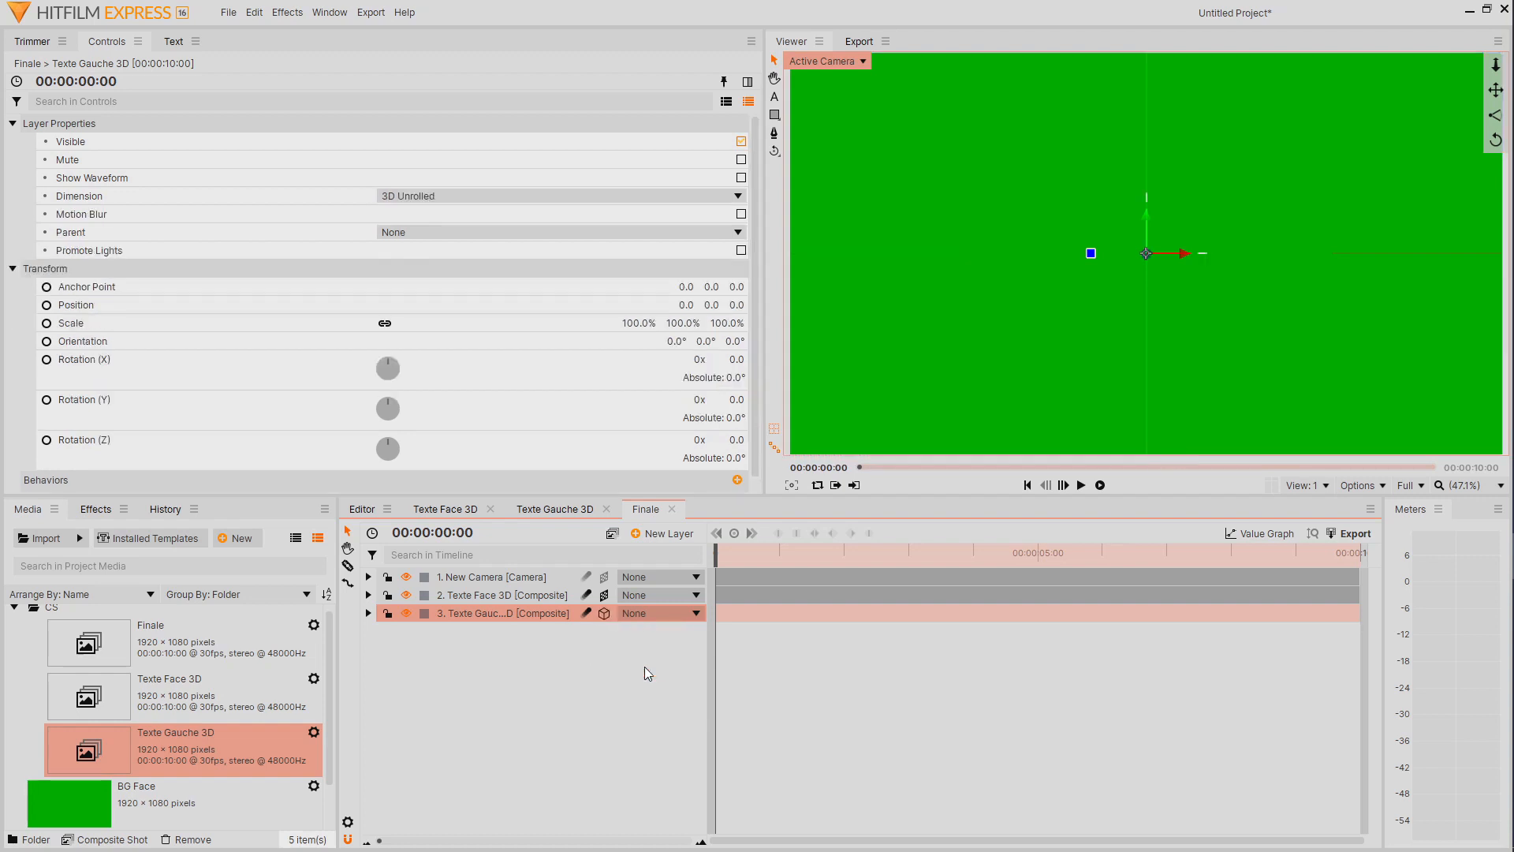
In the Perspective view, move the camera along X to about 44 and Texte Gauche 3D to about -965.2, at the green face's edge
click(863, 61)
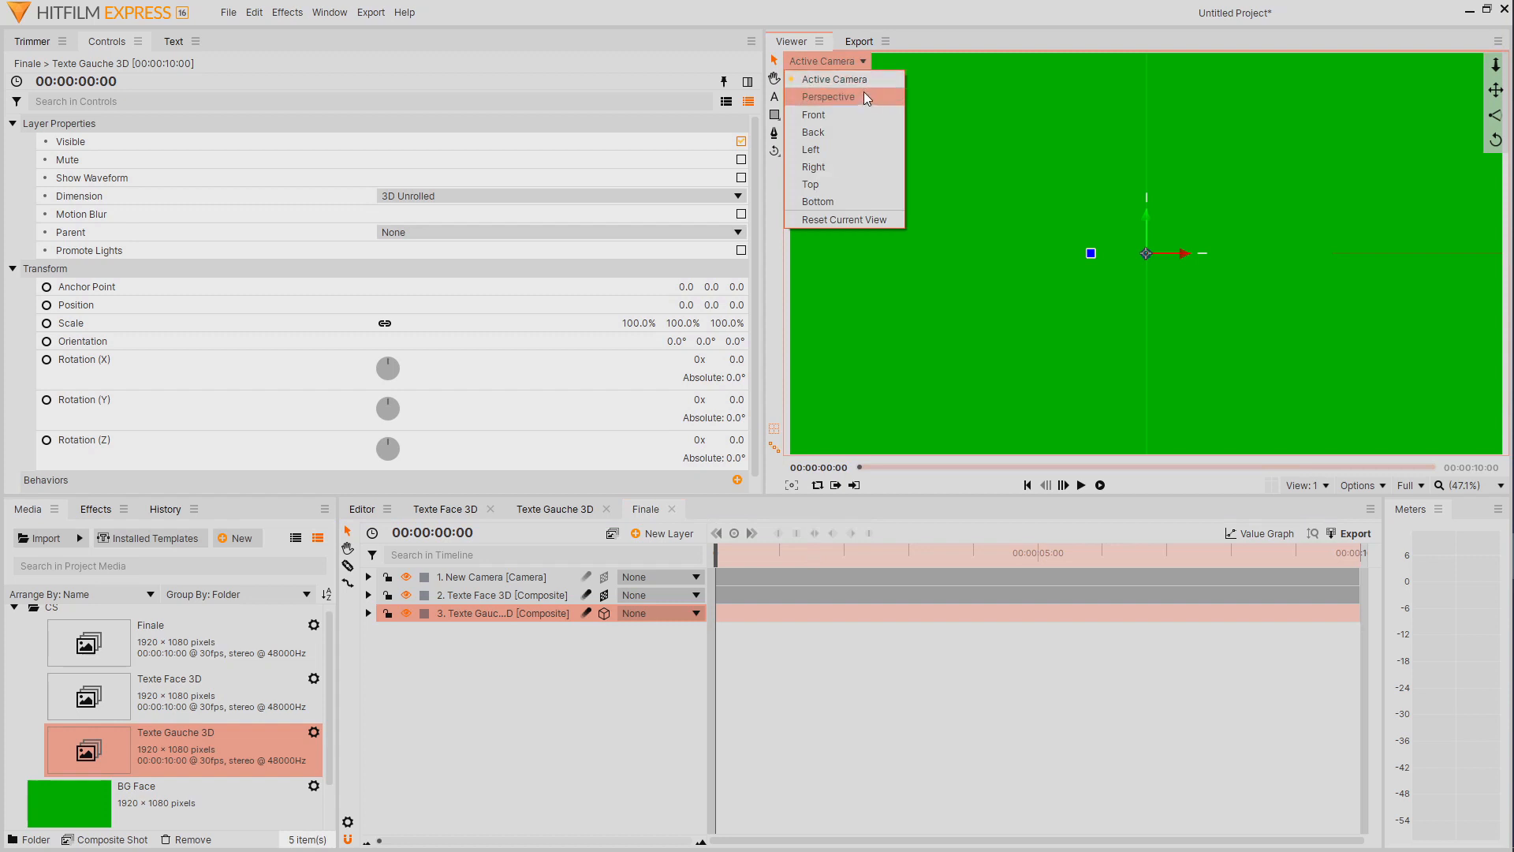
click(864, 92)
scroll(1068, 210, down, 5)
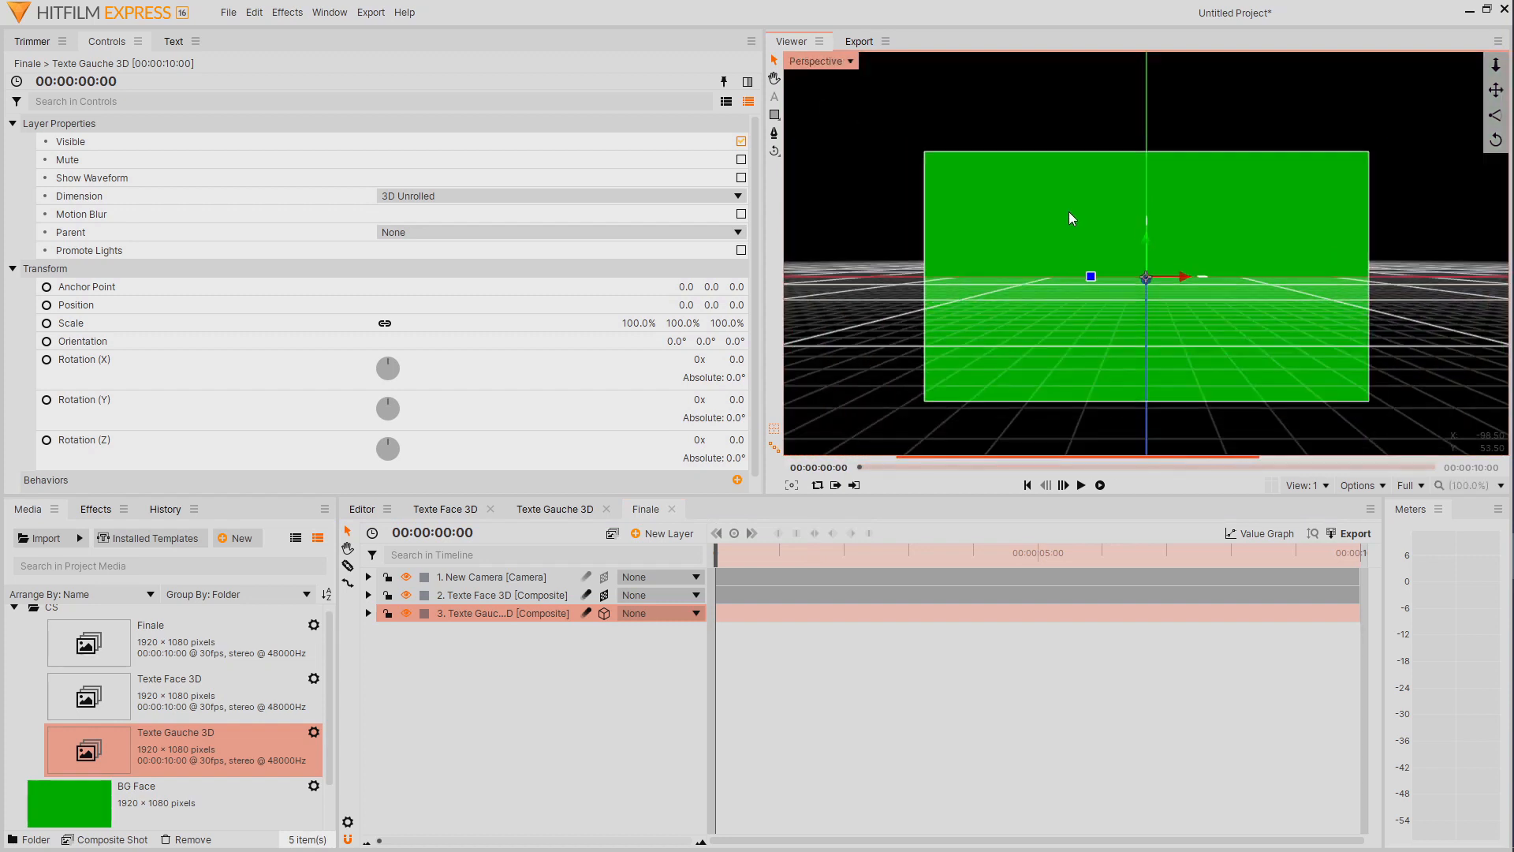
scroll(1066, 220, down, 2)
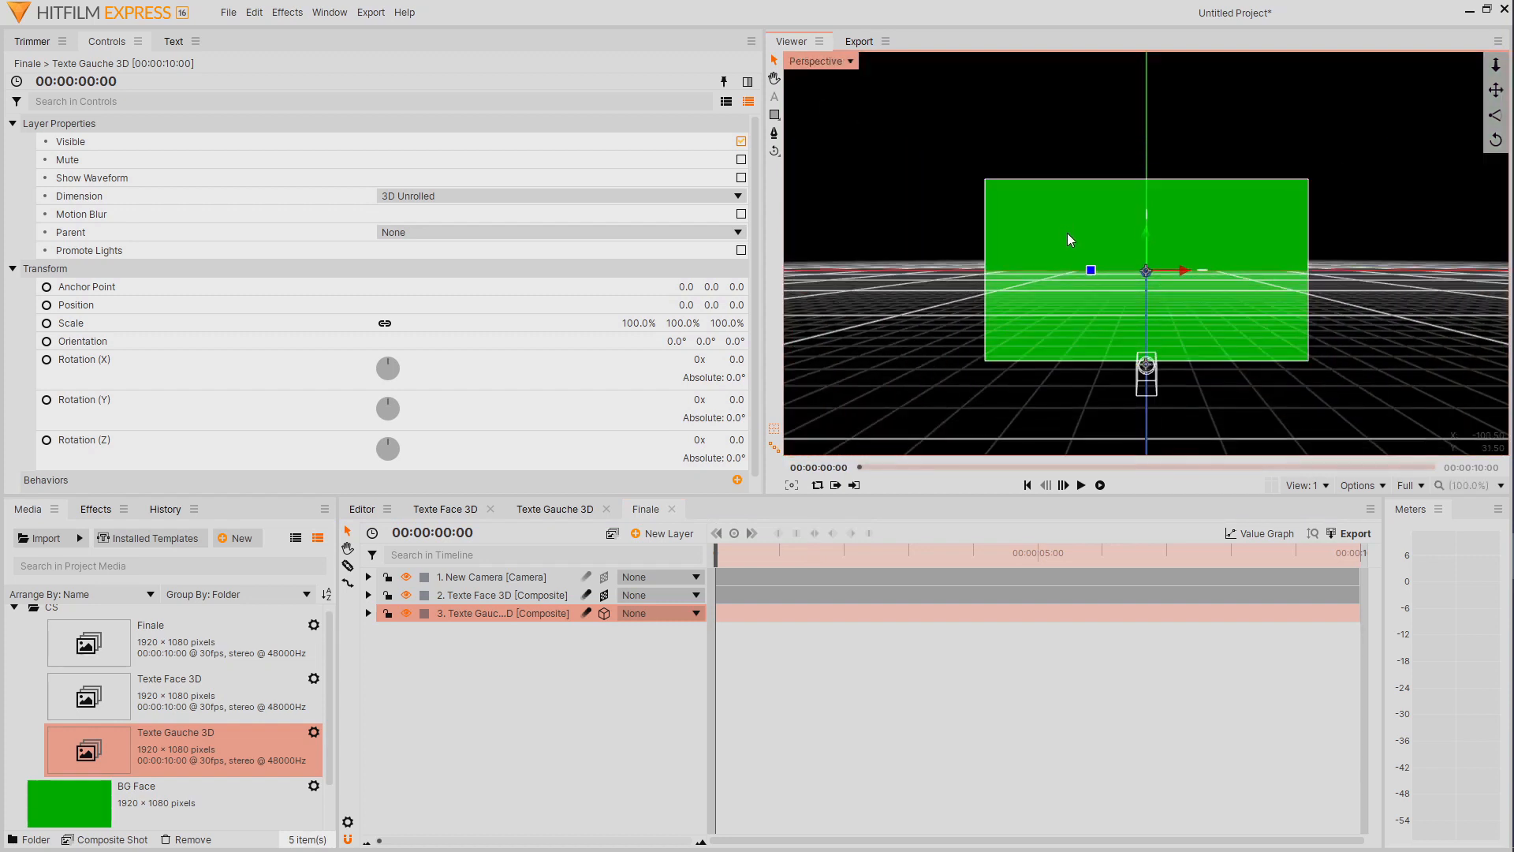
drag(1064, 324, 896, 459)
click(522, 578)
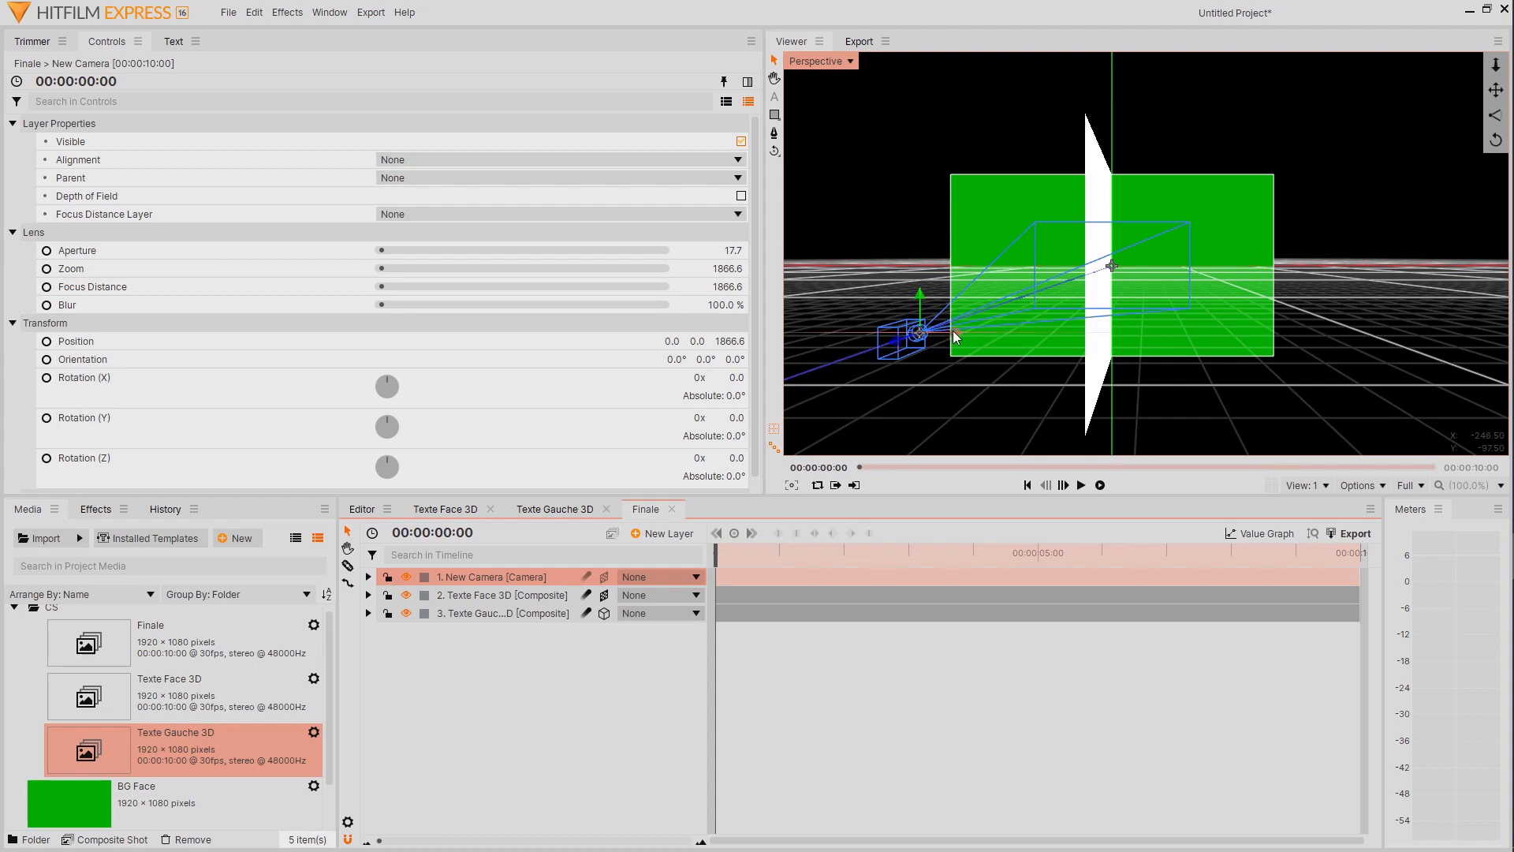
drag(955, 337, 1003, 340)
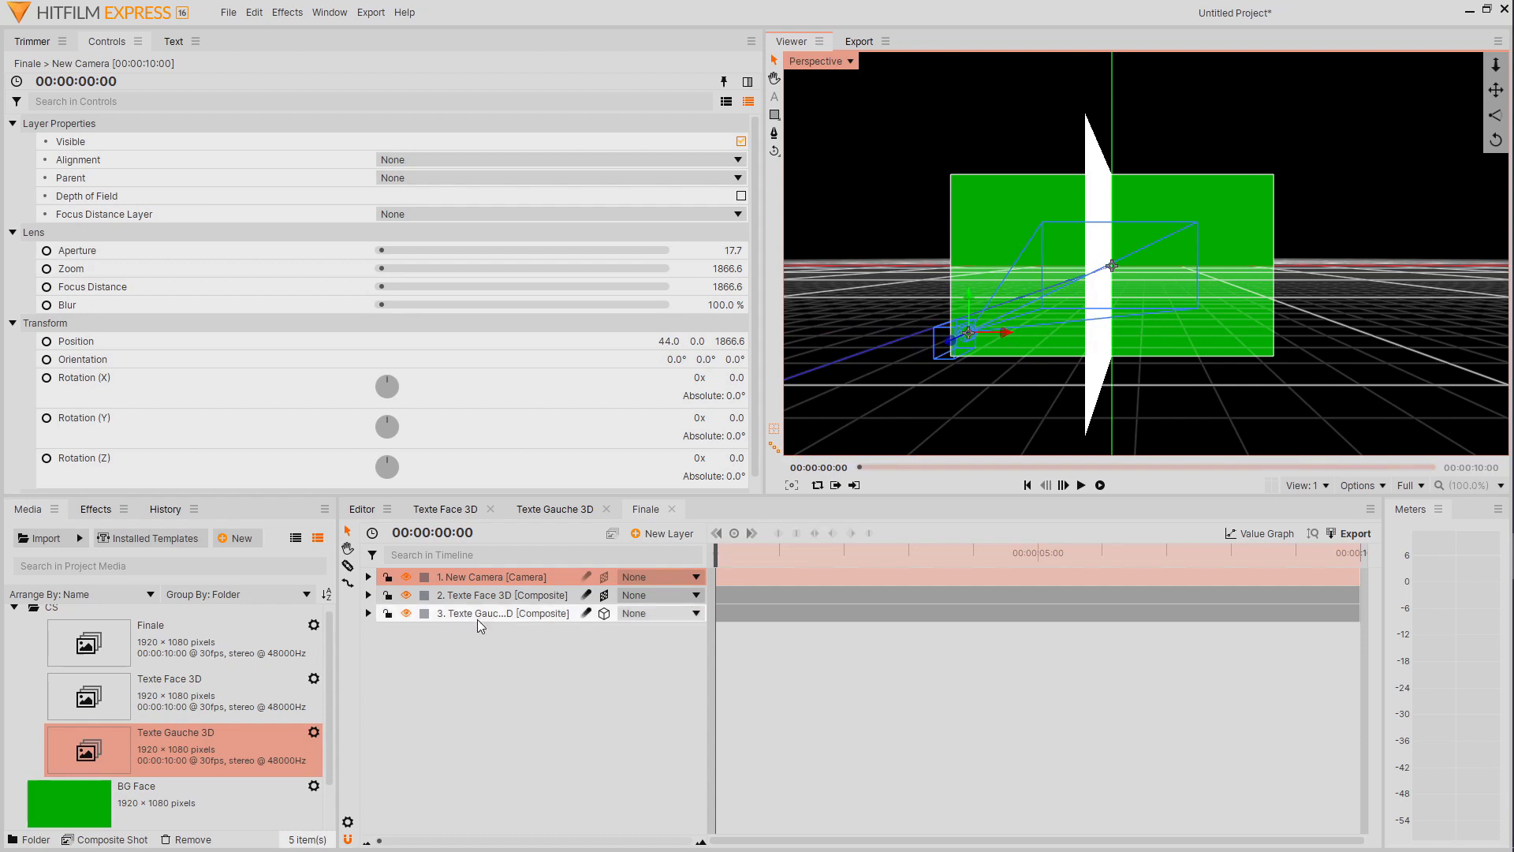
click(515, 616)
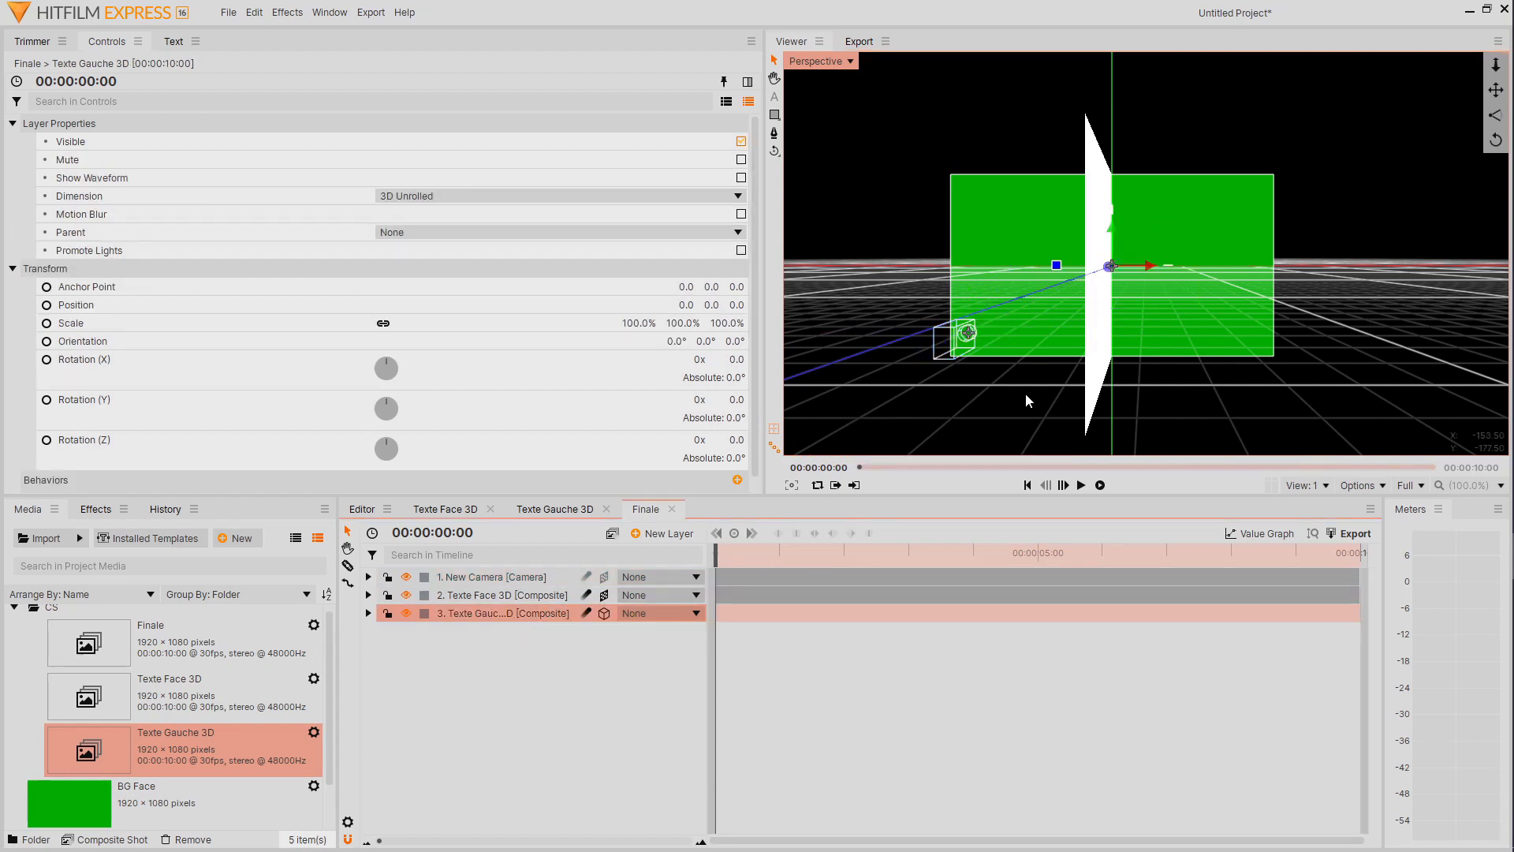
drag(1148, 268, 989, 290)
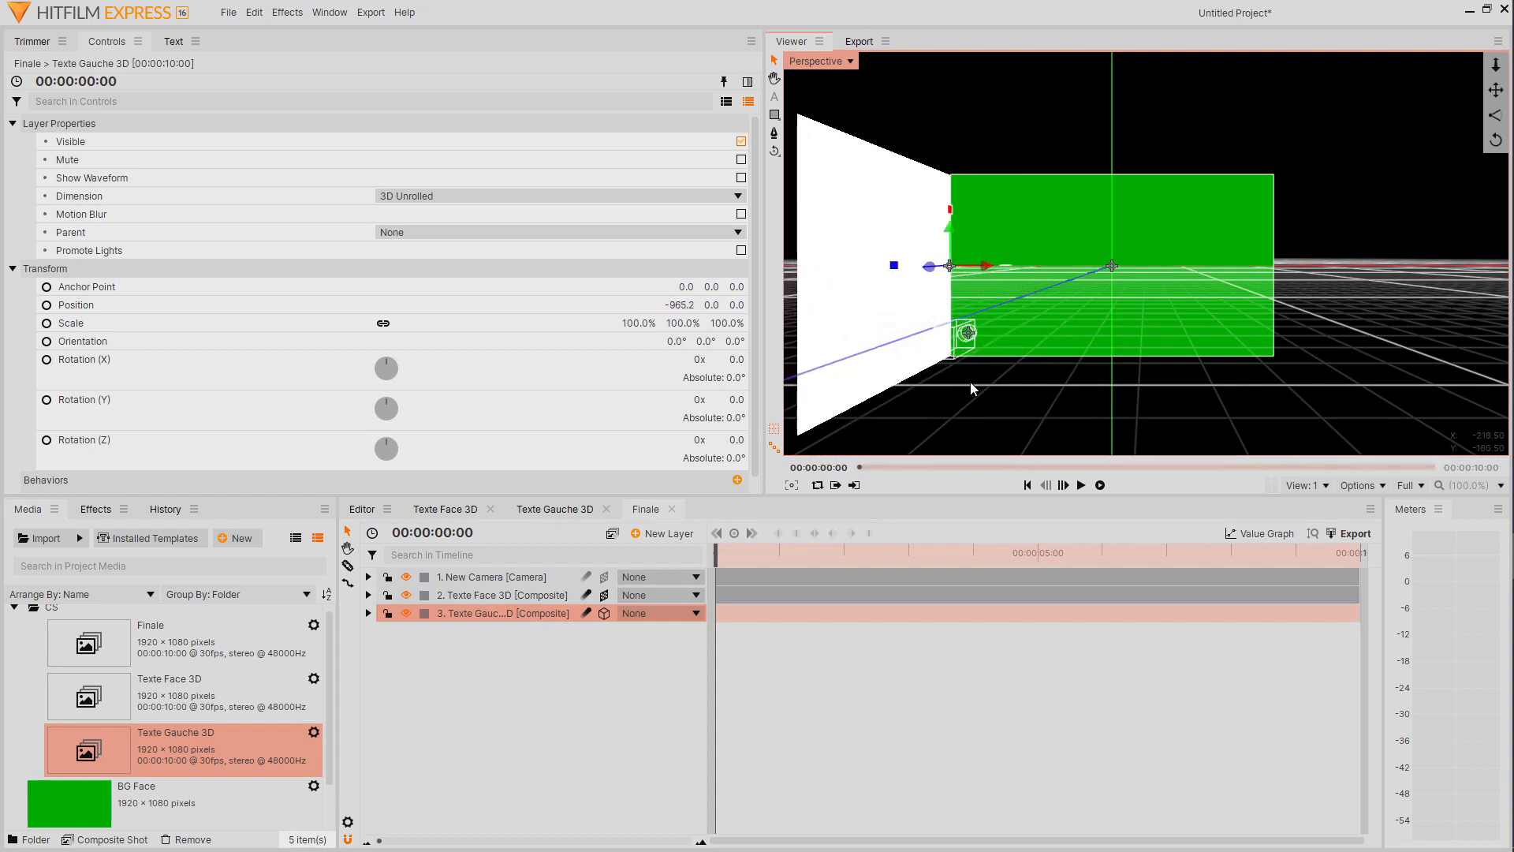
Set the Finale camera's Y rotation to -18° and its Z position to about 2007.6
click(517, 578)
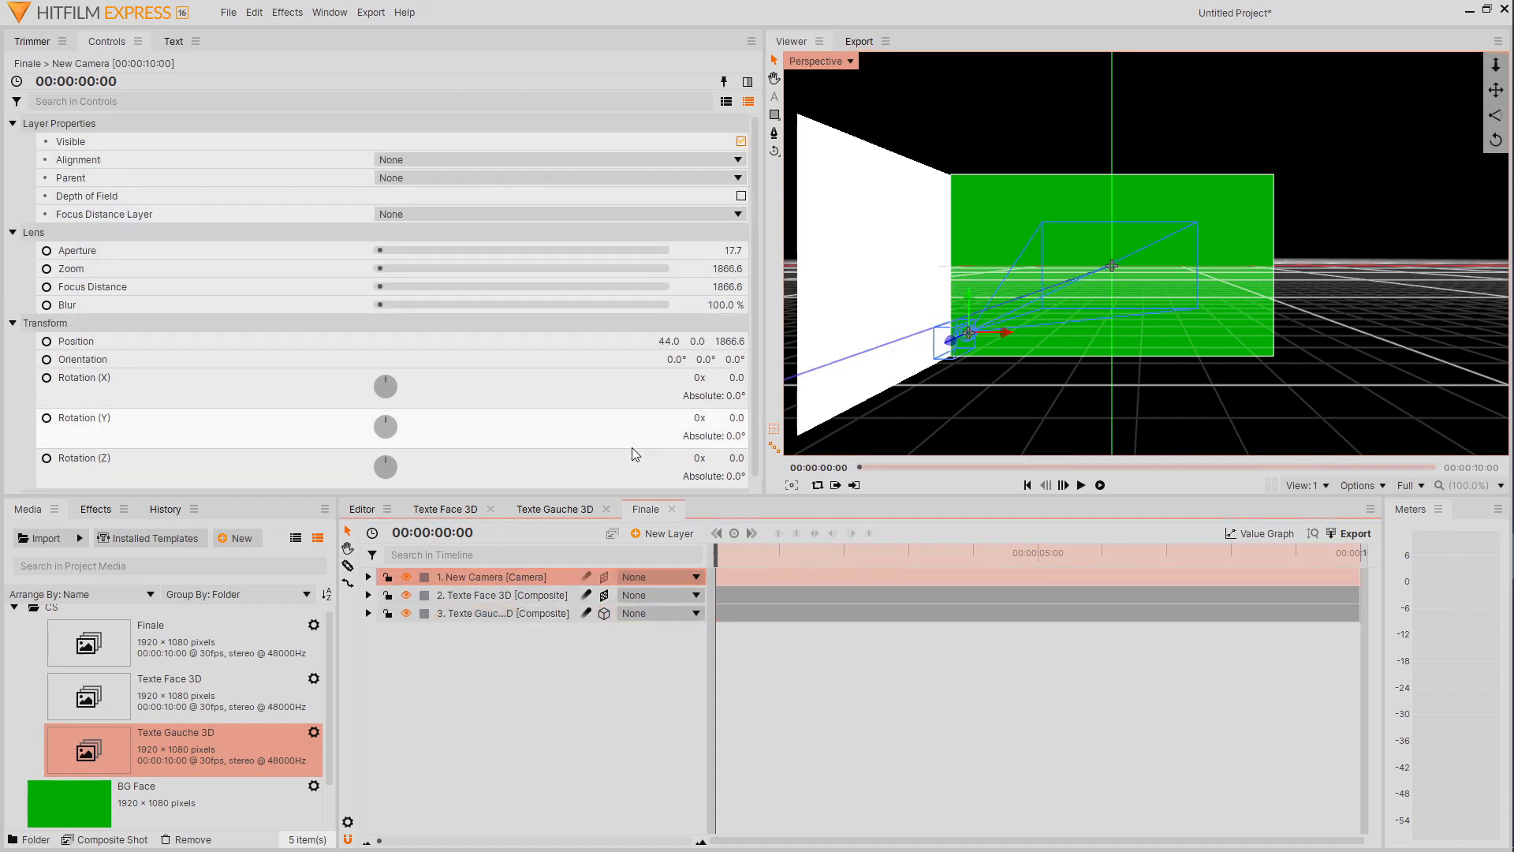
mouse_move(733, 417)
mouse_down()
mouse_move(706, 417)
mouse_move(718, 417)
mouse_up()
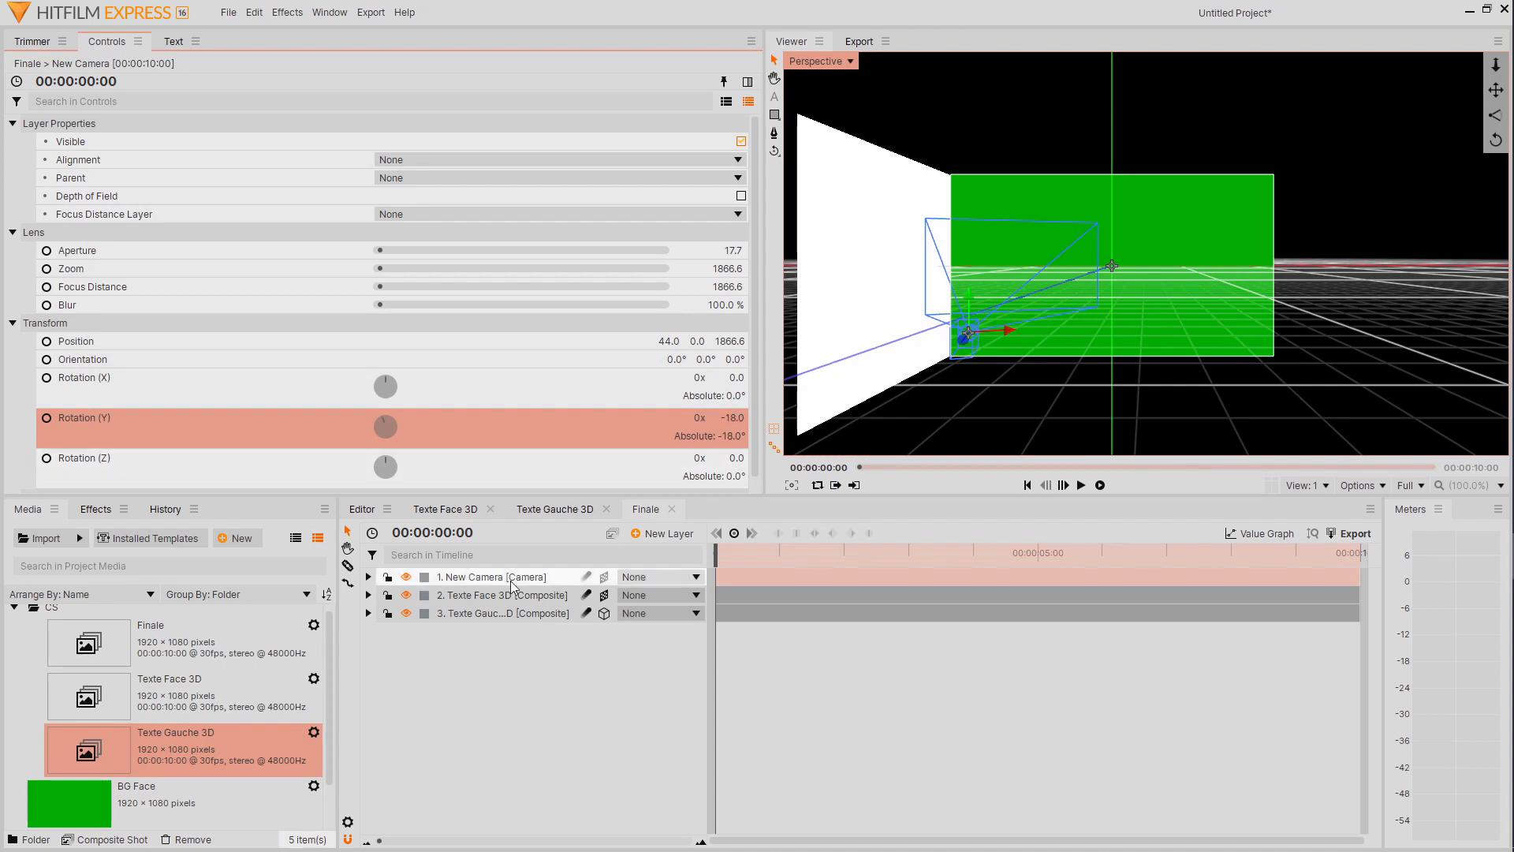
click(369, 576)
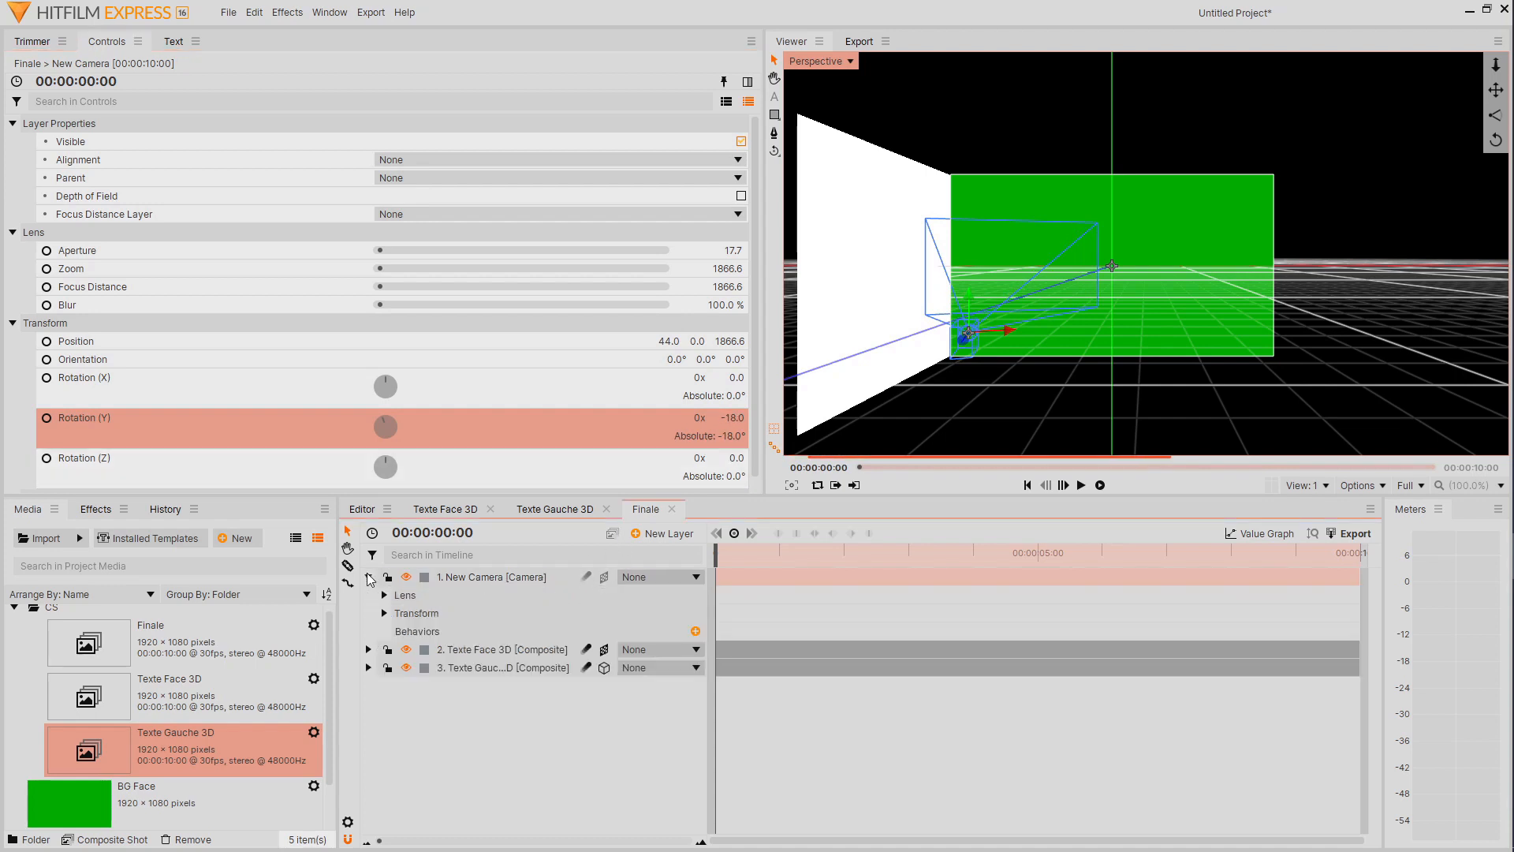
click(385, 613)
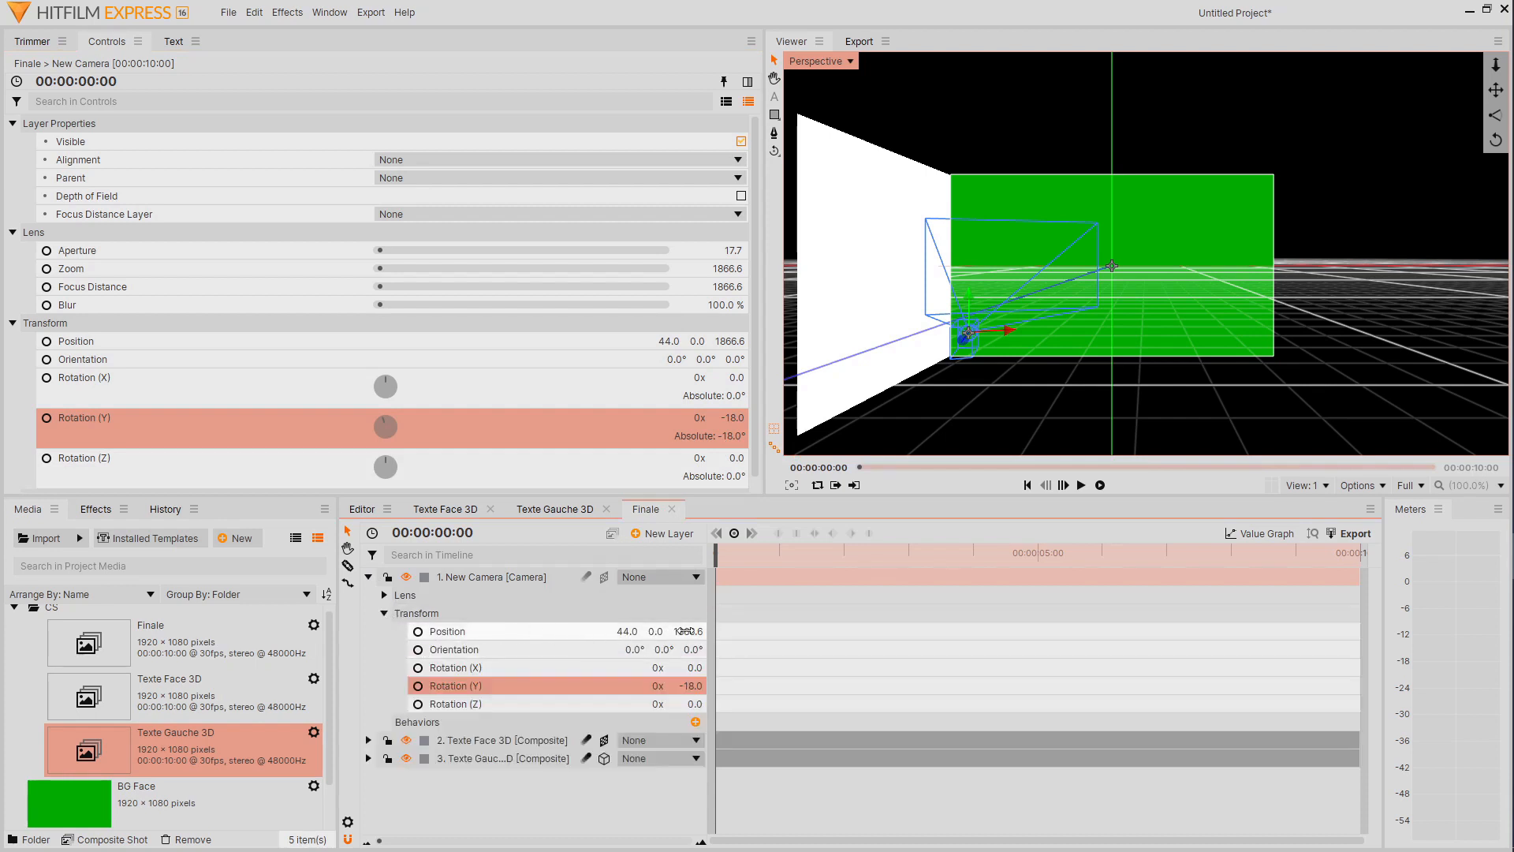
drag(689, 632, 696, 632)
drag(957, 337, 837, 389)
Through the active camera, set the camera's X position to 93 and scrub to 00:00:02:19 to check both texts
click(841, 62)
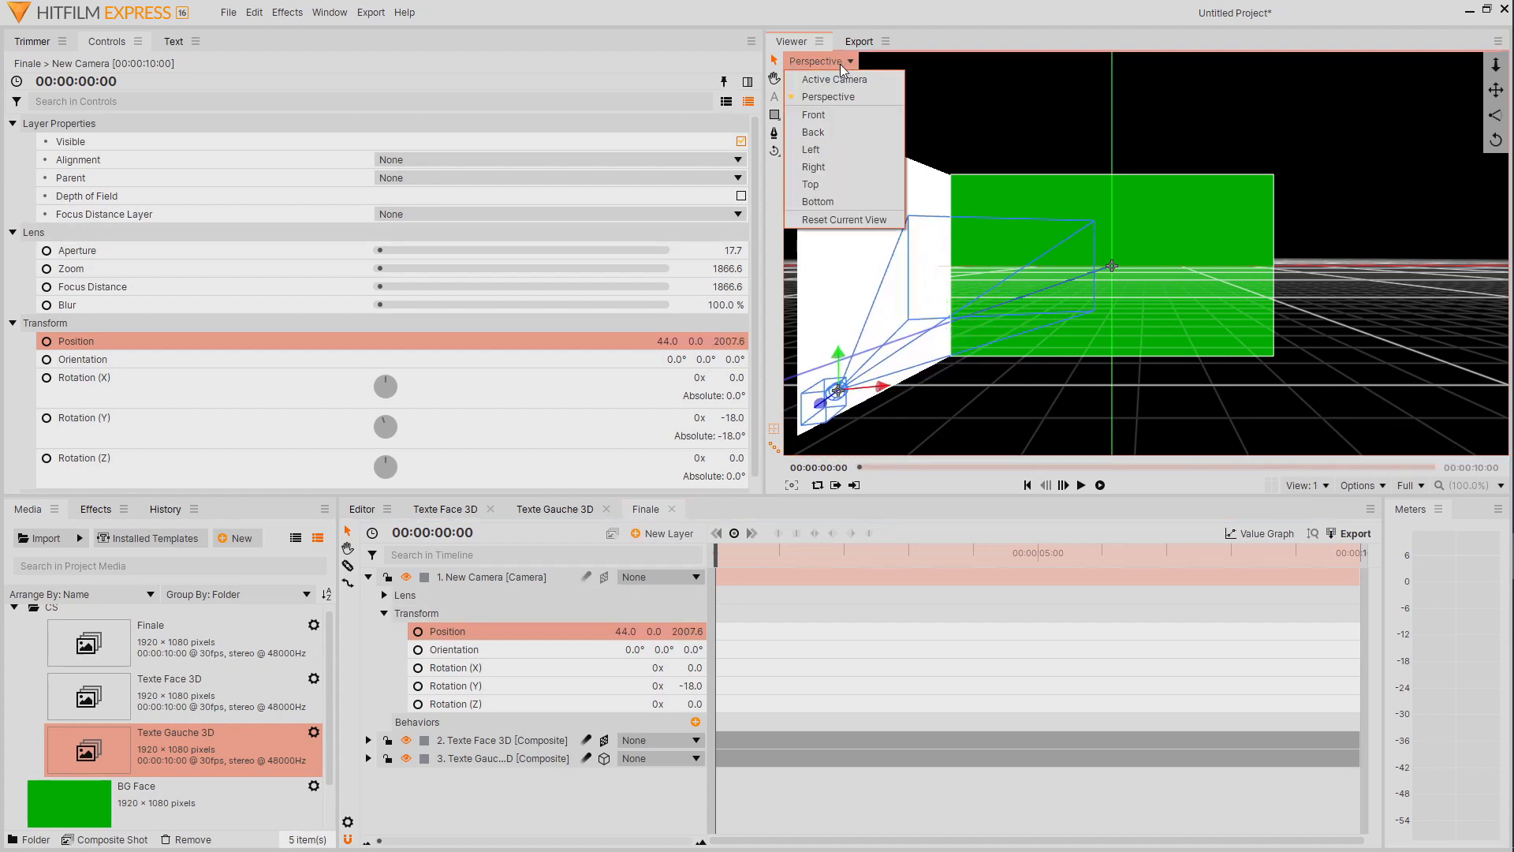
click(851, 80)
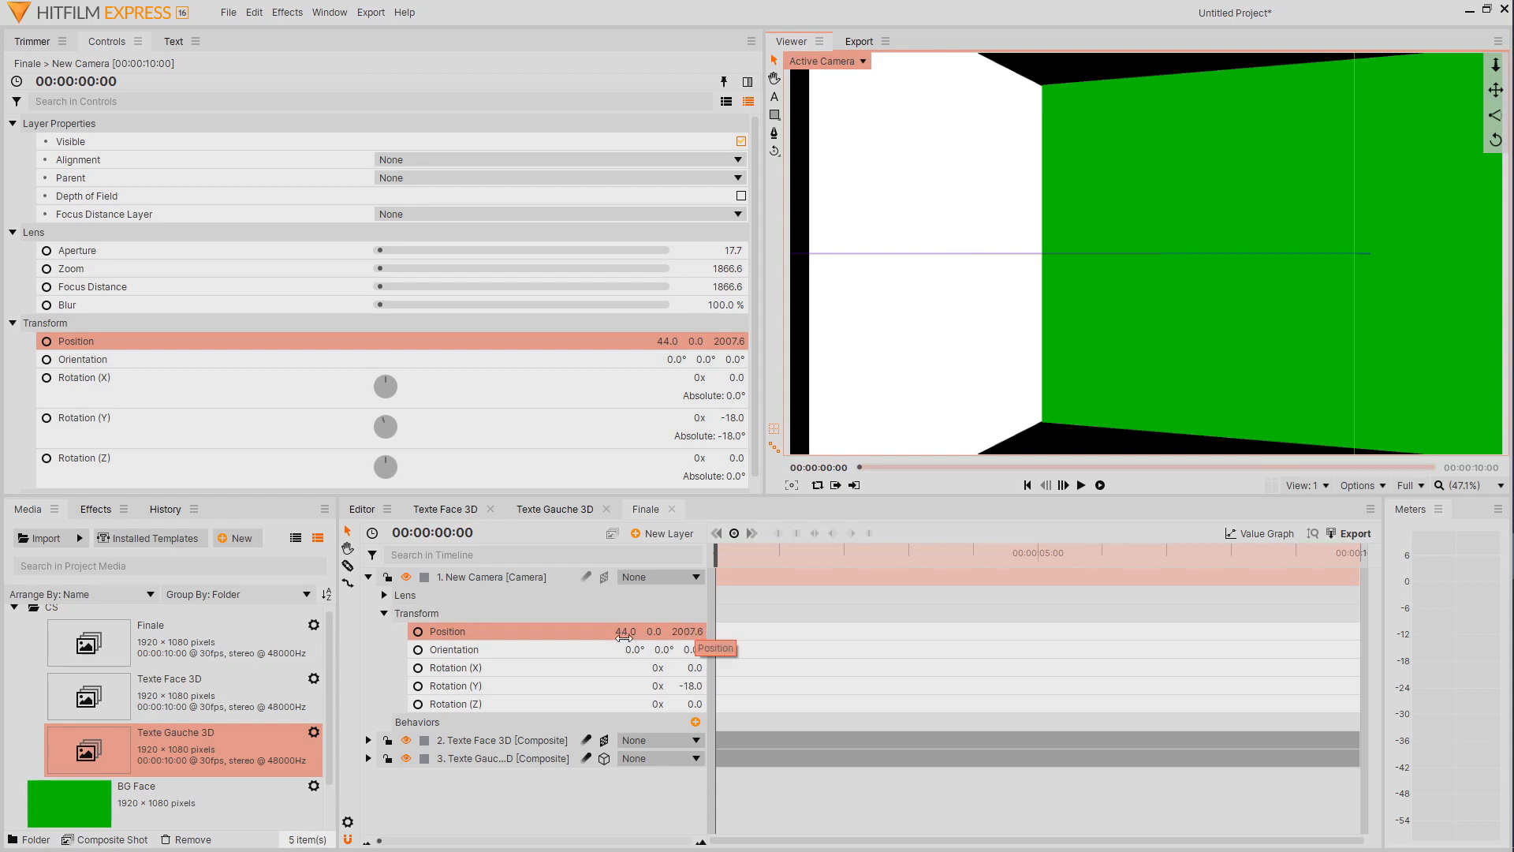
drag(624, 636, 663, 636)
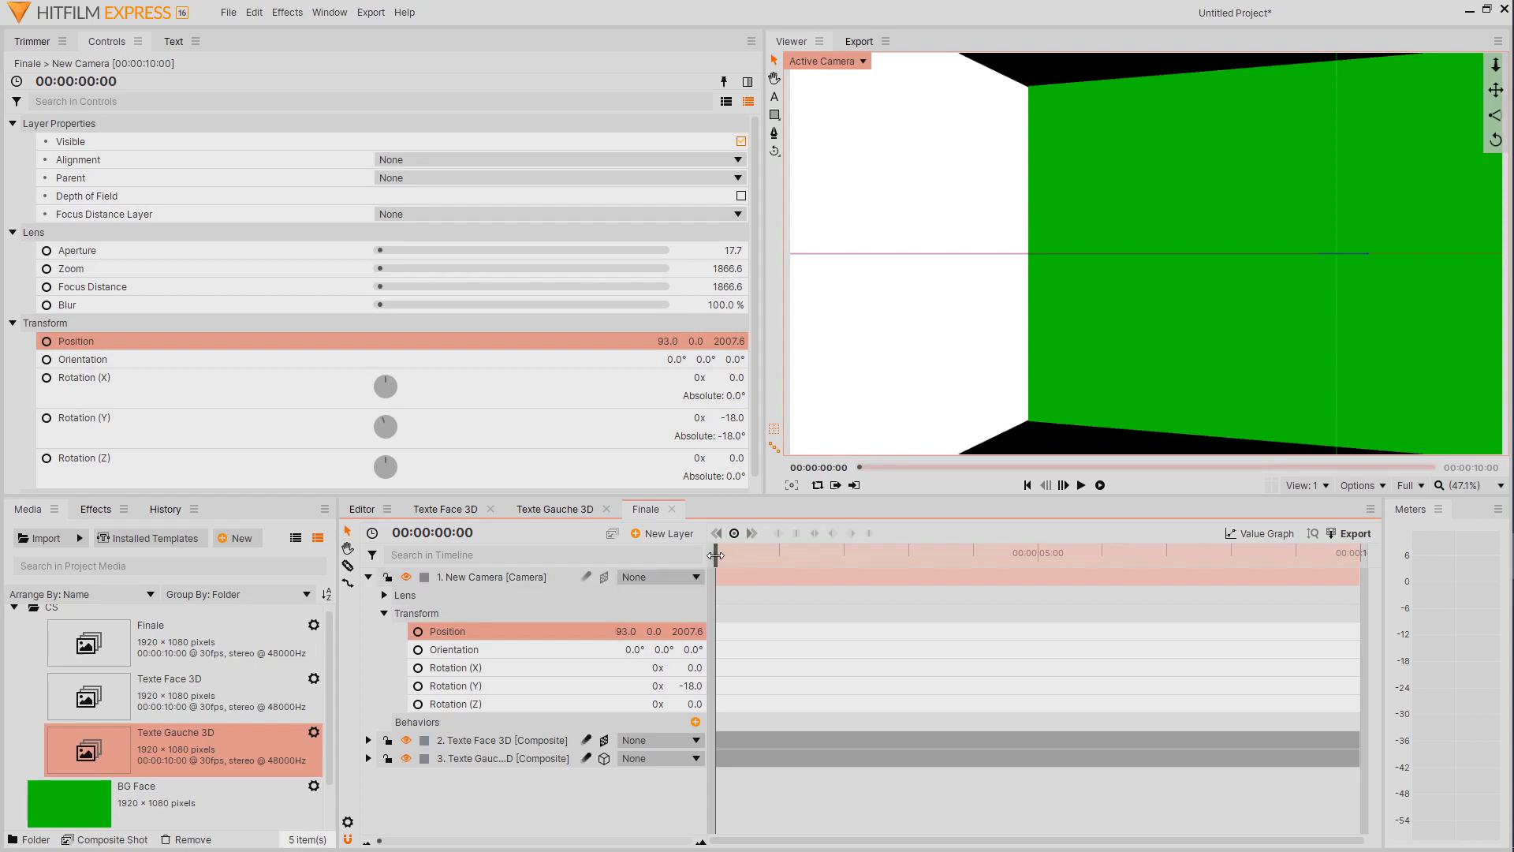
drag(716, 555, 884, 561)
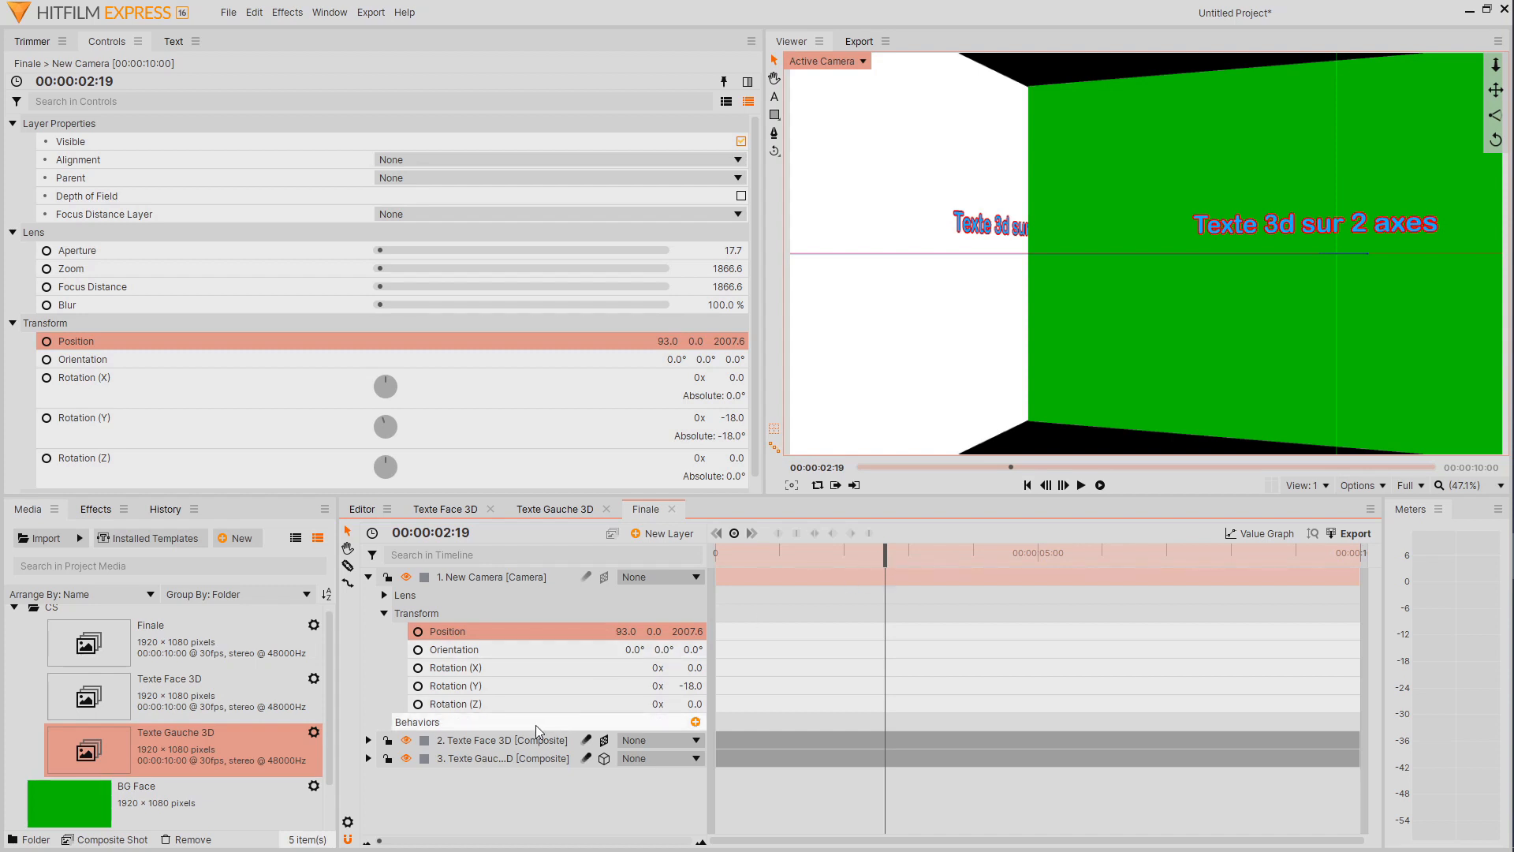
Move the Texte Gauche 3D layer along X to about -119.4, in front of the green face
click(542, 760)
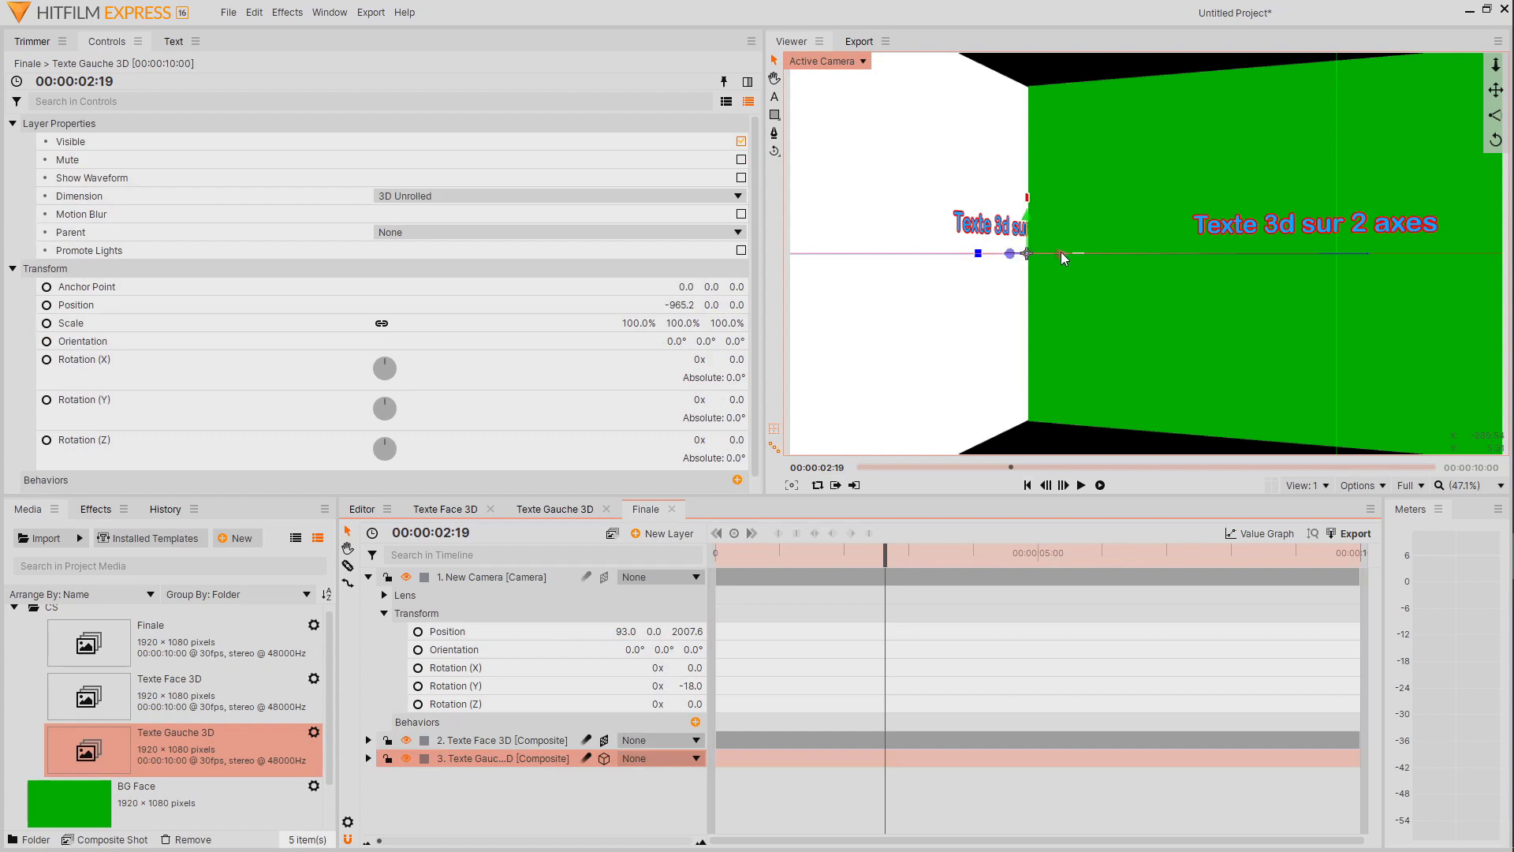
drag(1062, 254, 1340, 297)
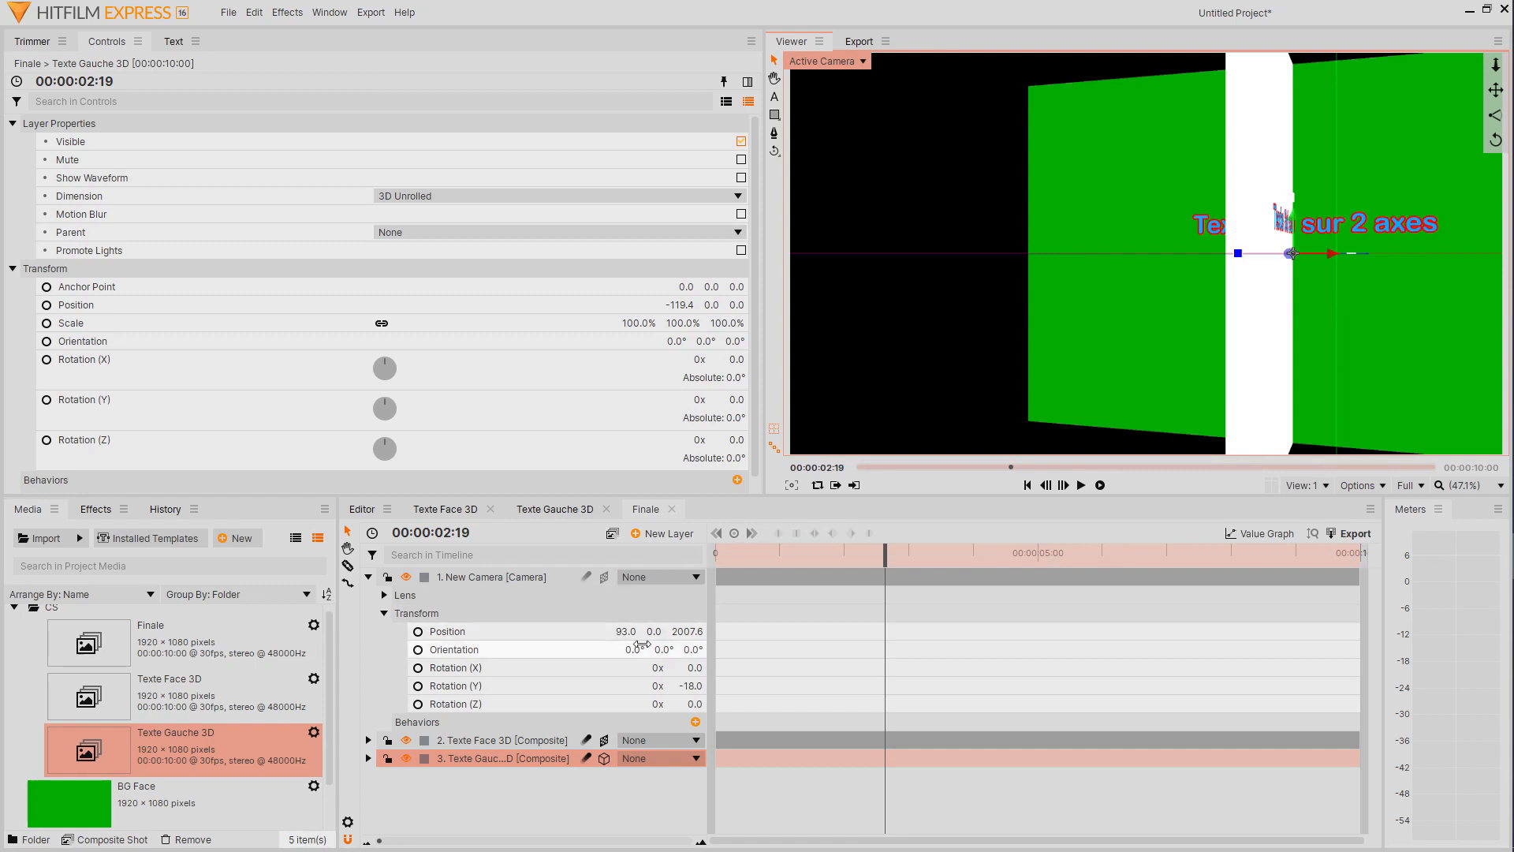
Set the camera's X position to 916 and move the Texte Gauche 3D layer along X to about -23.6
drag(626, 630, 626, 631)
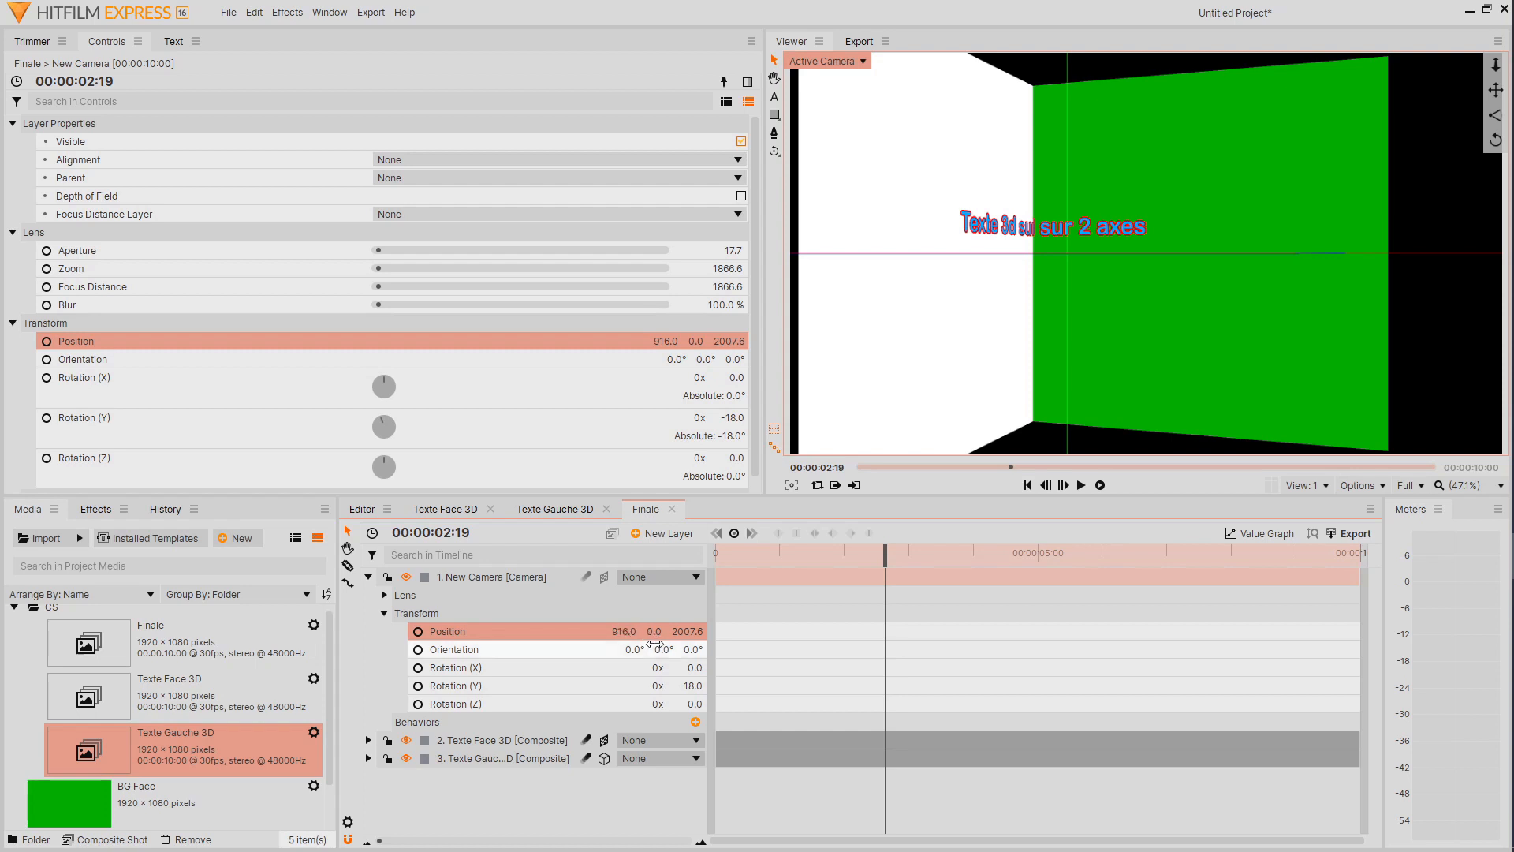
click(518, 759)
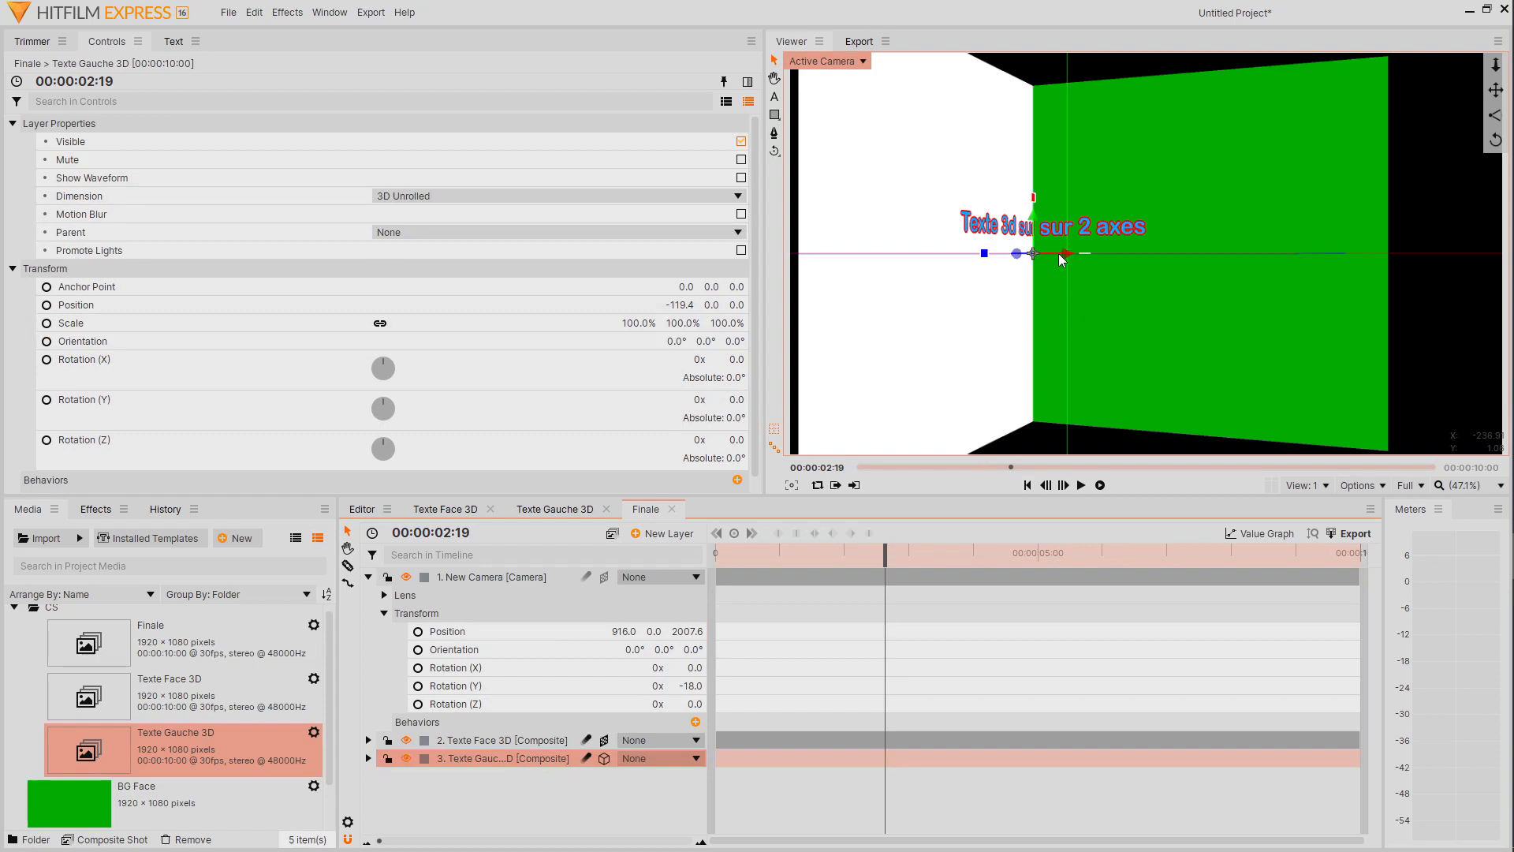
drag(1061, 255, 1094, 260)
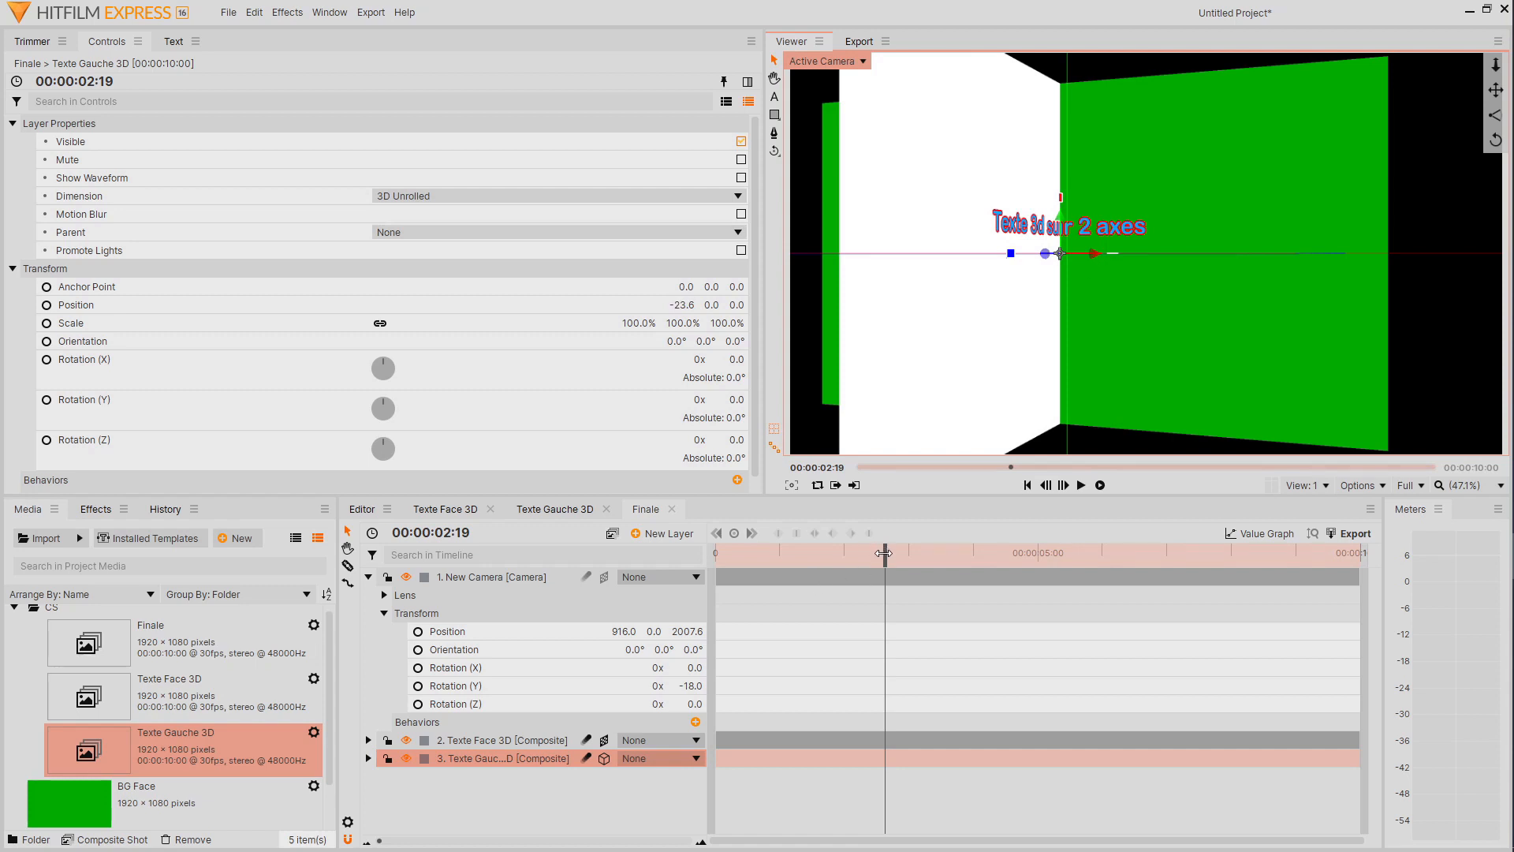
At 00:00:03:12, set the camera's position to about X 1030 and Z 1947.6, and its Y rotation to -26°
drag(883, 554, 933, 574)
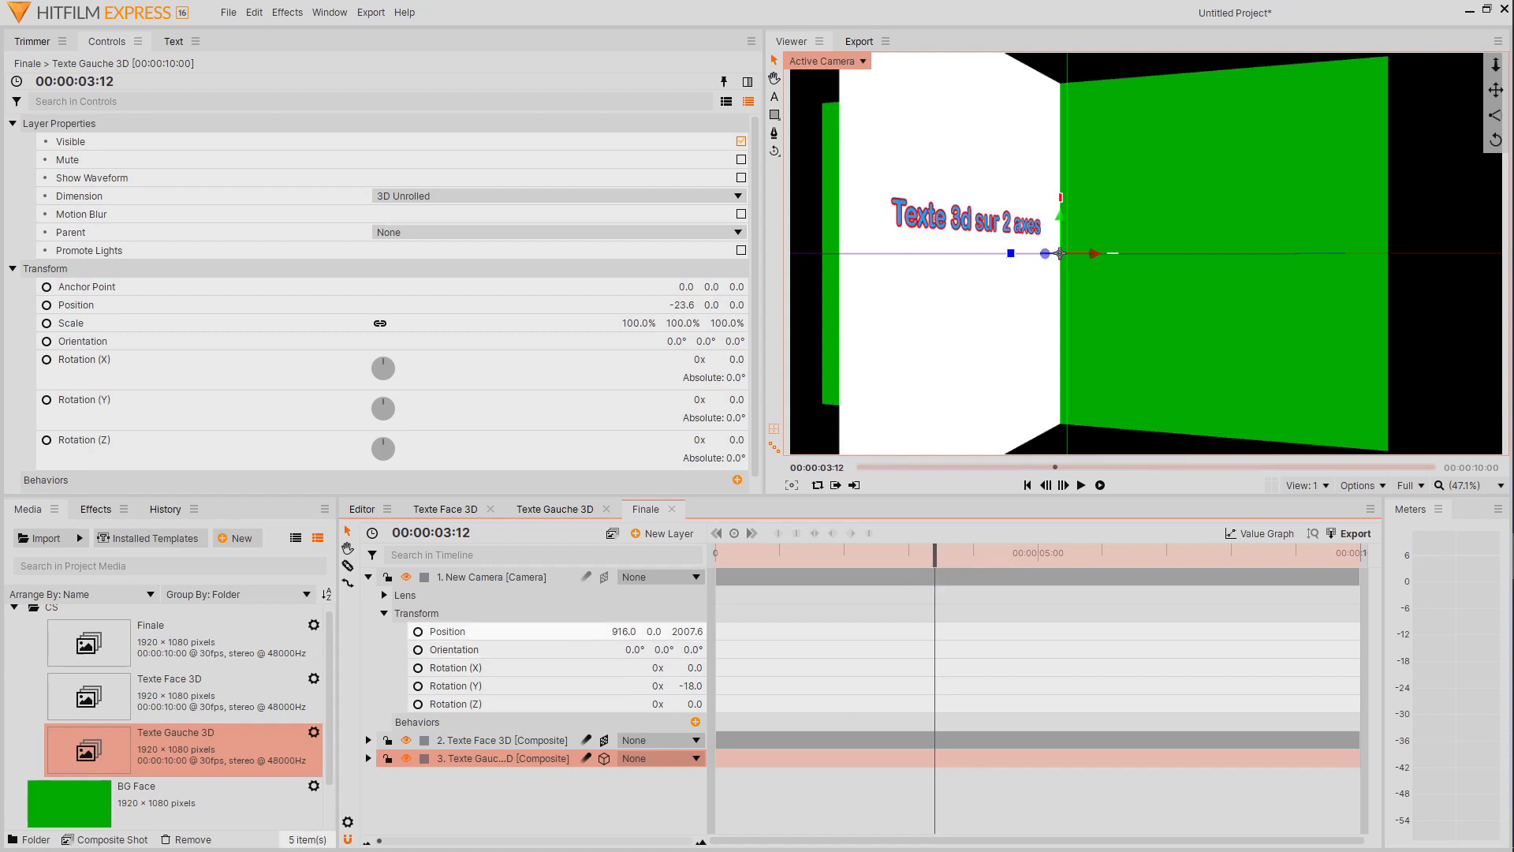
drag(623, 631, 620, 635)
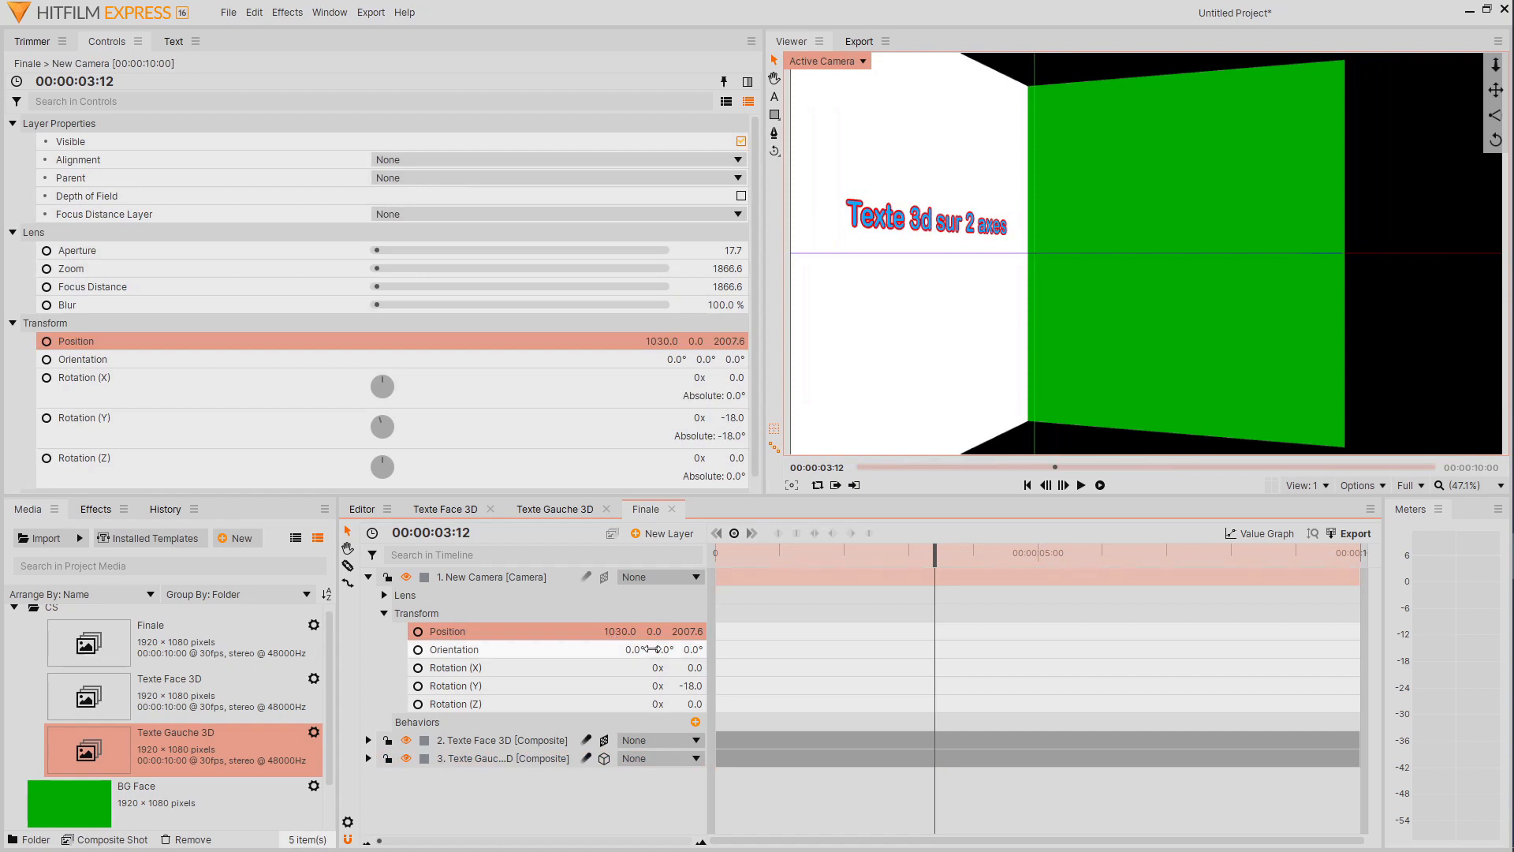
drag(687, 632, 685, 632)
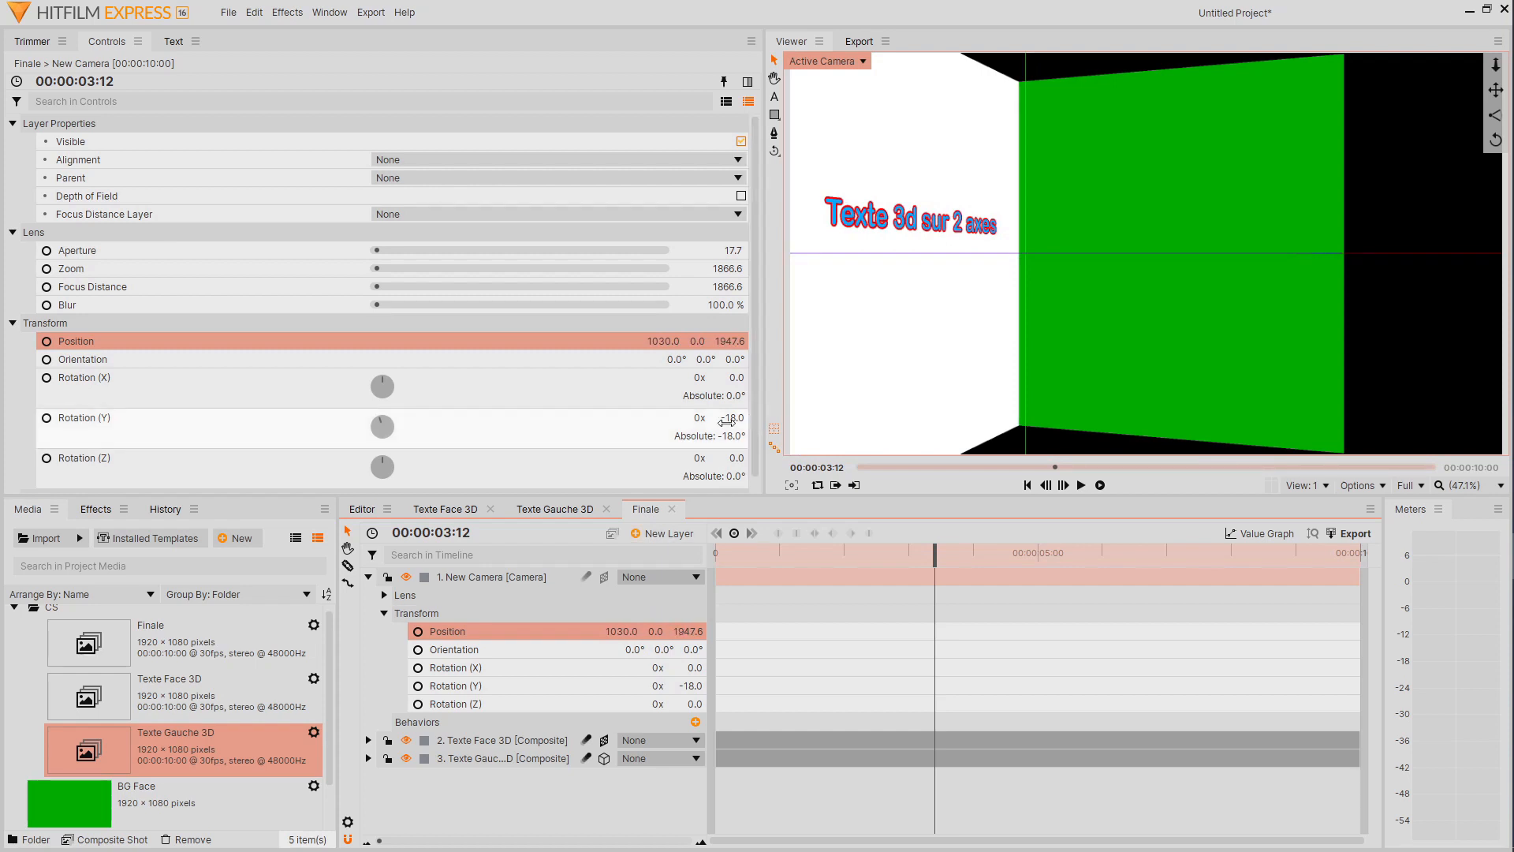
drag(732, 417, 732, 417)
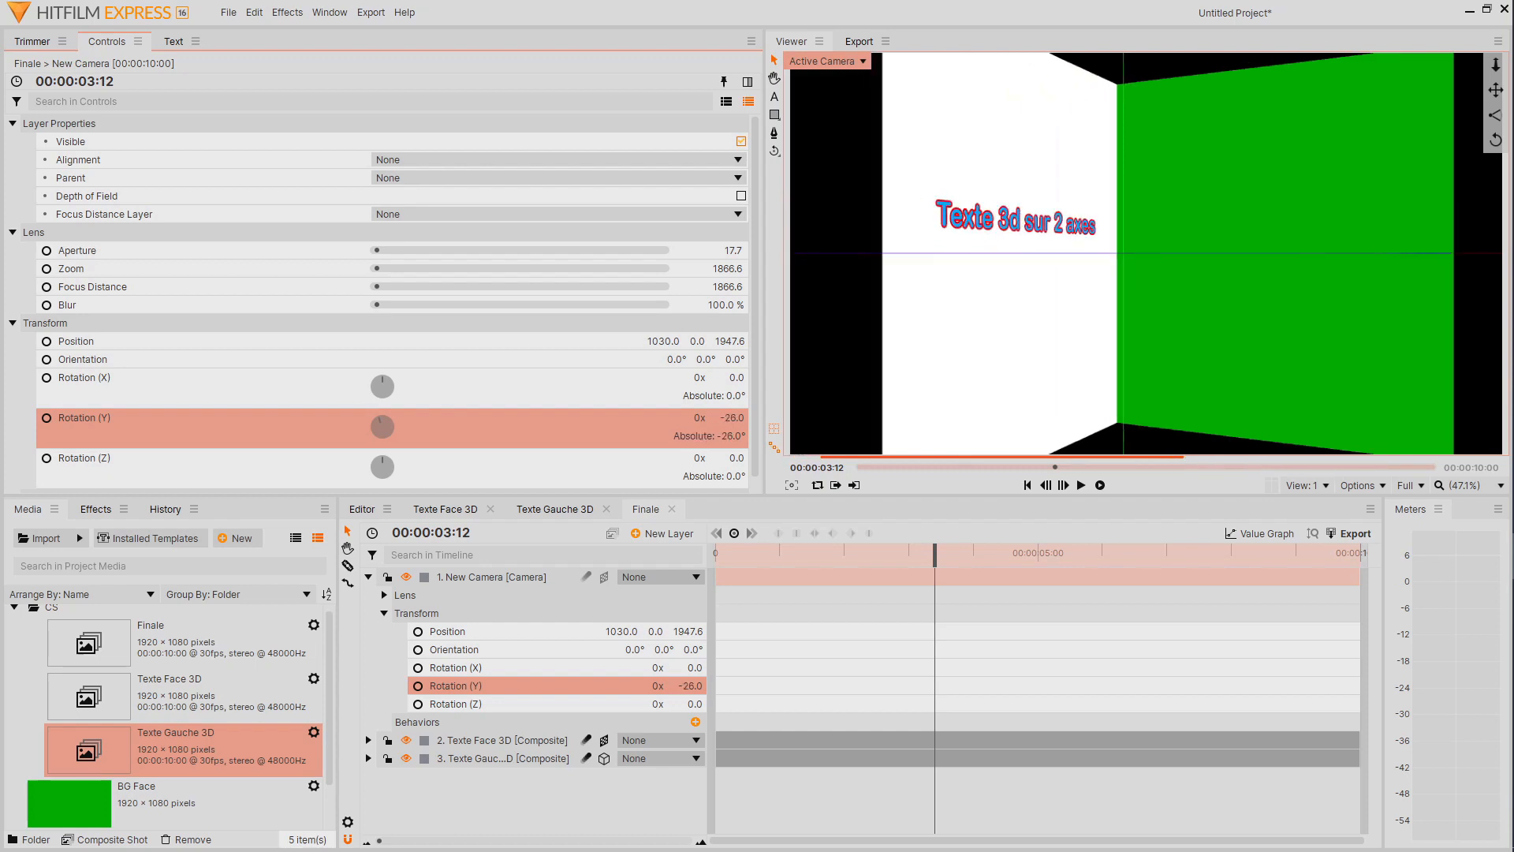
Bring the camera closer to the text by adjusting its position to about X 925 and Z 1623.6
drag(688, 631, 650, 631)
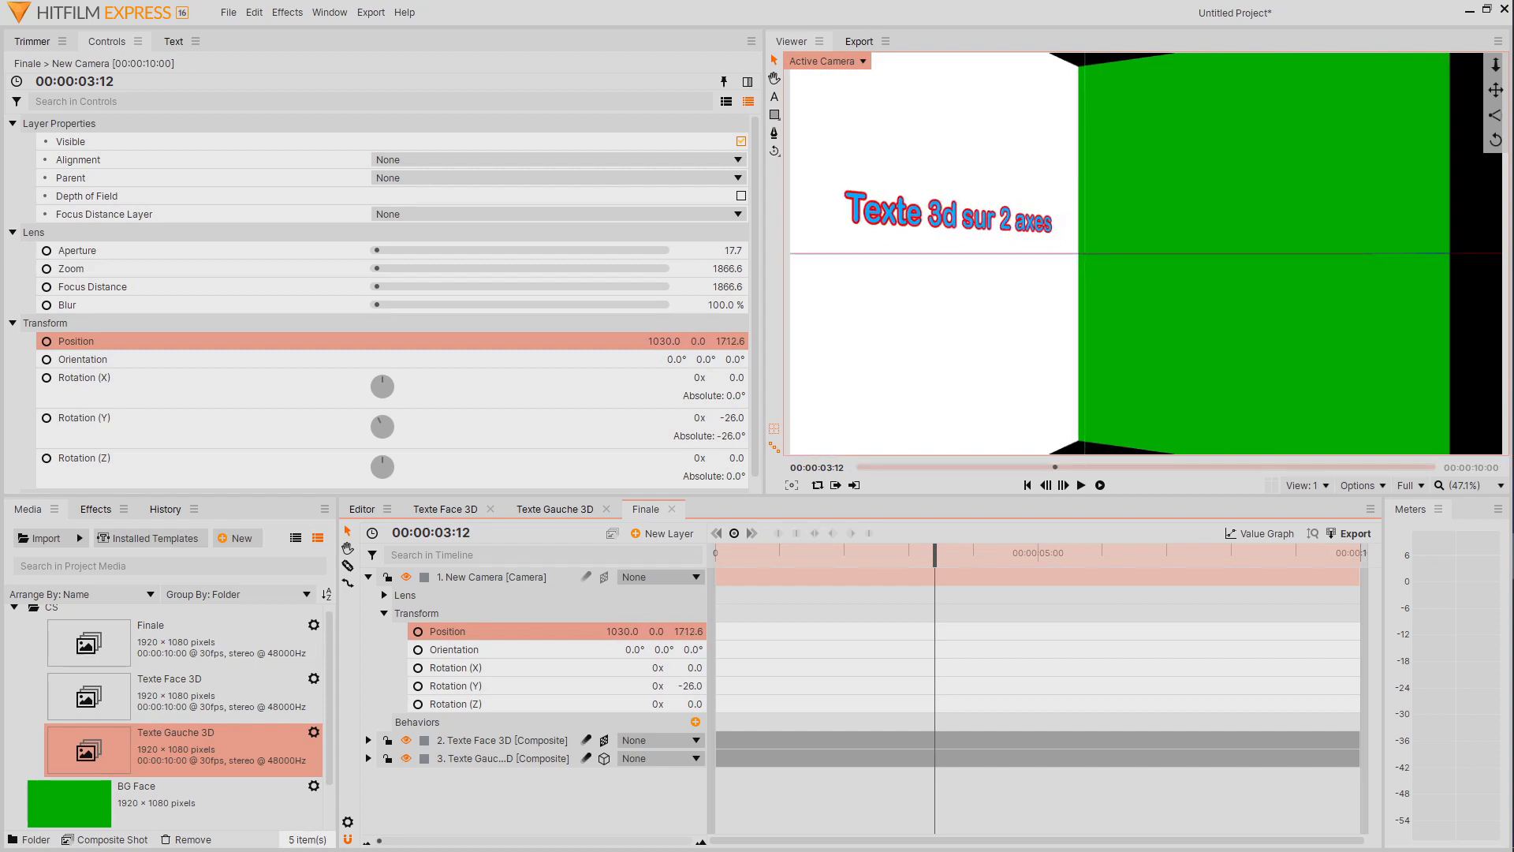
drag(649, 630, 649, 631)
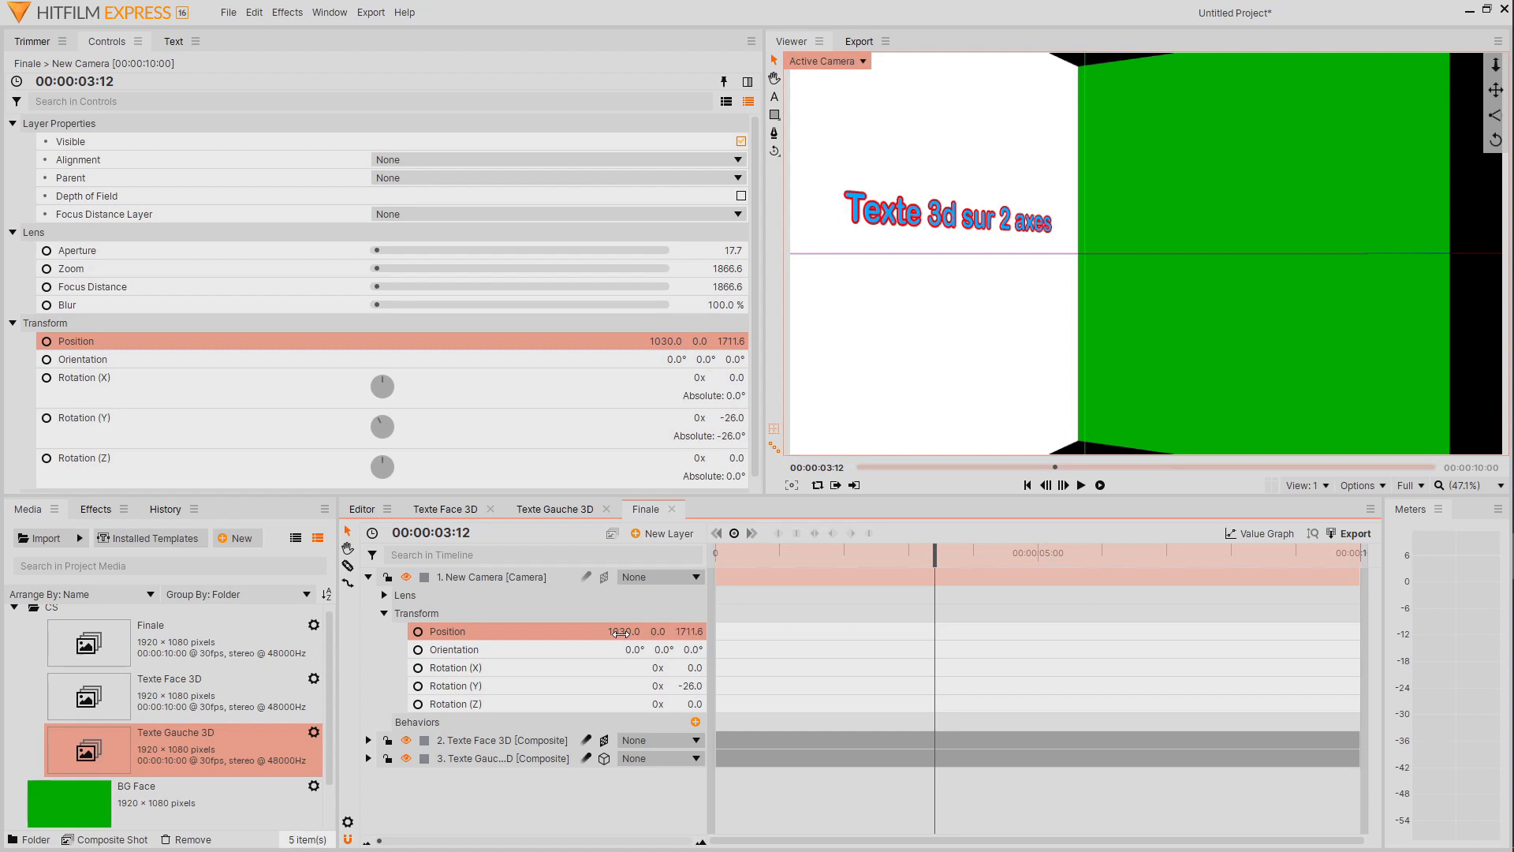
drag(621, 633, 615, 633)
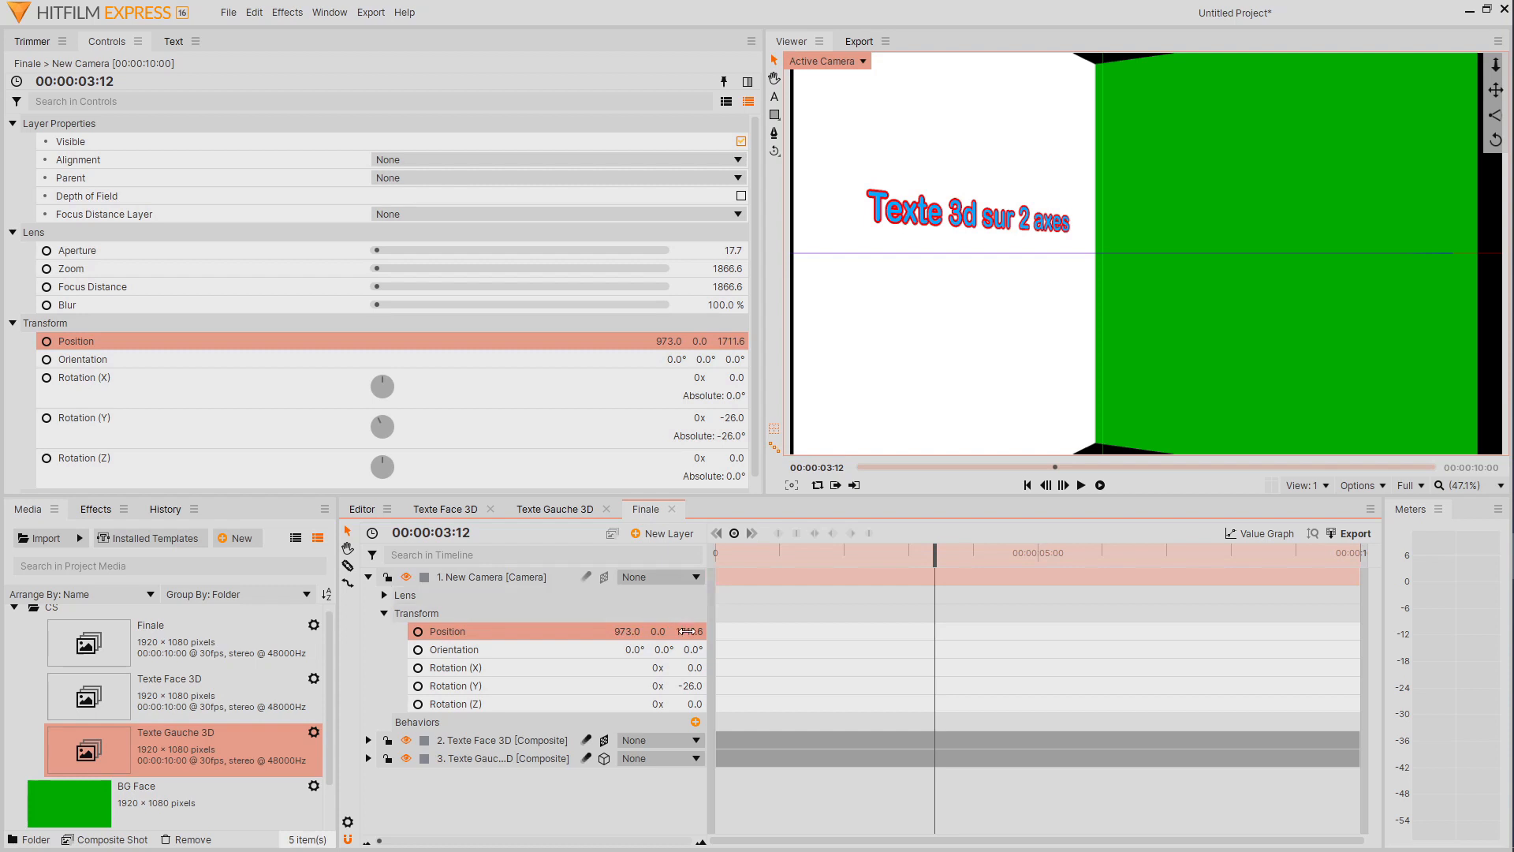
mouse_move(688, 631)
mouse_down()
mouse_move(612, 631)
mouse_move(683, 631)
mouse_move(659, 631)
mouse_up()
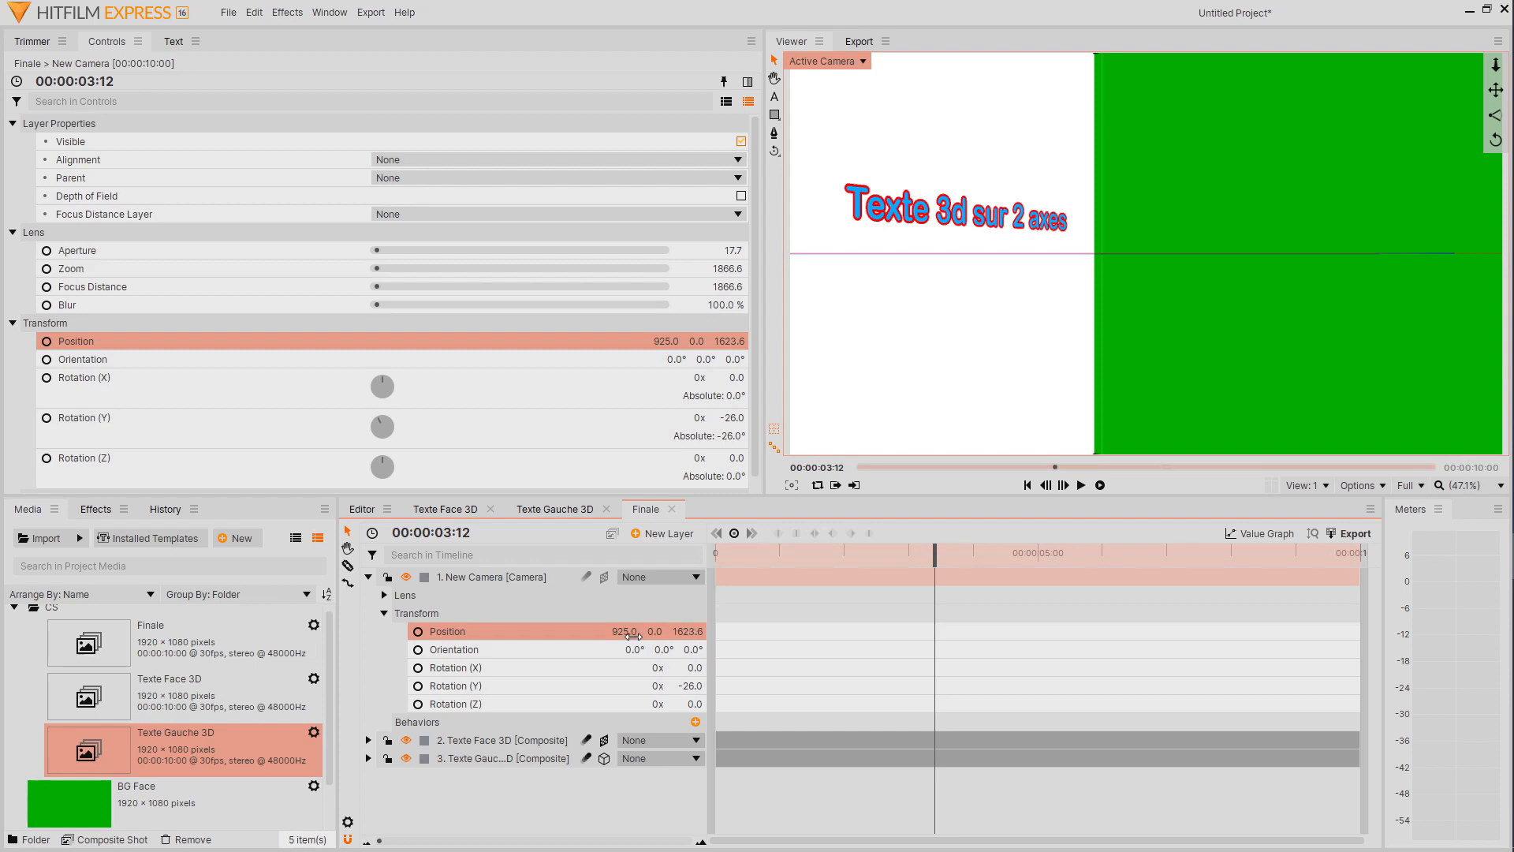
Play the Finale composite shot from the start to check the text's passage across both faces, stopping at about 00:00:05:03
drag(934, 556, 710, 611)
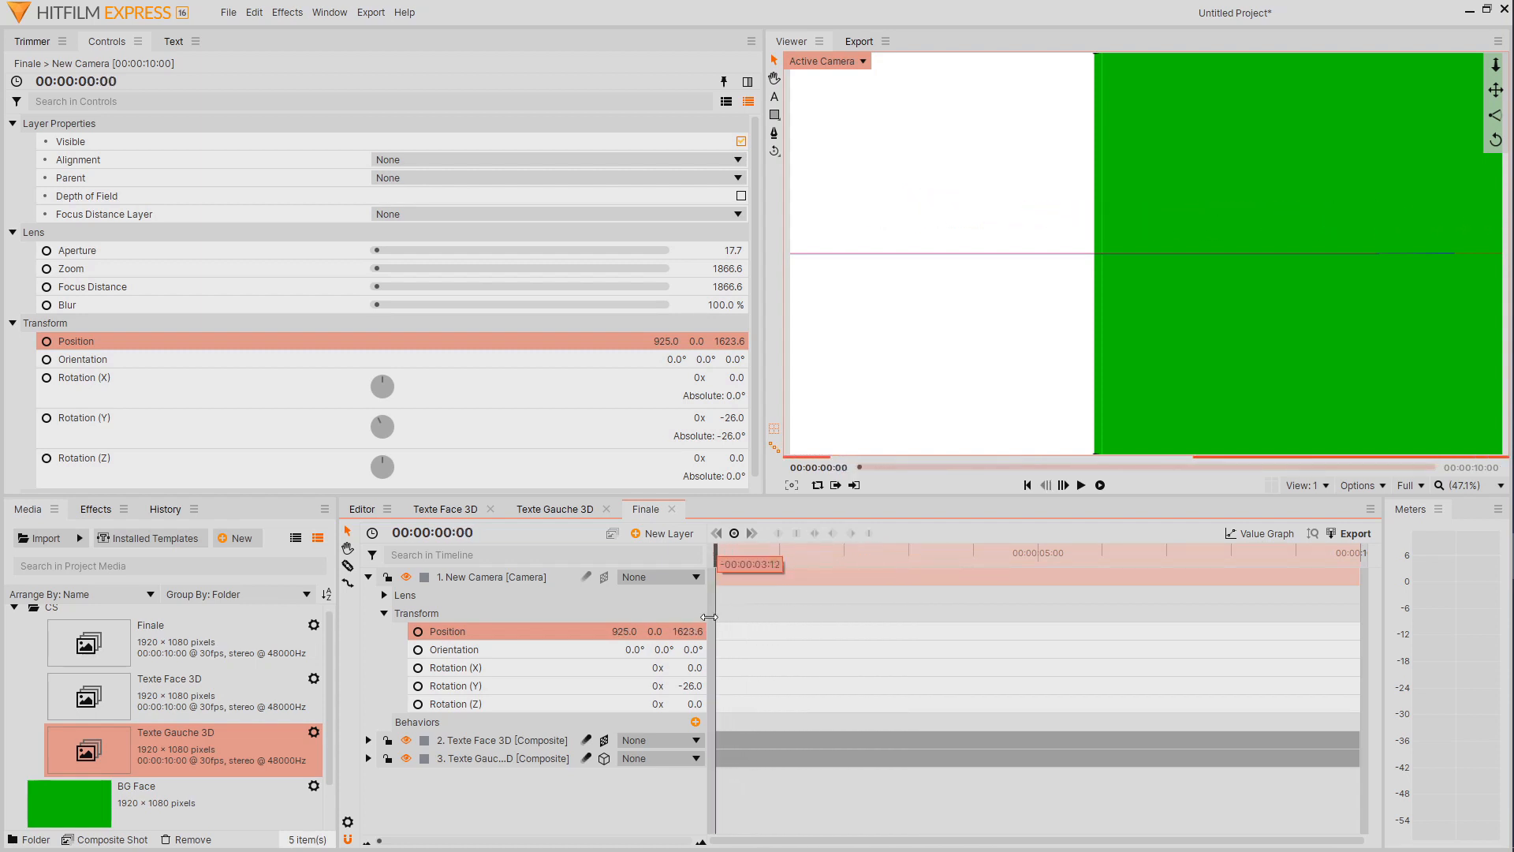
click(1080, 485)
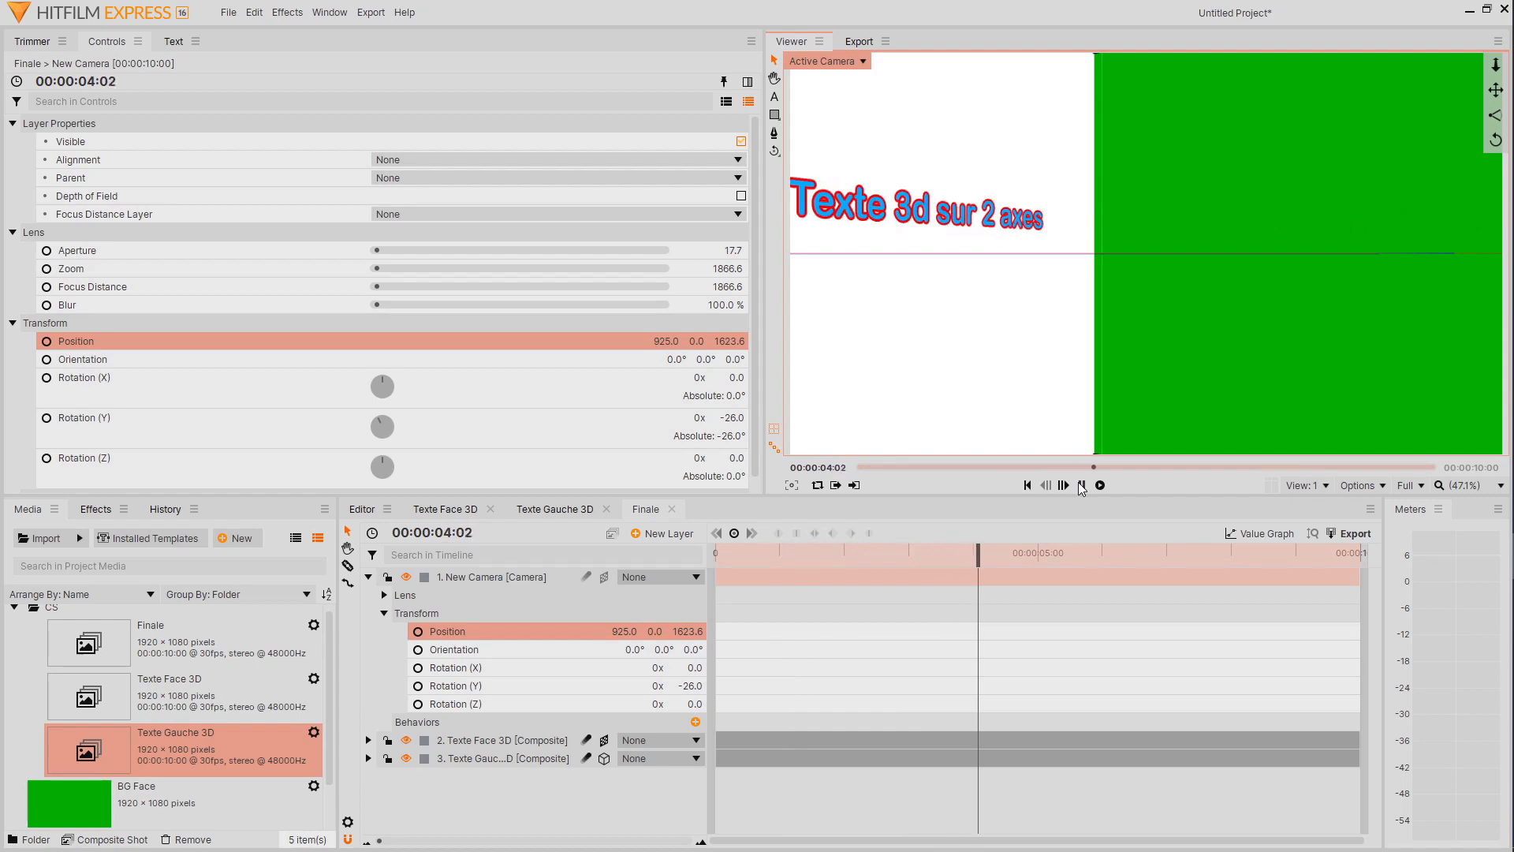
click(1080, 485)
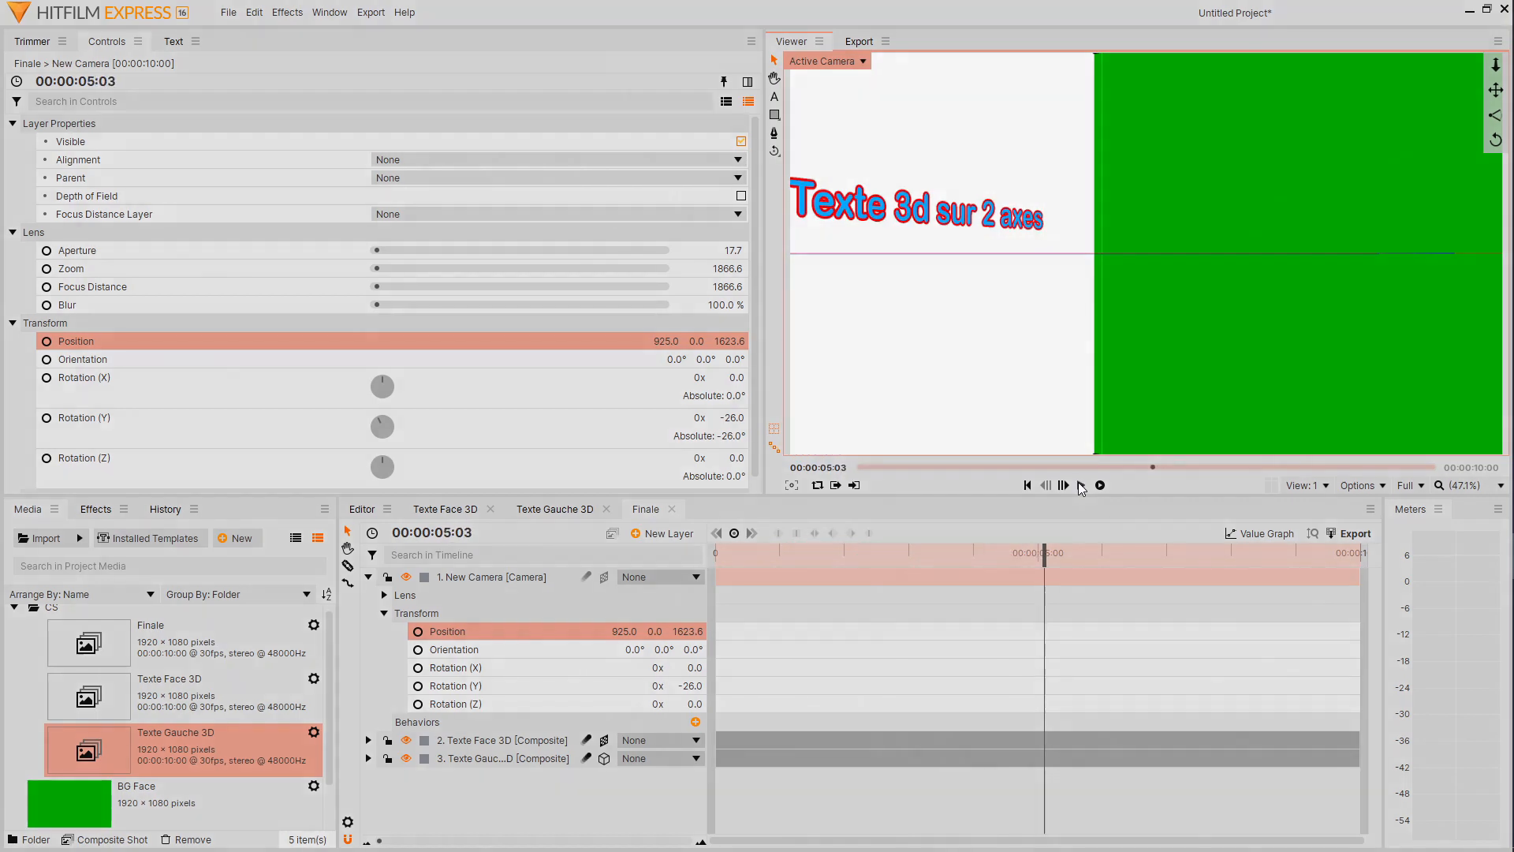